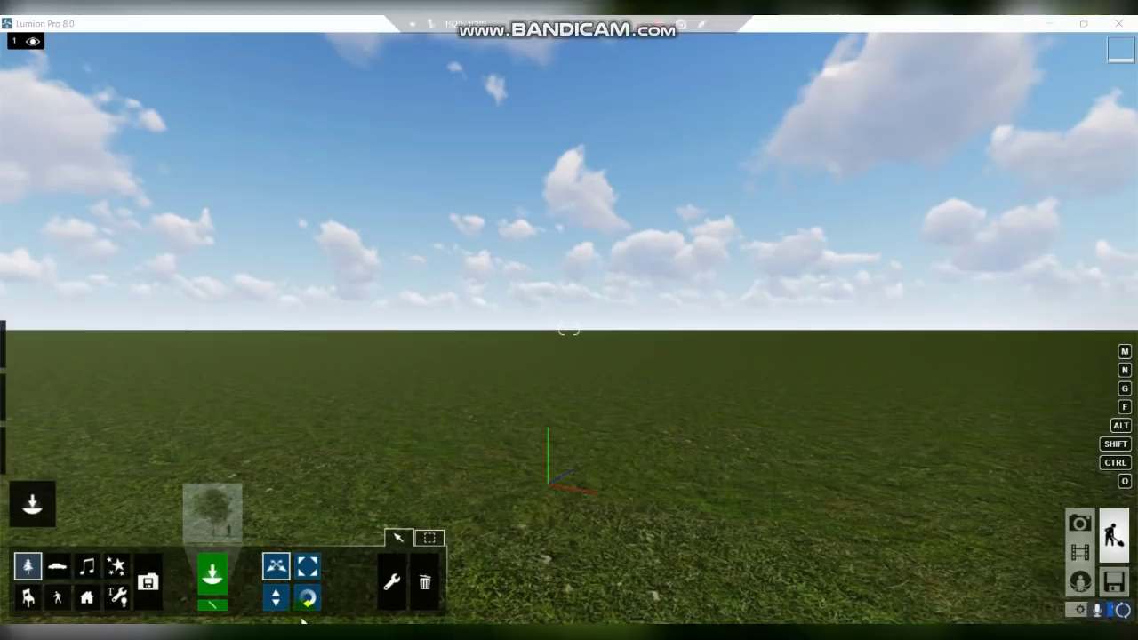
# Place the white sedan Car_HD_007 from the Transport Library on the grass and pull the view back
pyautogui.click(55, 569)
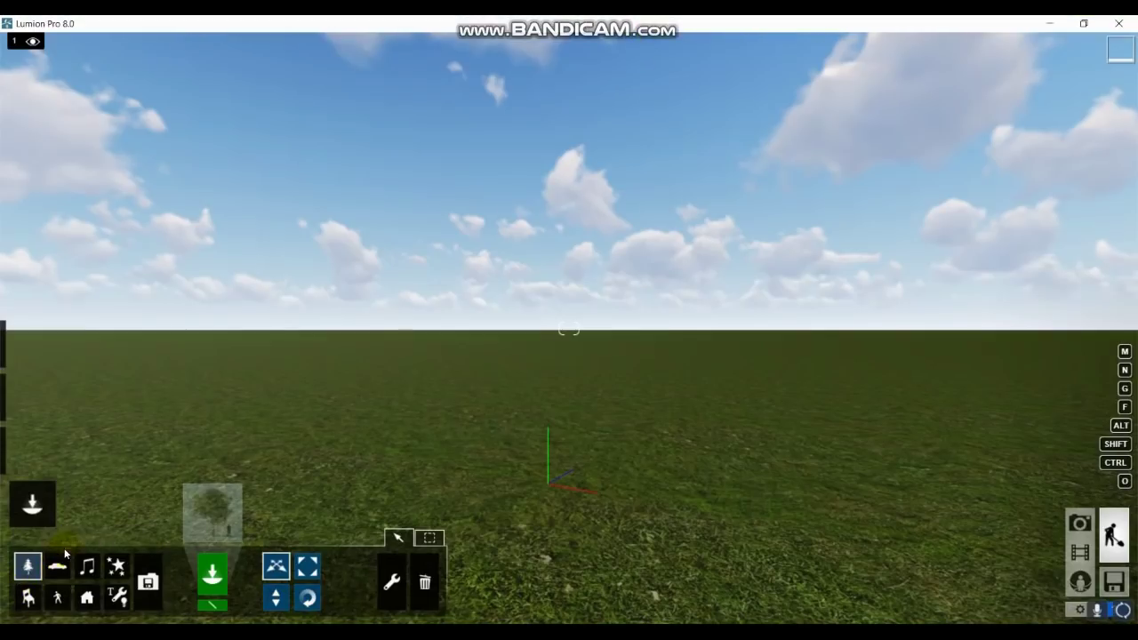
pyautogui.click(198, 524)
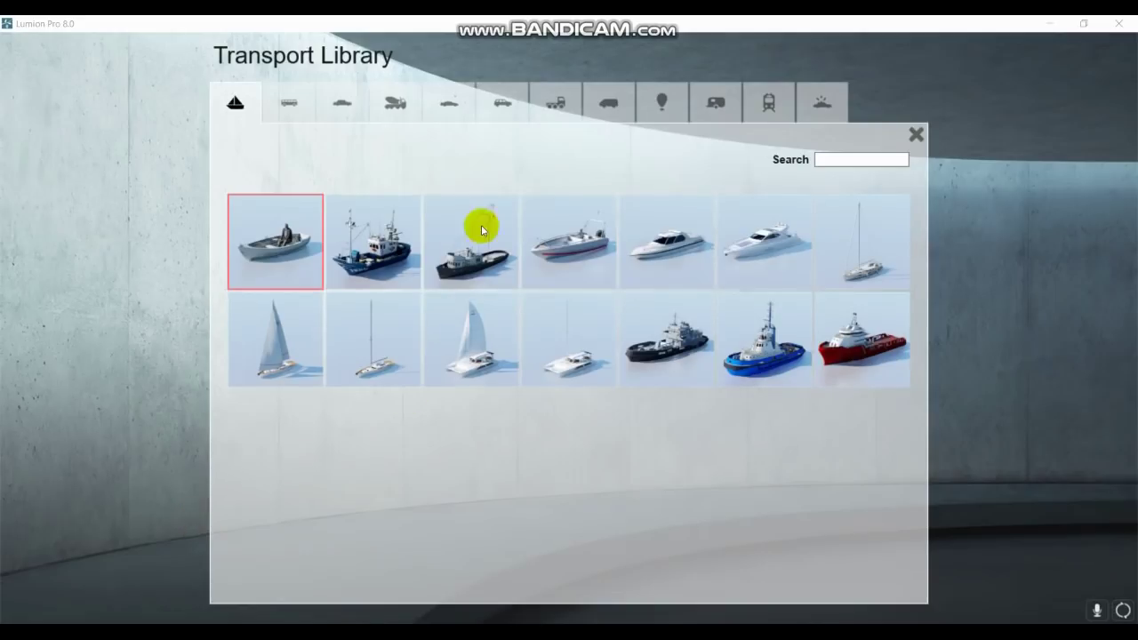
pyautogui.click(344, 105)
pyautogui.click(543, 538)
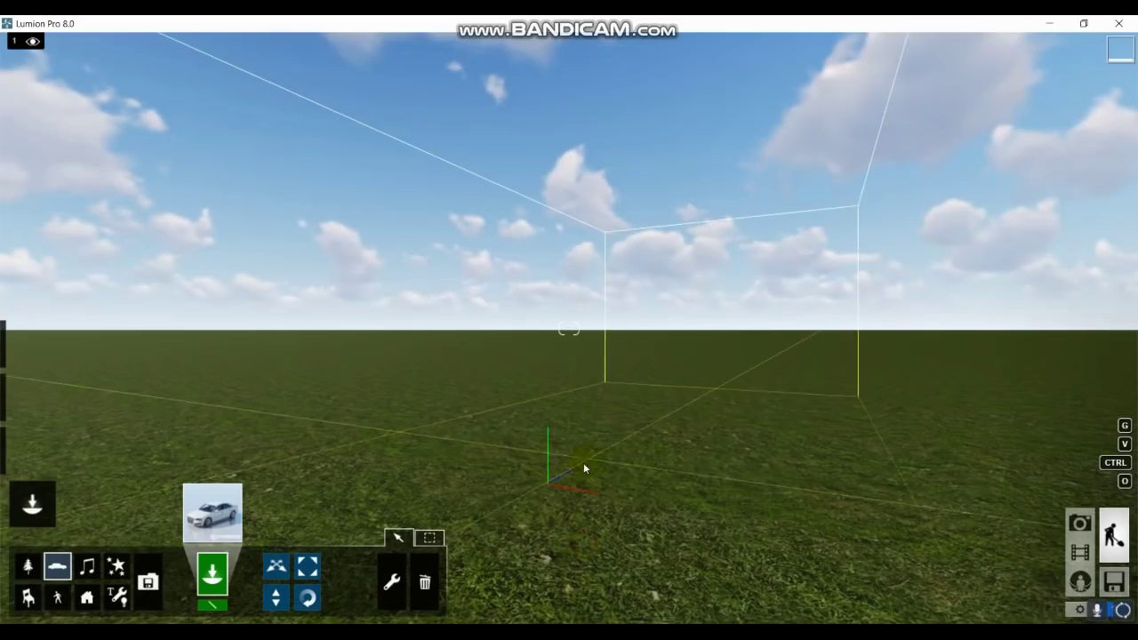
pyautogui.click(550, 483)
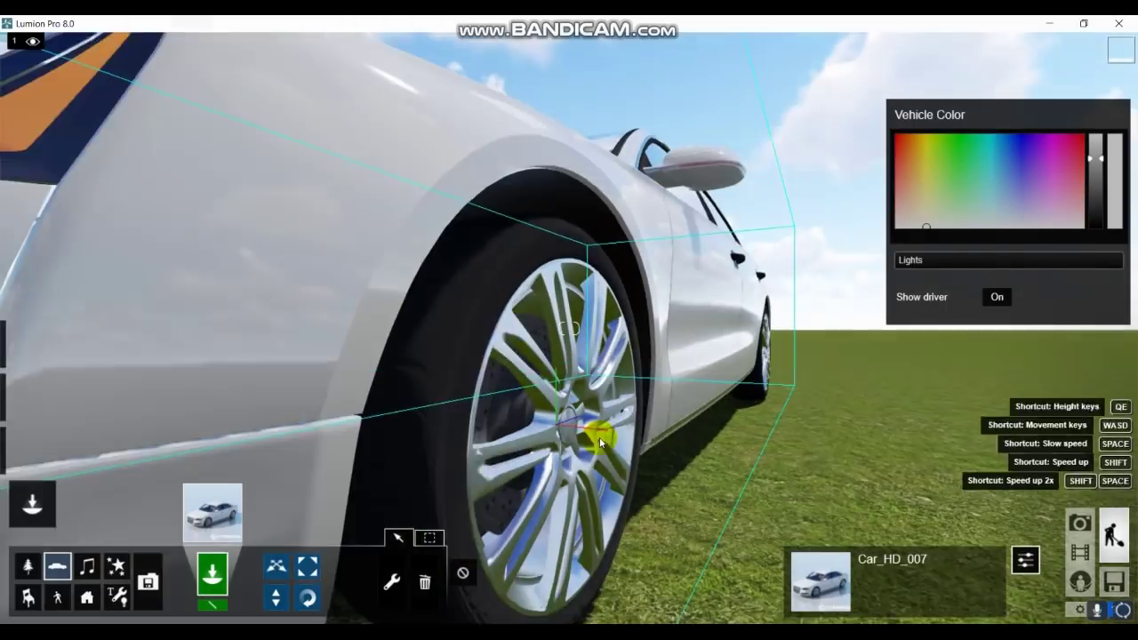
pyautogui.press('s')
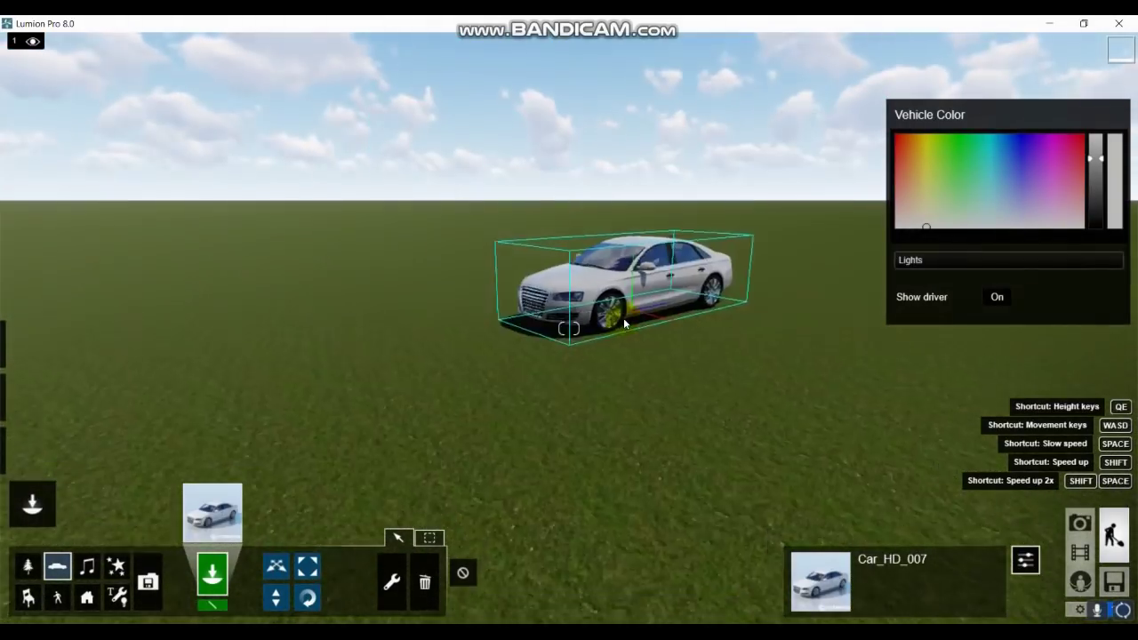
pyautogui.scroll(3, 754, 255)
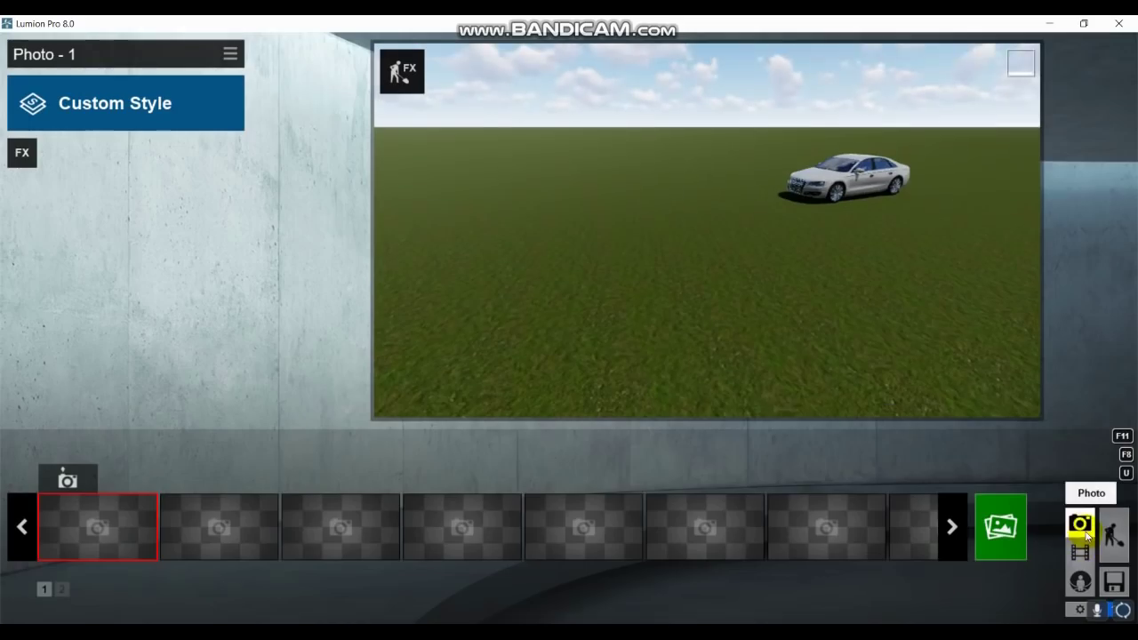
# Record a 2-second '1 - Flythrough' movie clip with one keyframe framing the car
pyautogui.click(1083, 557)
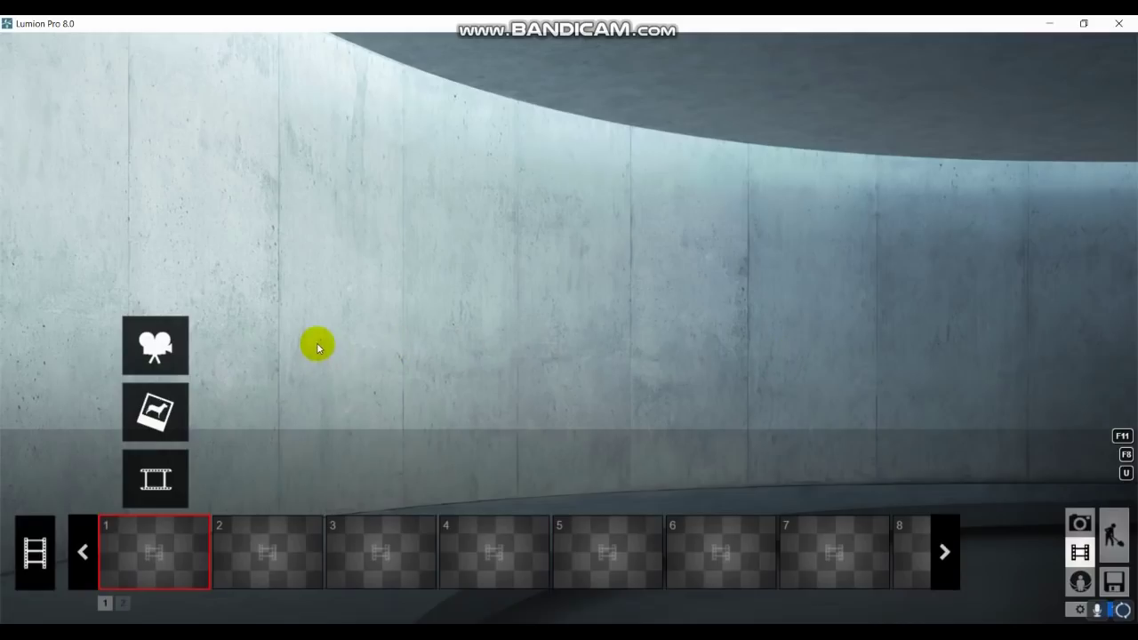
pyautogui.click(156, 353)
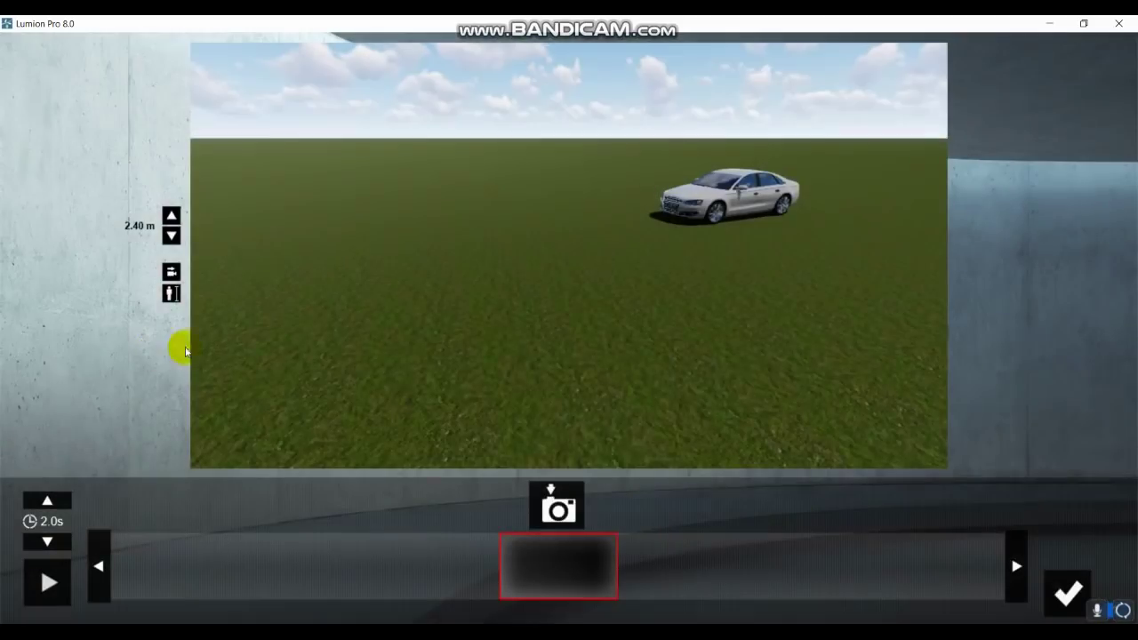
pyautogui.click(556, 509)
pyautogui.click(1054, 576)
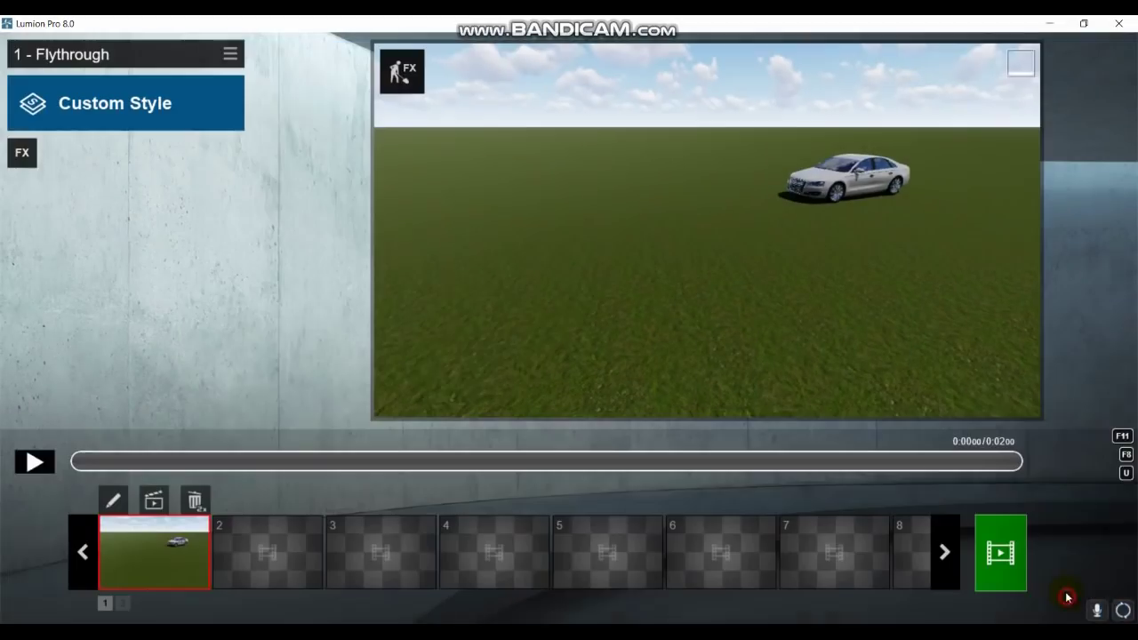
pyautogui.click(22, 152)
# Add a Mass Move effect and draw the car's 3.00 m wide driving path across the field, previewing it
pyautogui.click(348, 65)
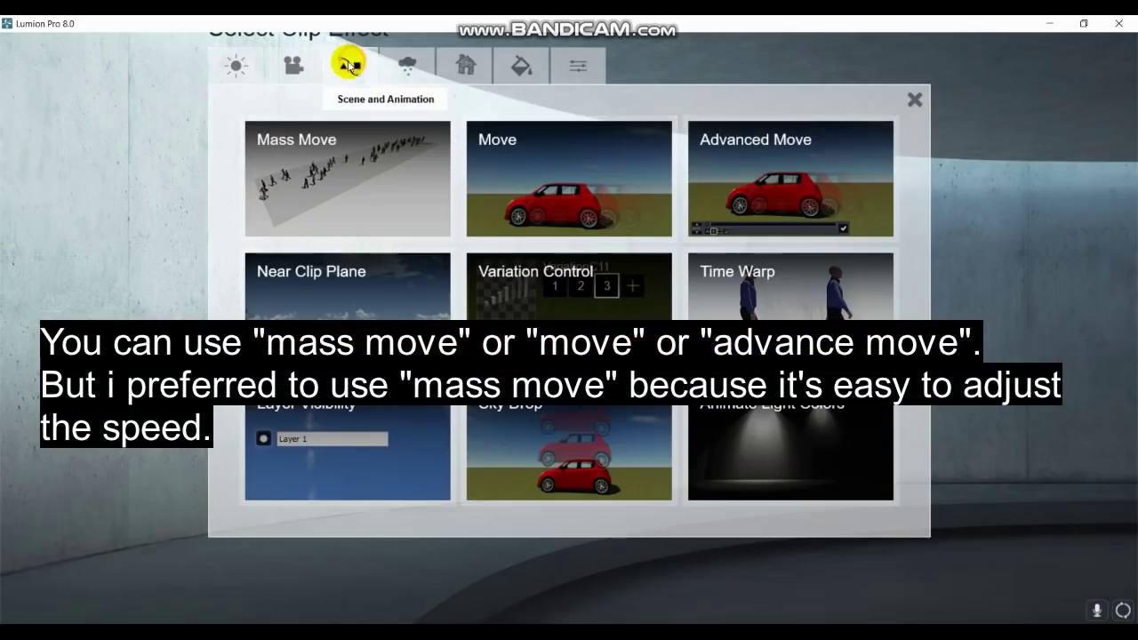
pyautogui.click(352, 186)
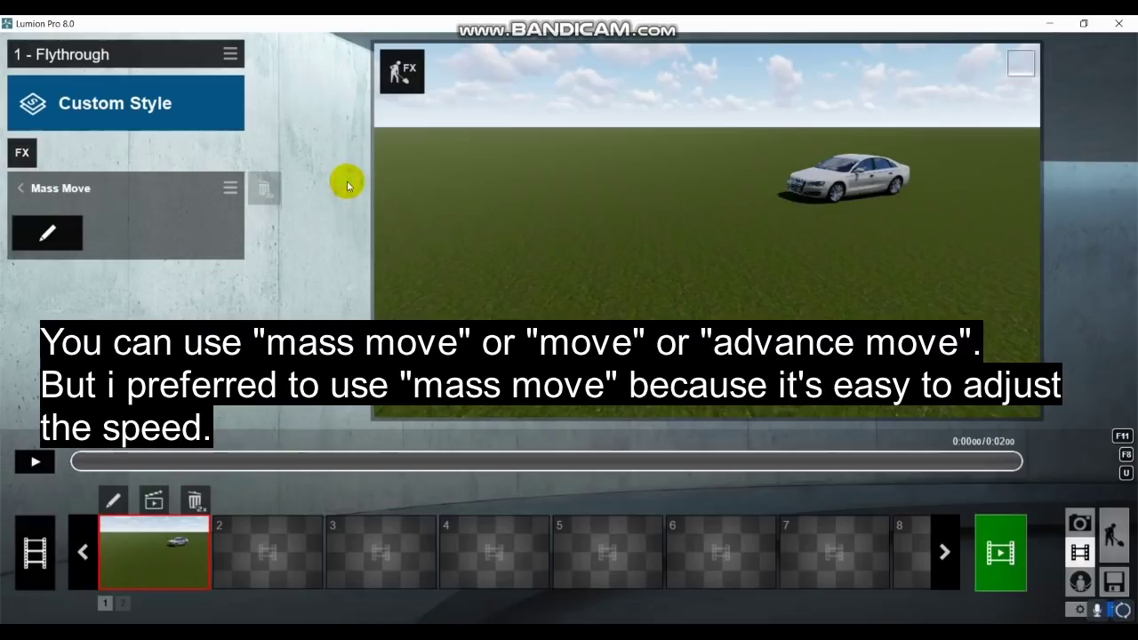
pyautogui.click(47, 233)
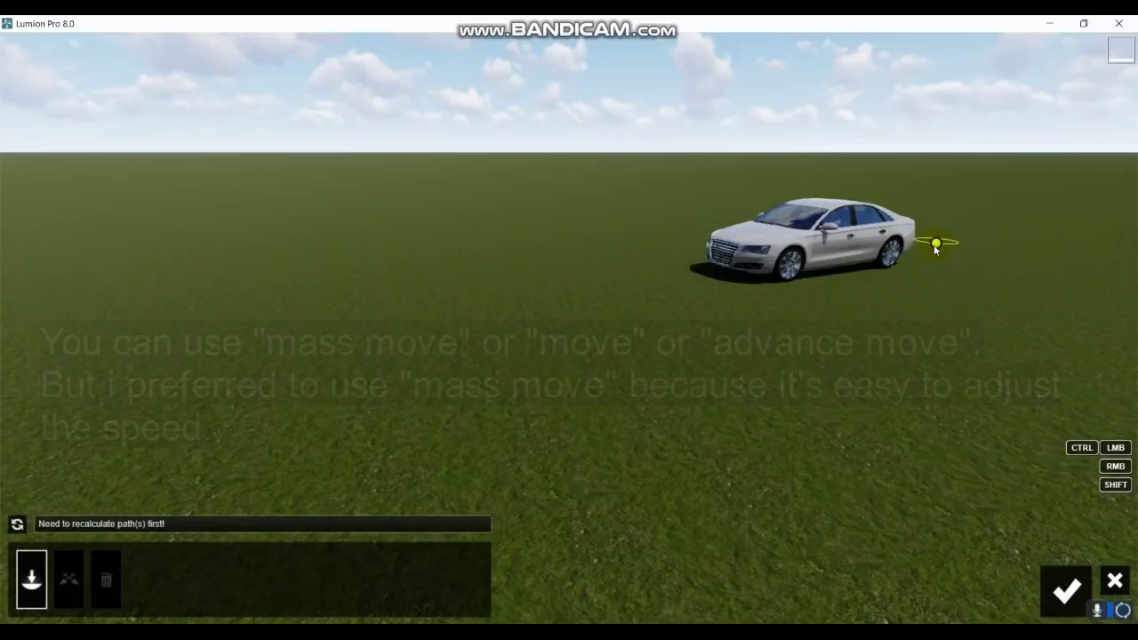
pyautogui.moveTo(934, 246); pyautogui.dragTo(149, 356)
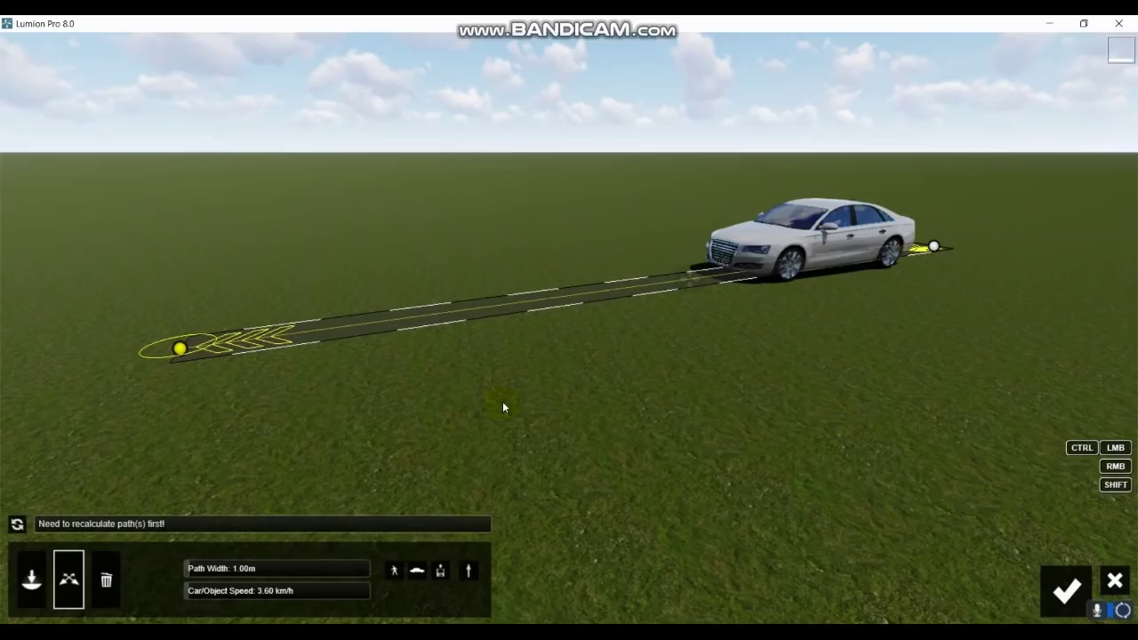
pyautogui.moveTo(194, 575); pyautogui.dragTo(210, 576)
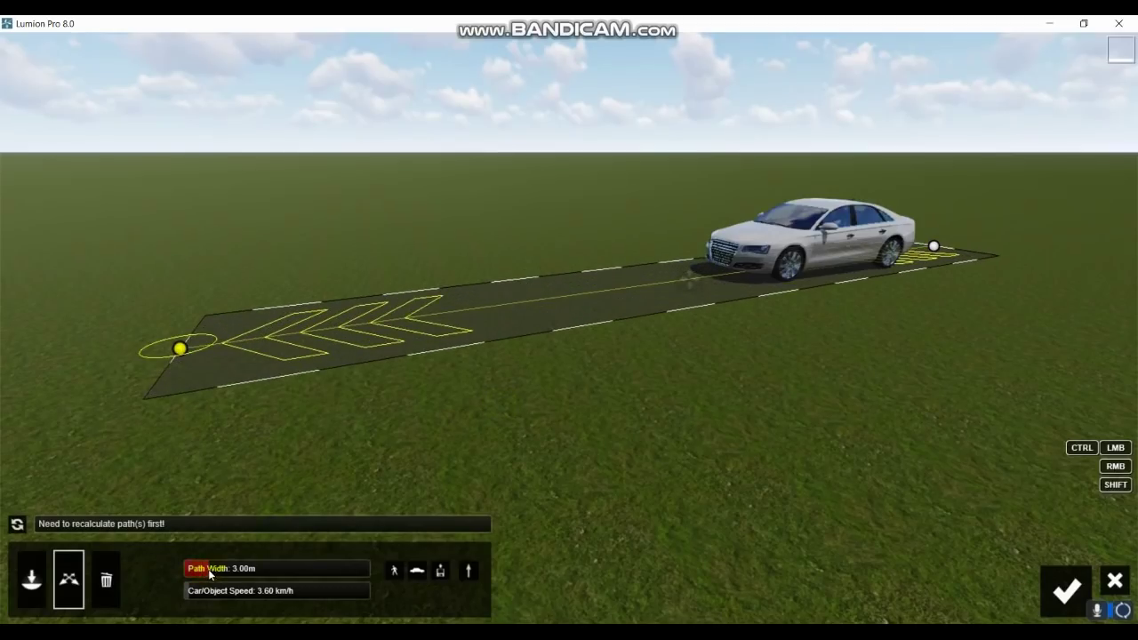
pyautogui.click(19, 527)
pyautogui.click(18, 526)
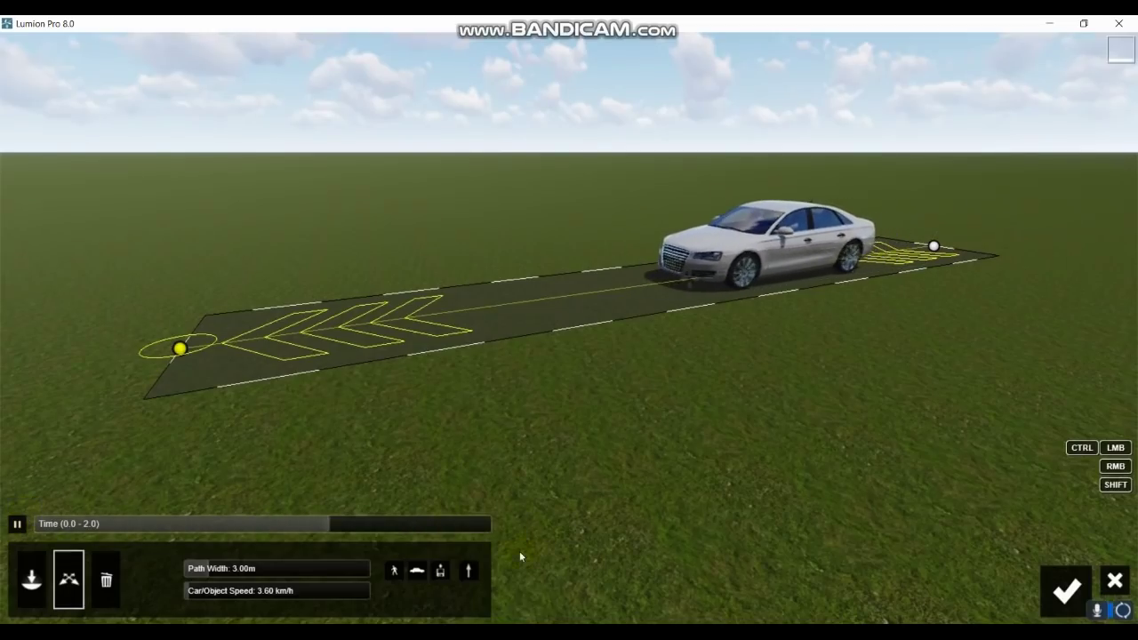
pyautogui.click(1067, 589)
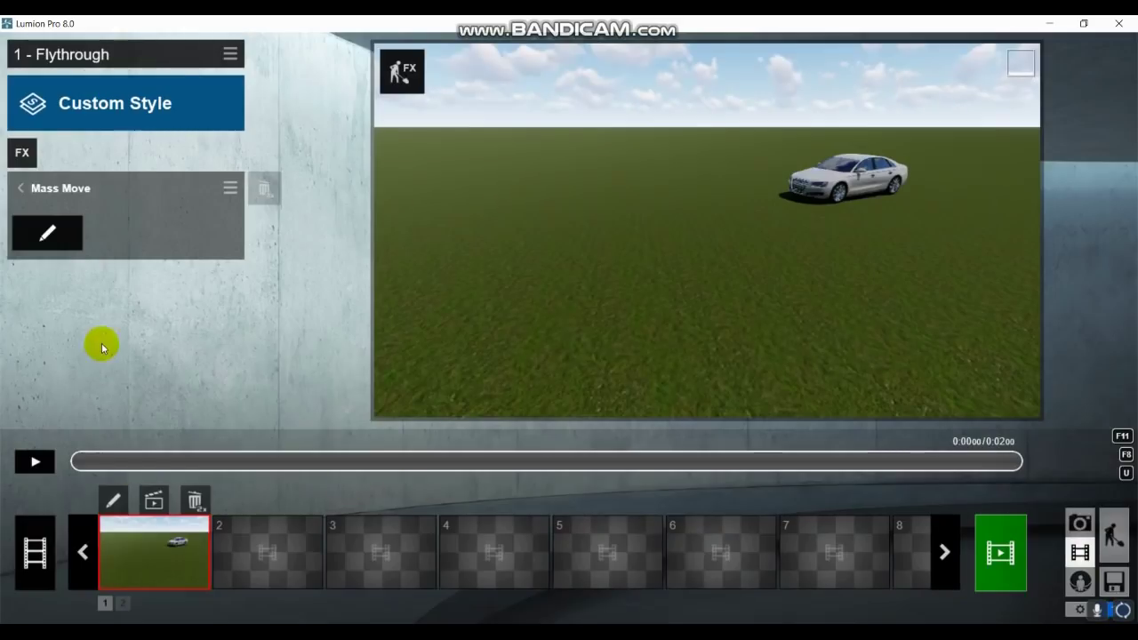
# Add a Motion Blur camera effect, Amount 1.0, to the '1 - Flythrough' clip
pyautogui.click(22, 155)
pyautogui.click(319, 171)
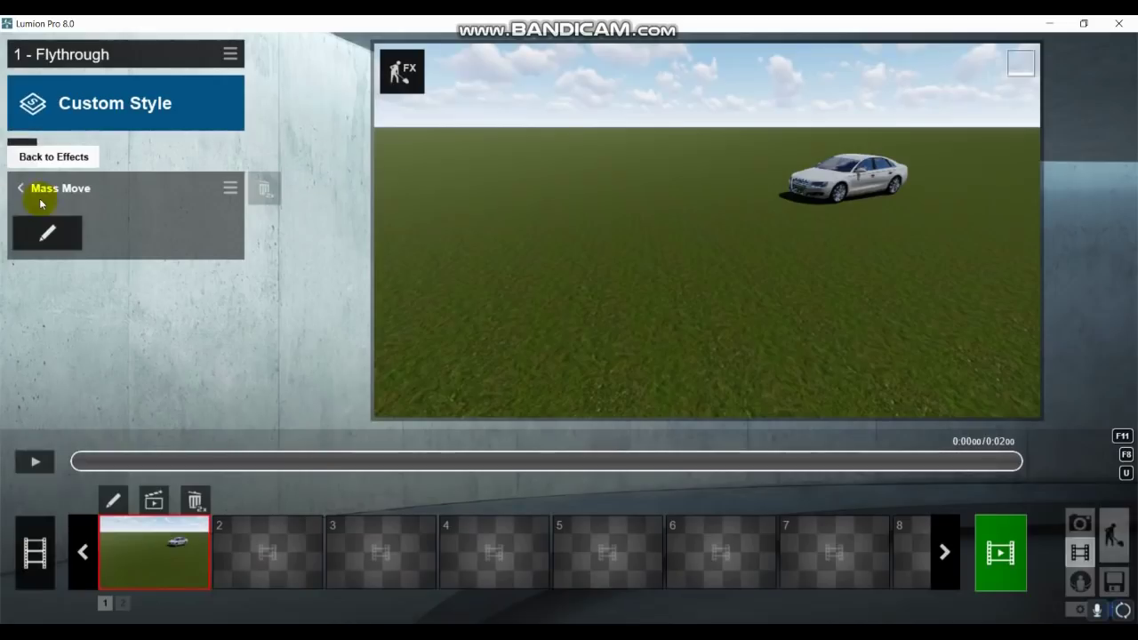
pyautogui.click(23, 153)
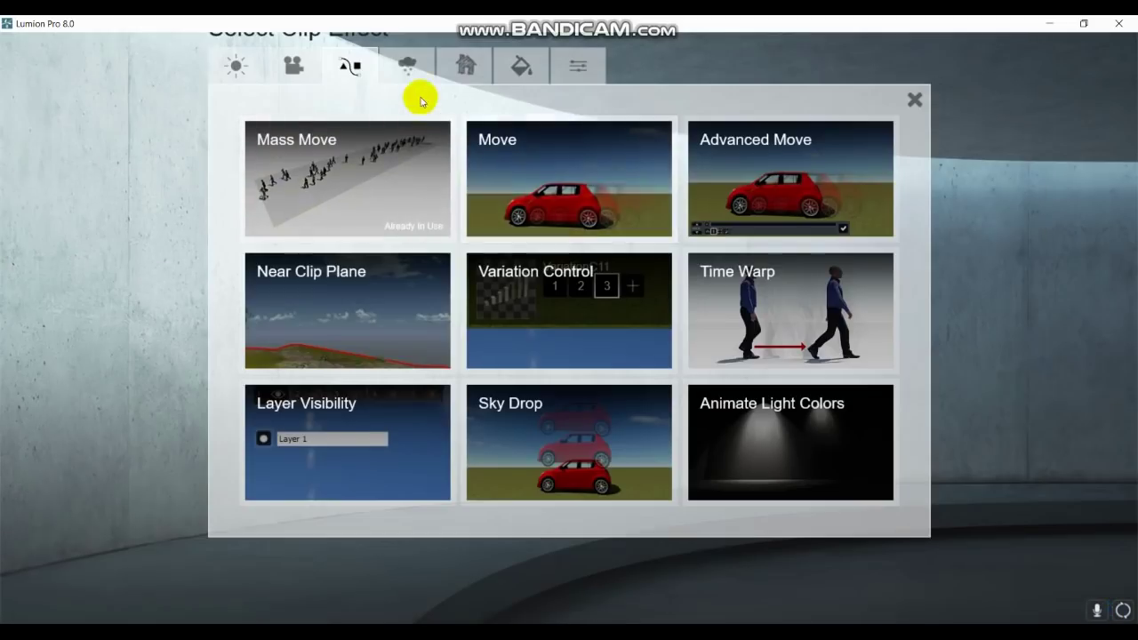
pyautogui.click(294, 64)
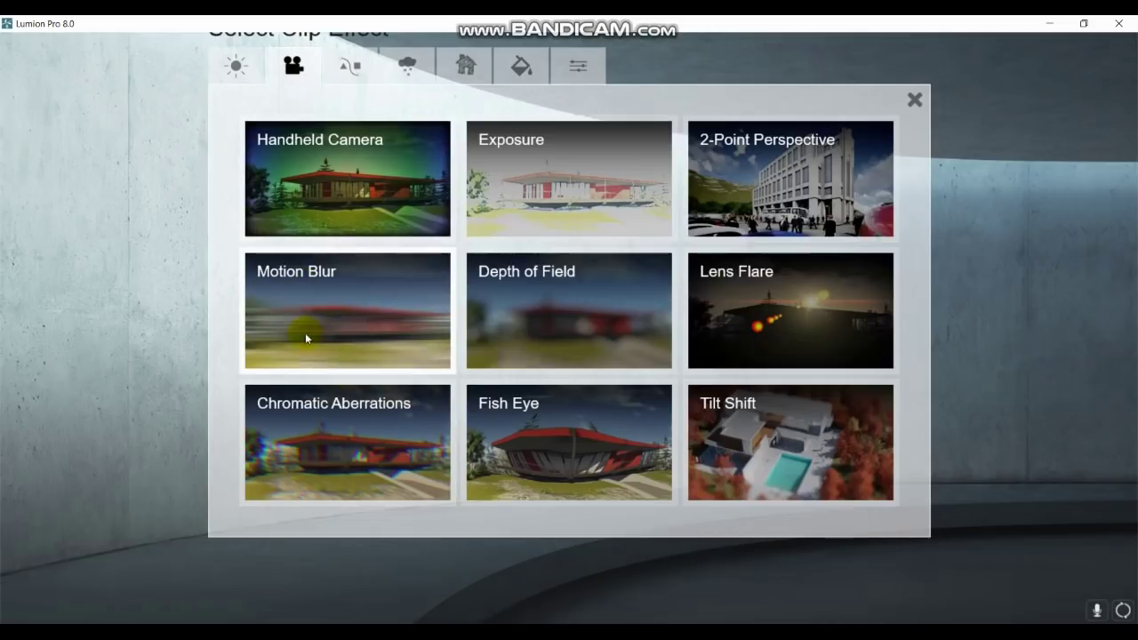
pyautogui.click(341, 304)
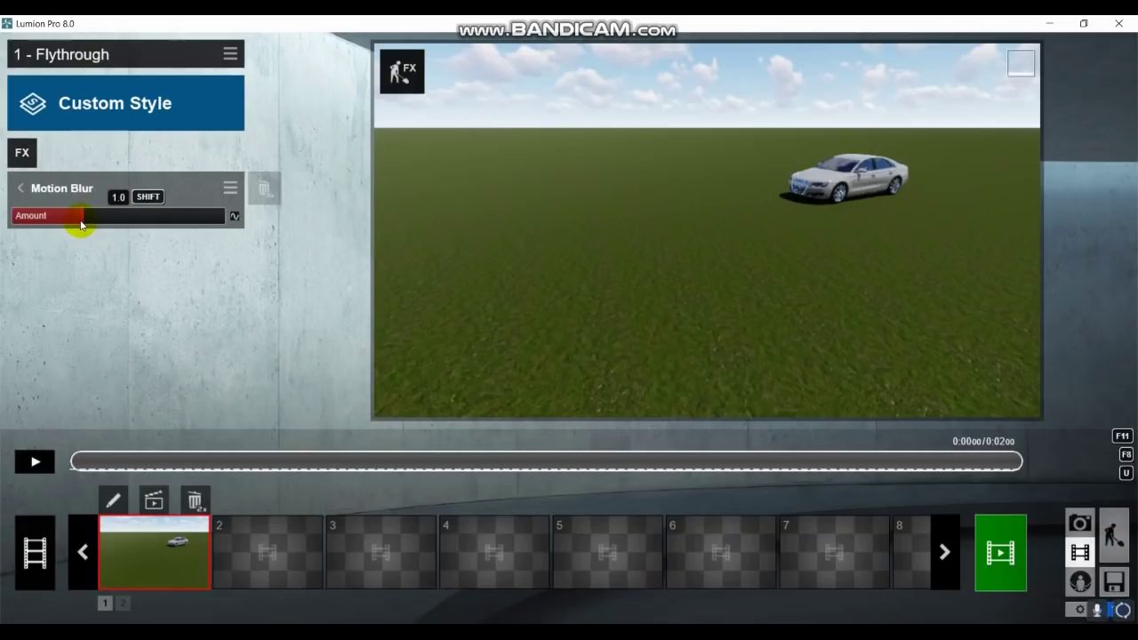
# Render the current shot as a 1920x1080 image
pyautogui.click(998, 556)
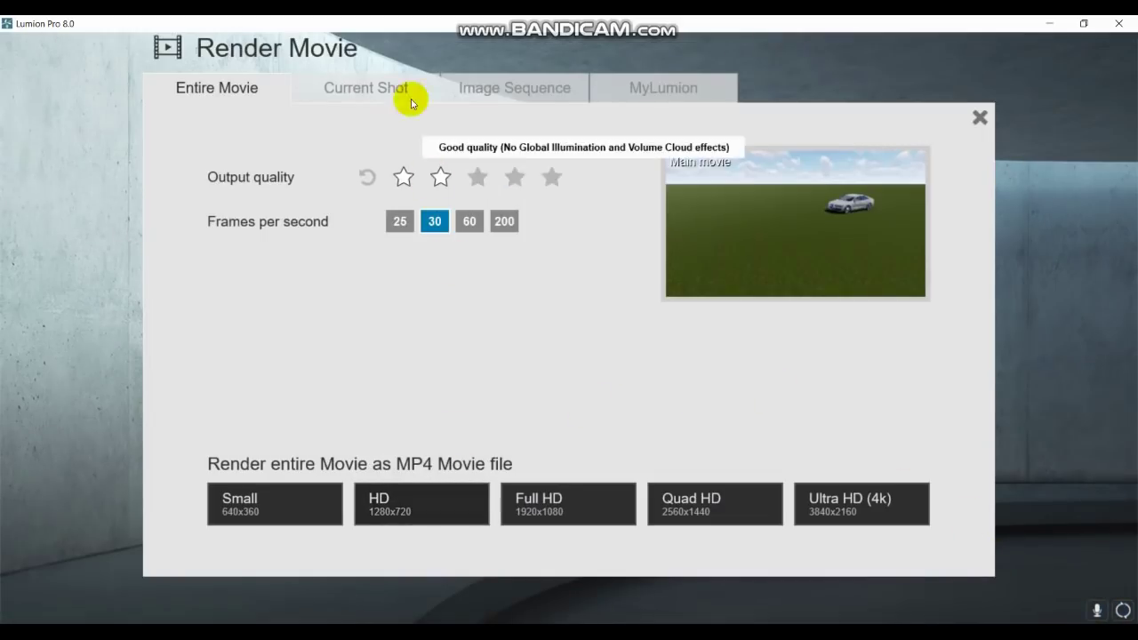
pyautogui.click(386, 89)
pyautogui.click(471, 177)
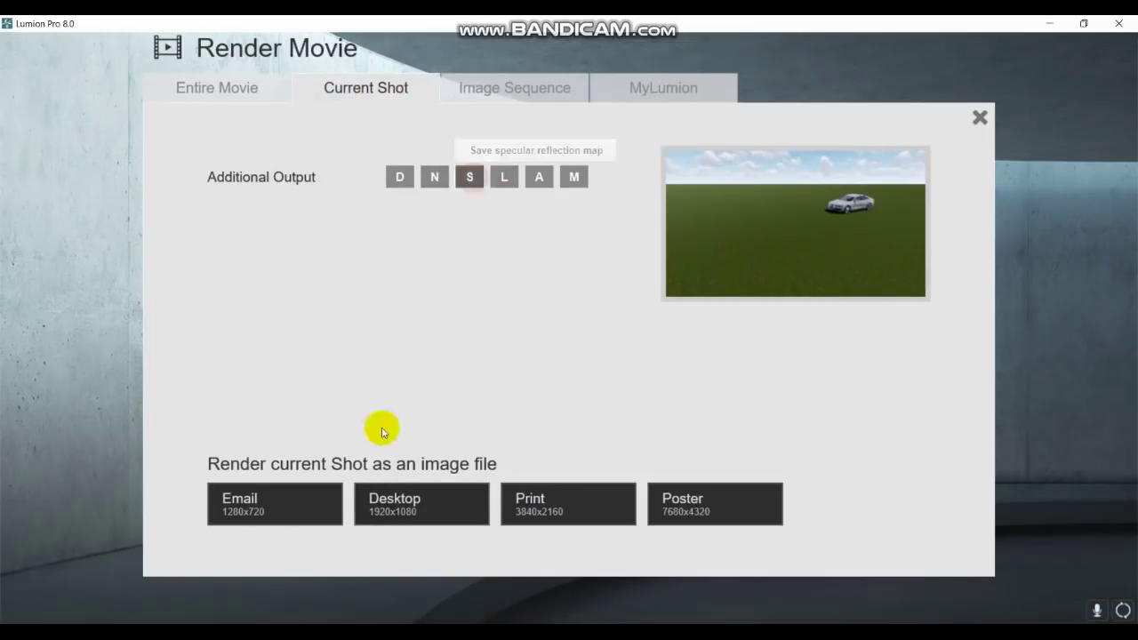
pyautogui.click(395, 509)
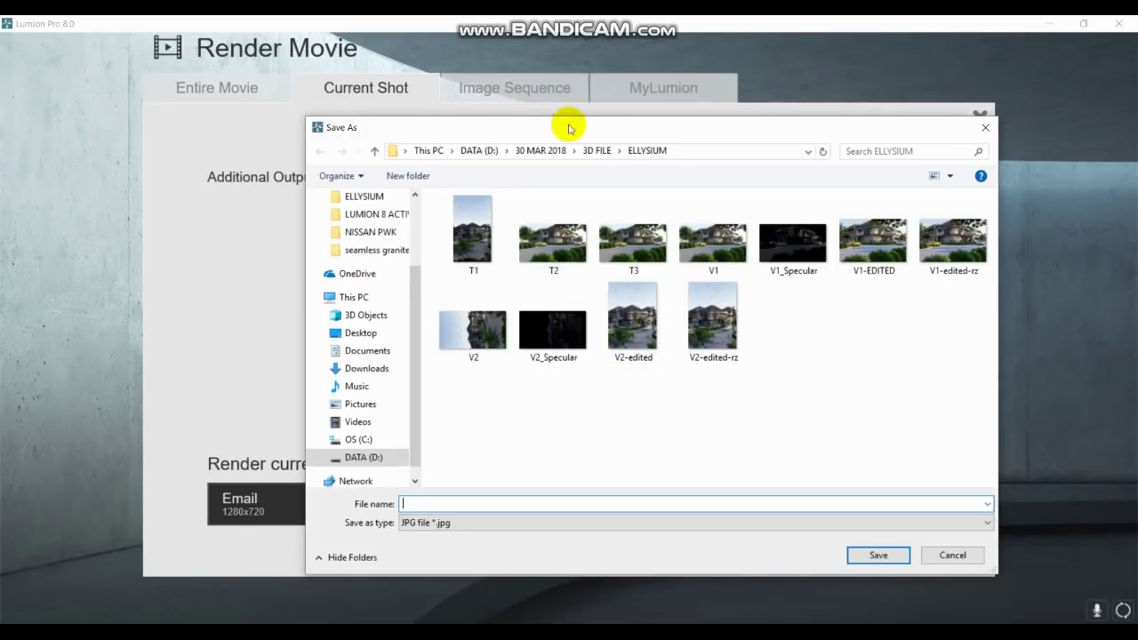
# Save the render as T1 in a new MOTION BLUR folder under TUTORIAL
pyautogui.click(575, 151)
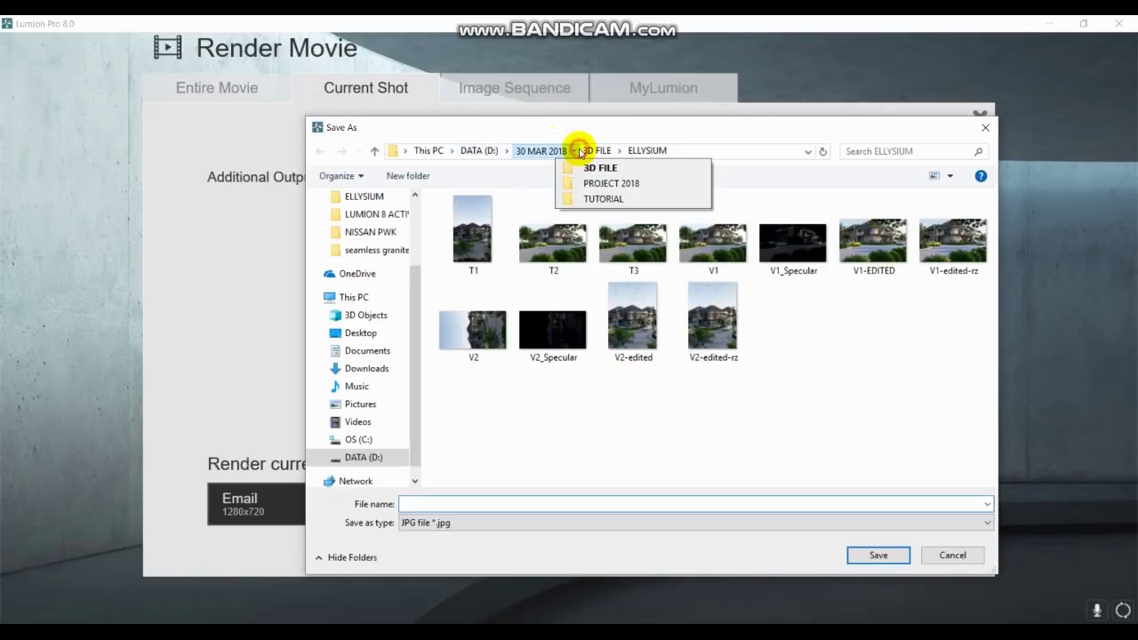
pyautogui.click(594, 197)
pyautogui.click(407, 177)
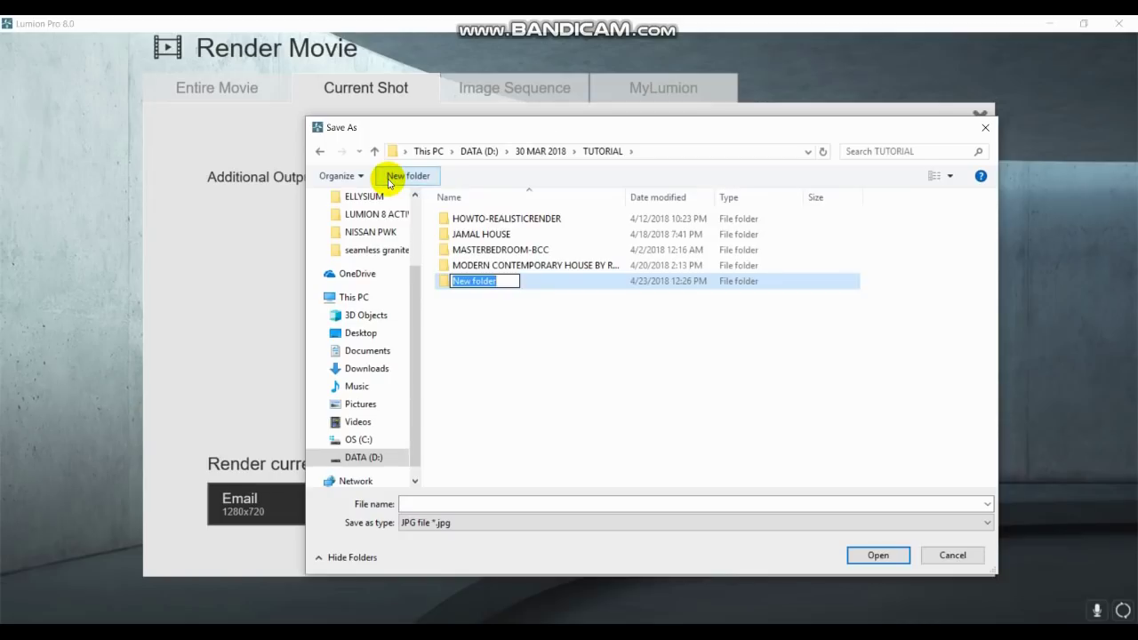
pyautogui.write('M')
pyautogui.press('Return')
pyautogui.press('Return')
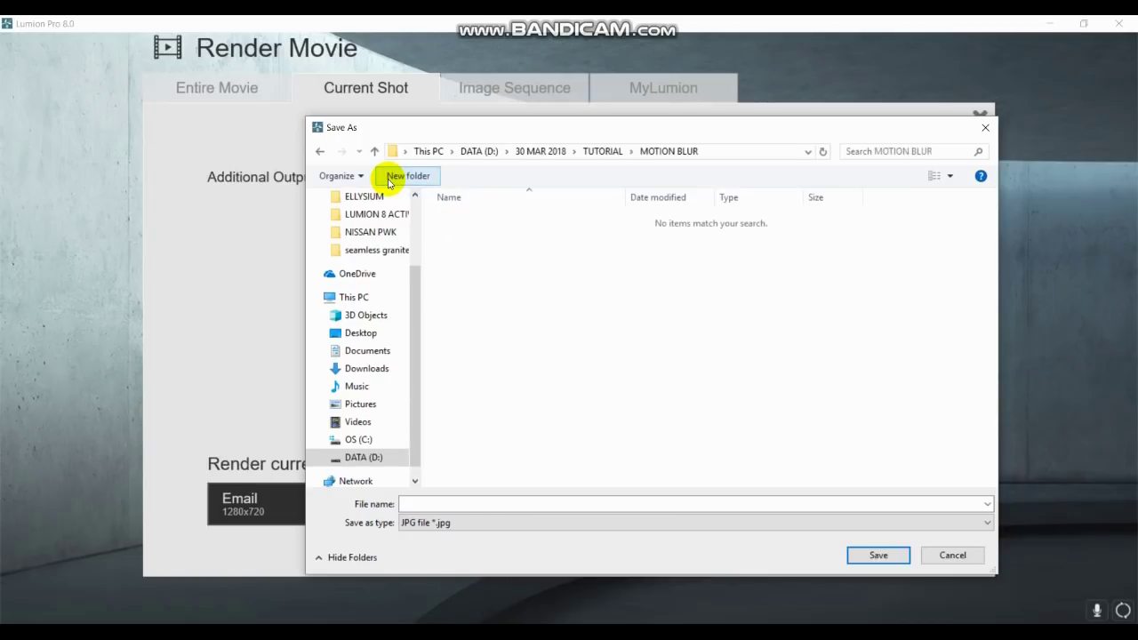
pyautogui.click(545, 504)
pyautogui.write('T')
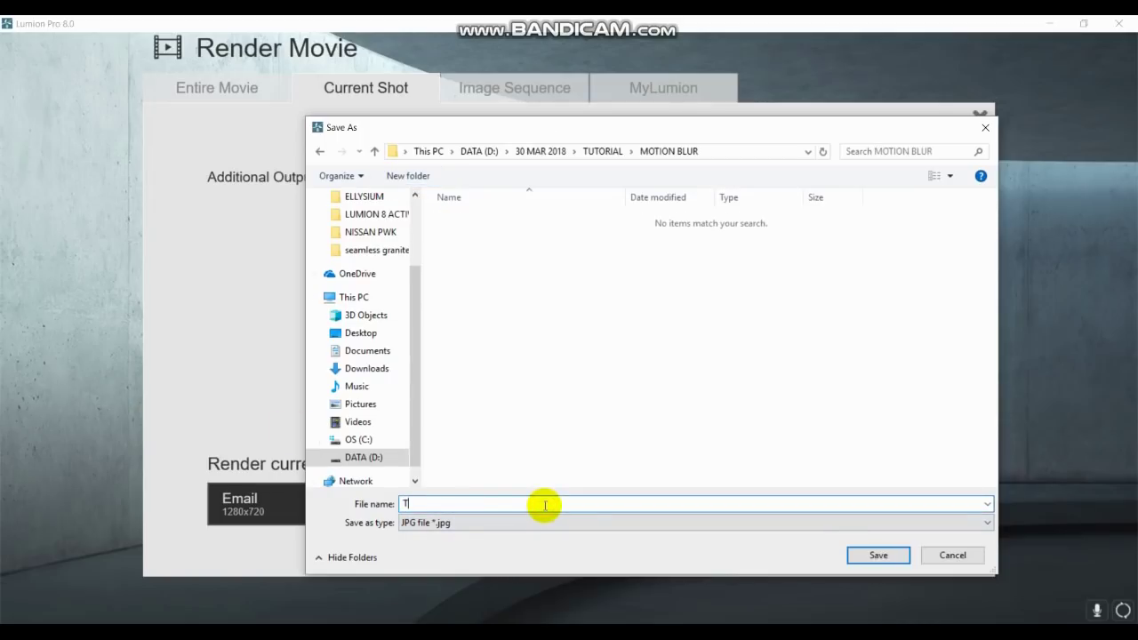
pyautogui.write('1')
pyautogui.click(856, 555)
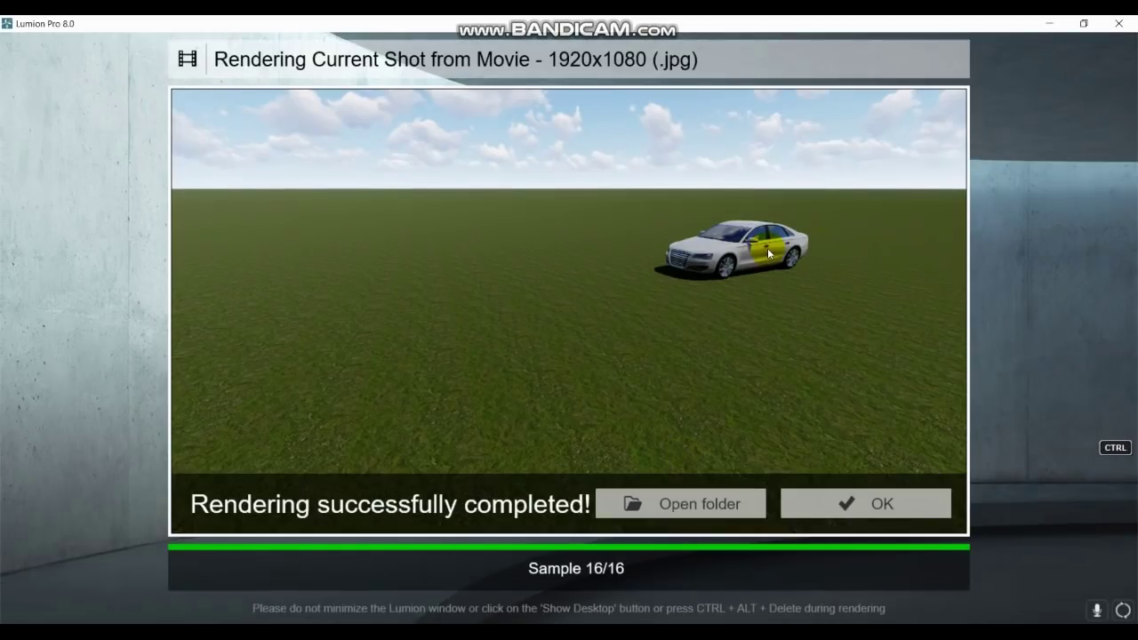
# View T1.jpg from the MOTION BLUR folder in Photos, then return to Lumion
pyautogui.click(728, 501)
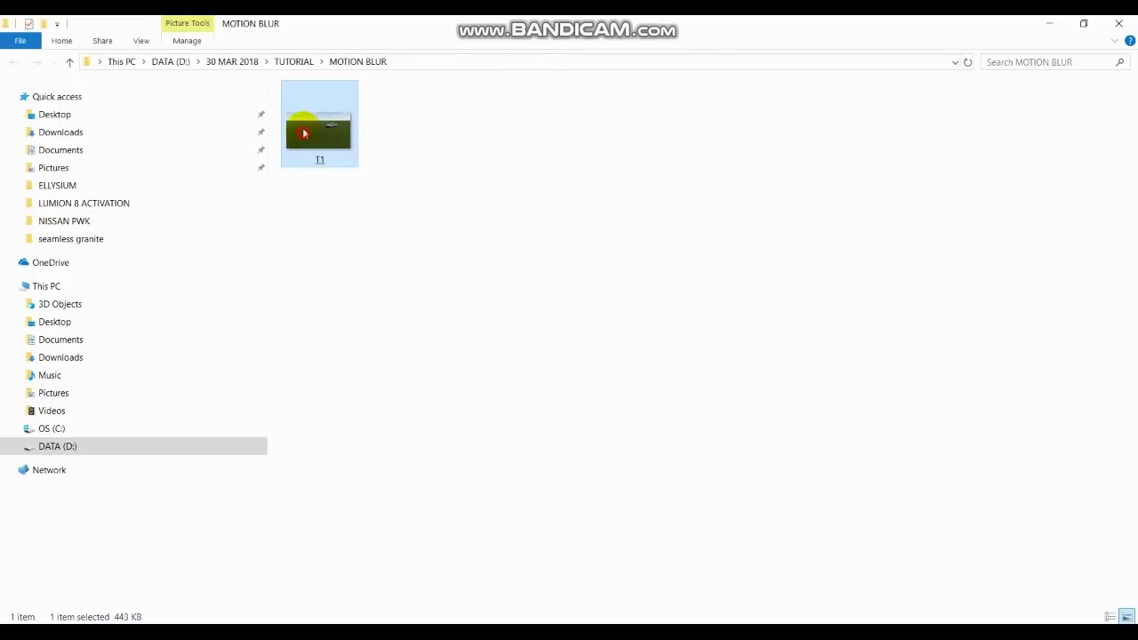
pyautogui.doubleClick(327, 149)
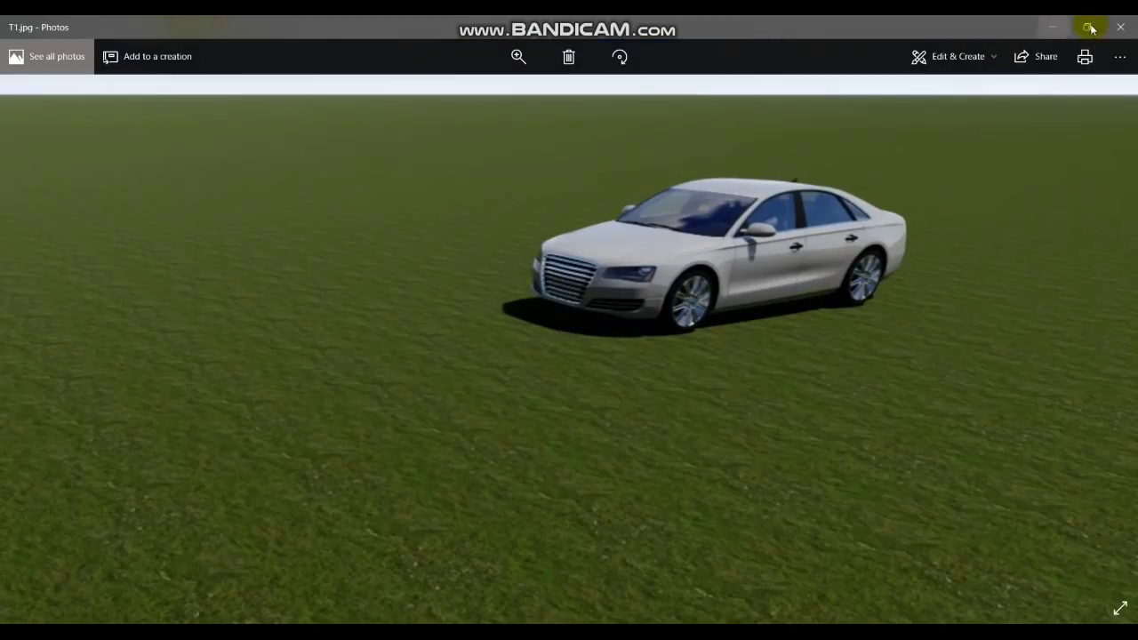
pyautogui.click(1119, 27)
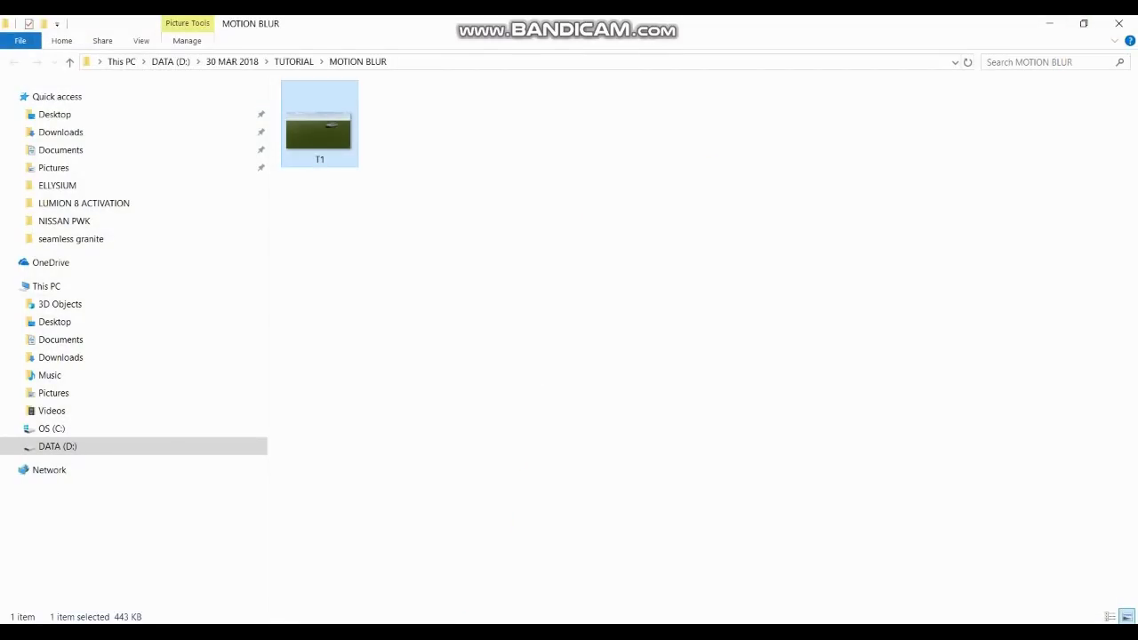
pyautogui.hotkey('alt', 'Tab')
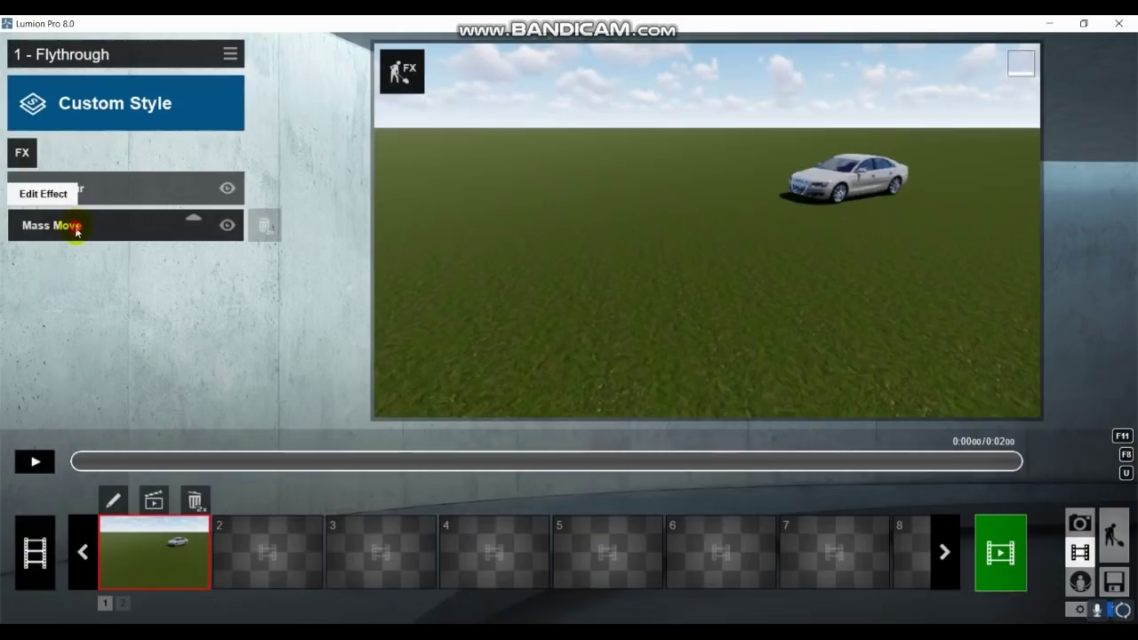
# Recalculate and preview the car driving along its Mass Move path
pyautogui.click(76, 230)
pyautogui.click(46, 242)
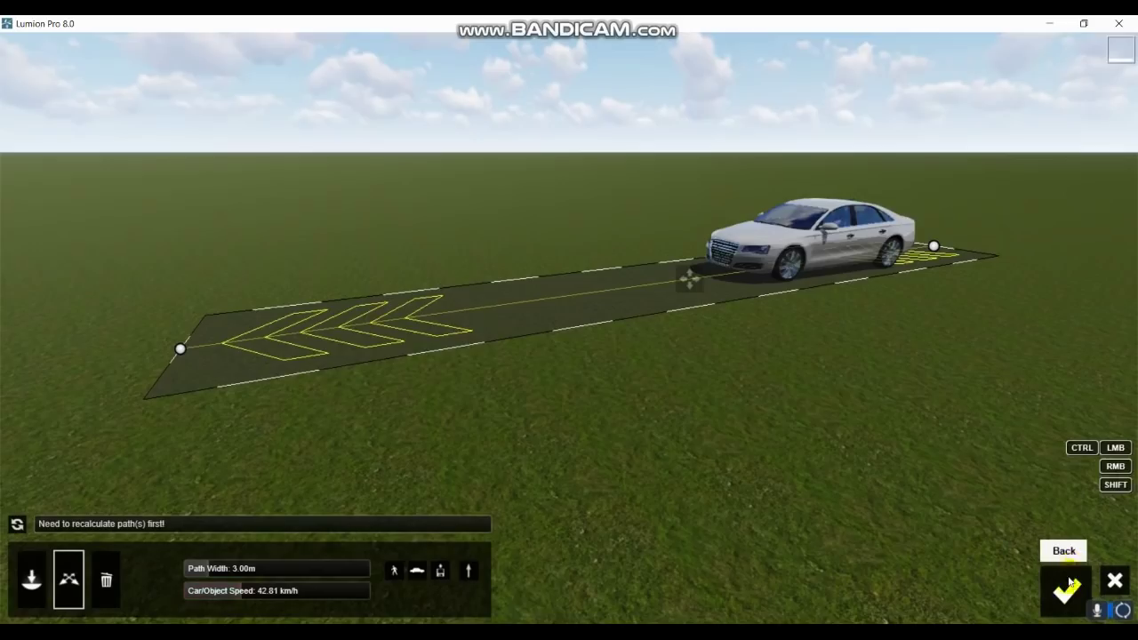
pyautogui.click(17, 524)
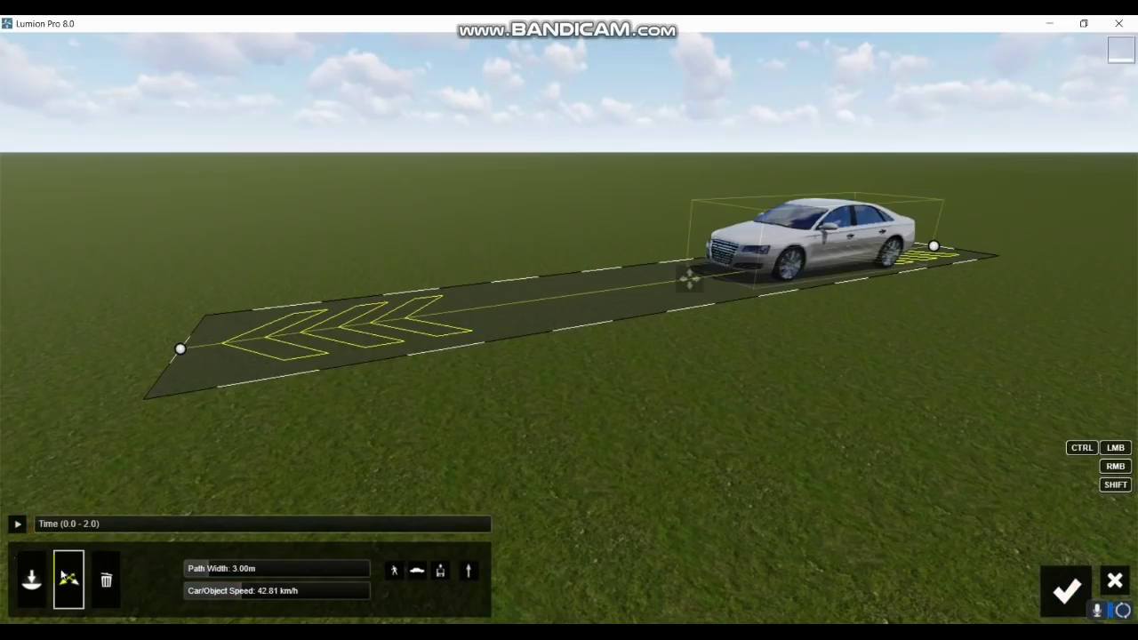
pyautogui.click(17, 524)
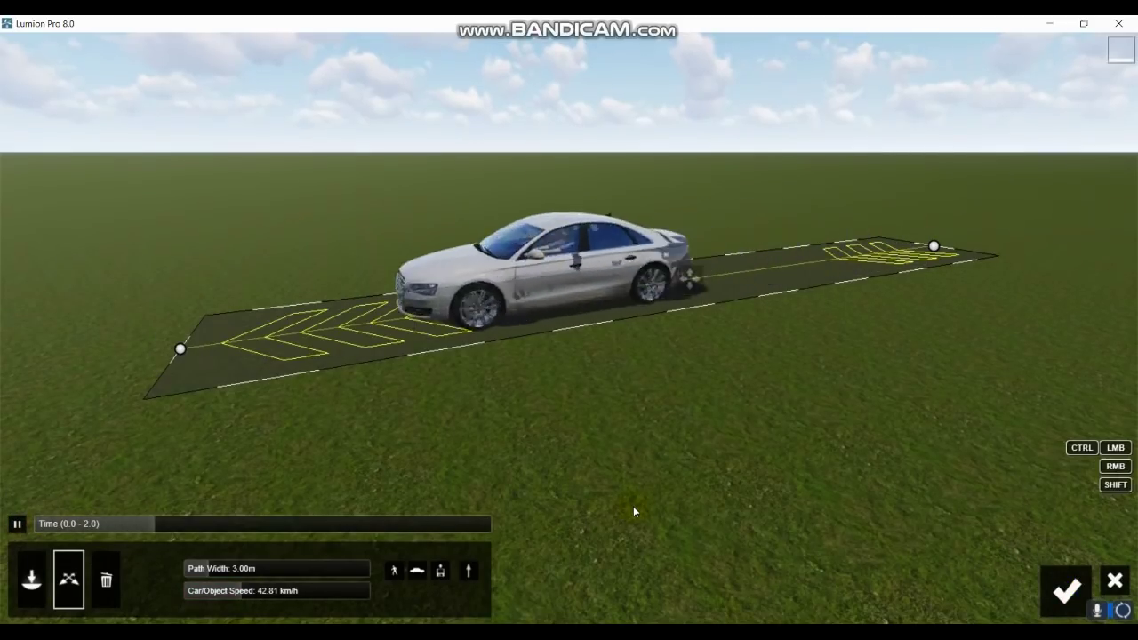
pyautogui.click(1067, 590)
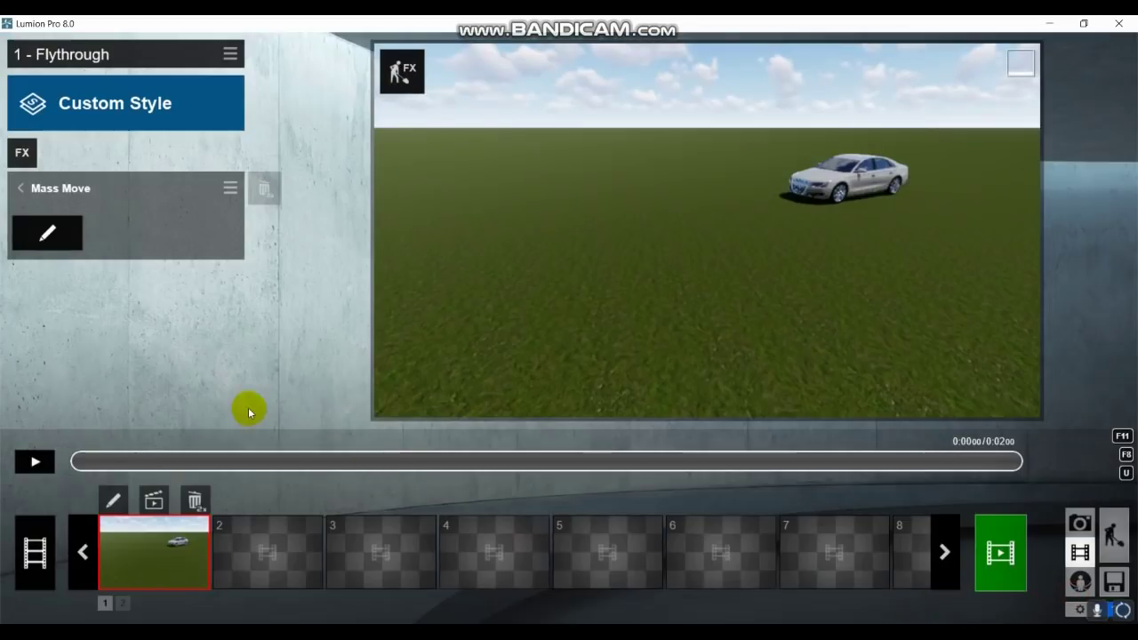
# Re-render the shot at 1920x1080 over T1.jpg and inspect the motion-blurred car in Photos
pyautogui.click(1000, 551)
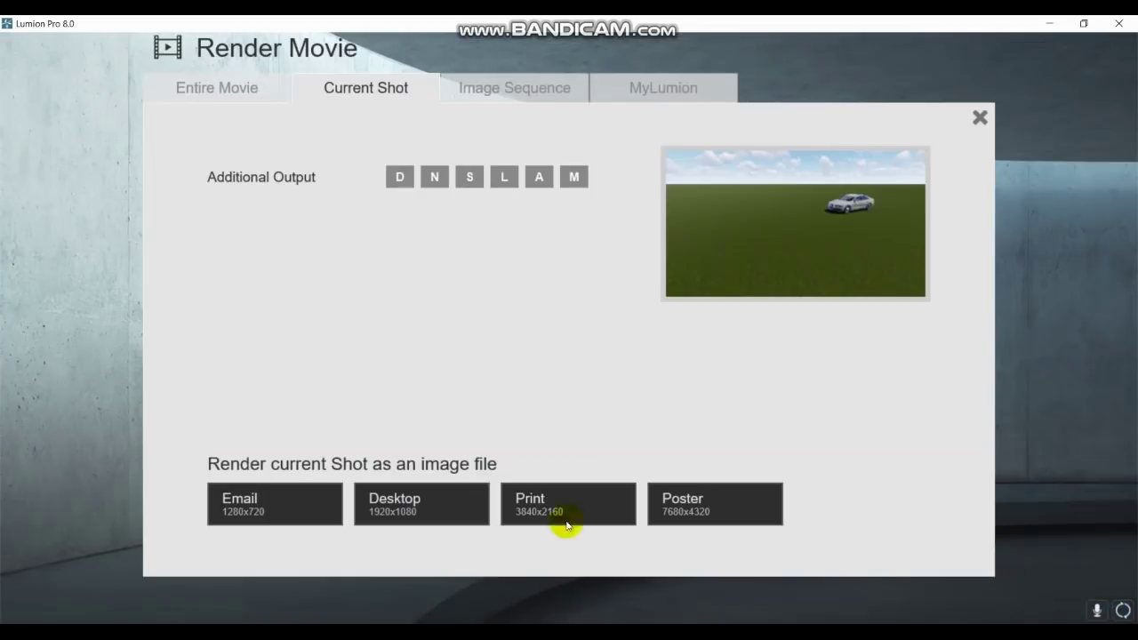
pyautogui.click(451, 515)
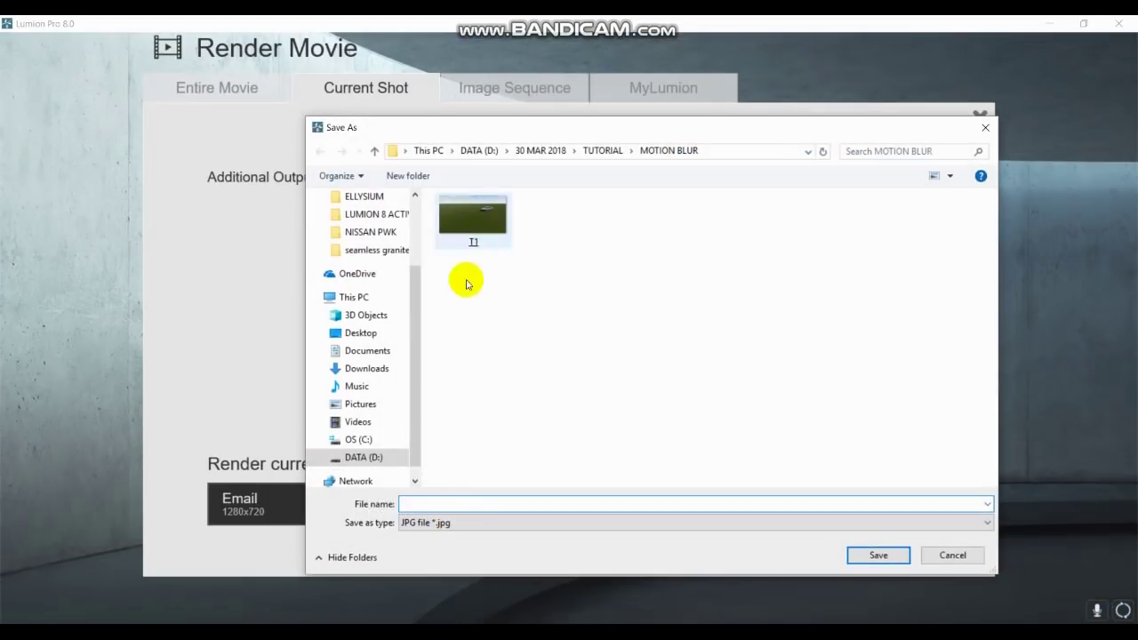
pyautogui.doubleClick(459, 228)
pyautogui.click(590, 379)
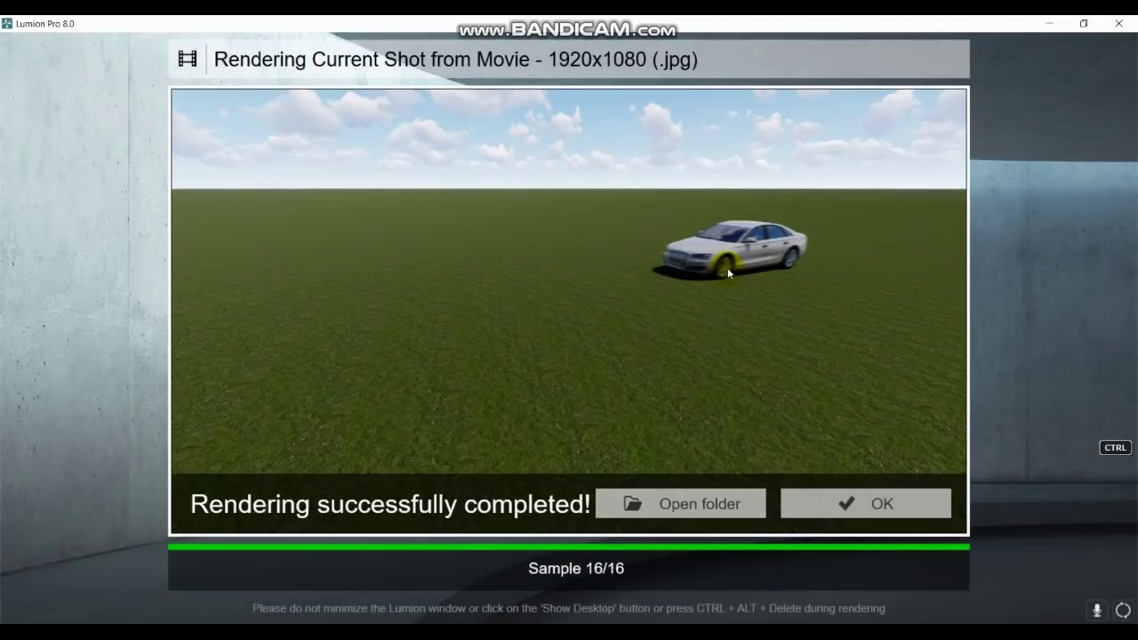
pyautogui.click(738, 504)
pyautogui.doubleClick(312, 138)
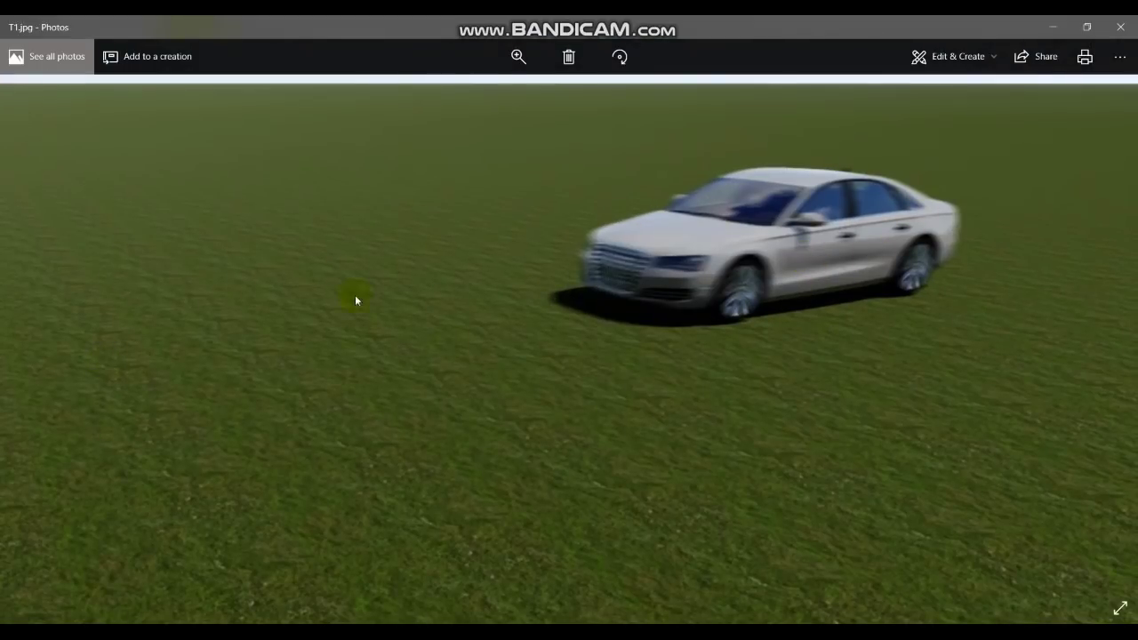
pyautogui.click(1121, 27)
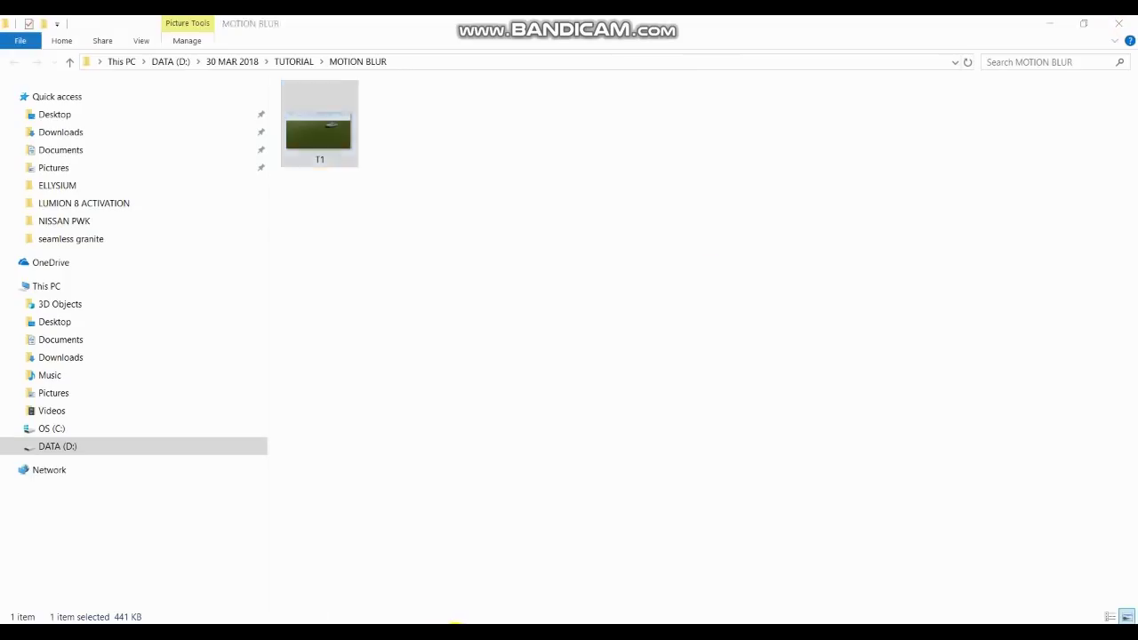
pyautogui.click(454, 625)
pyautogui.click(36, 224)
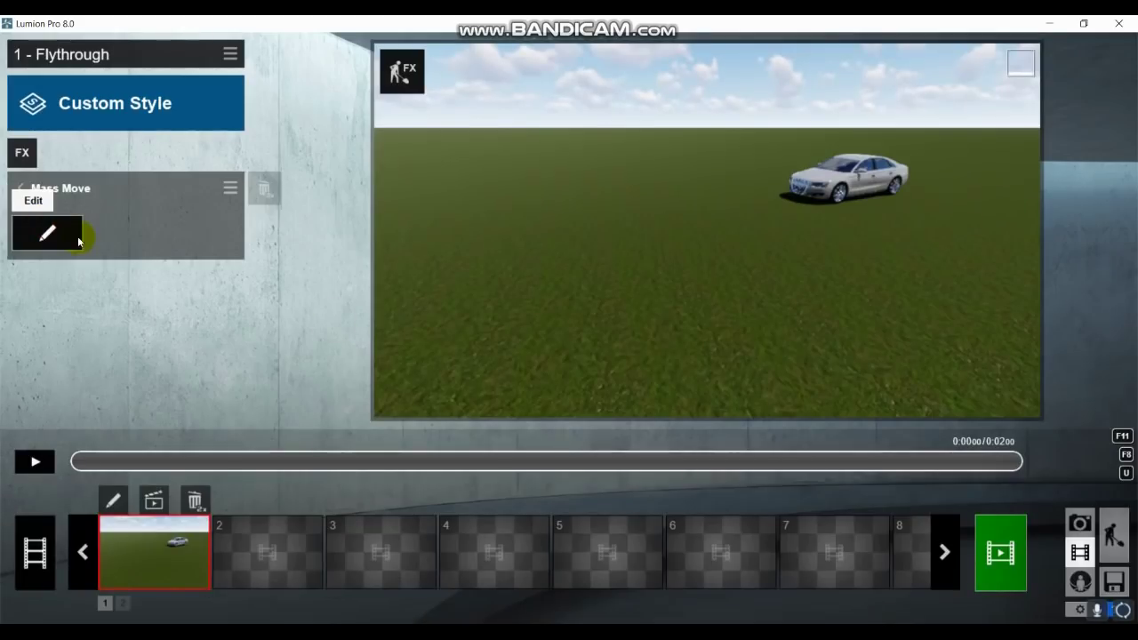
# Raise the car speed to 100.34 km/h and render the shot at 1920x1080 as T2.jpg
pyautogui.click(78, 240)
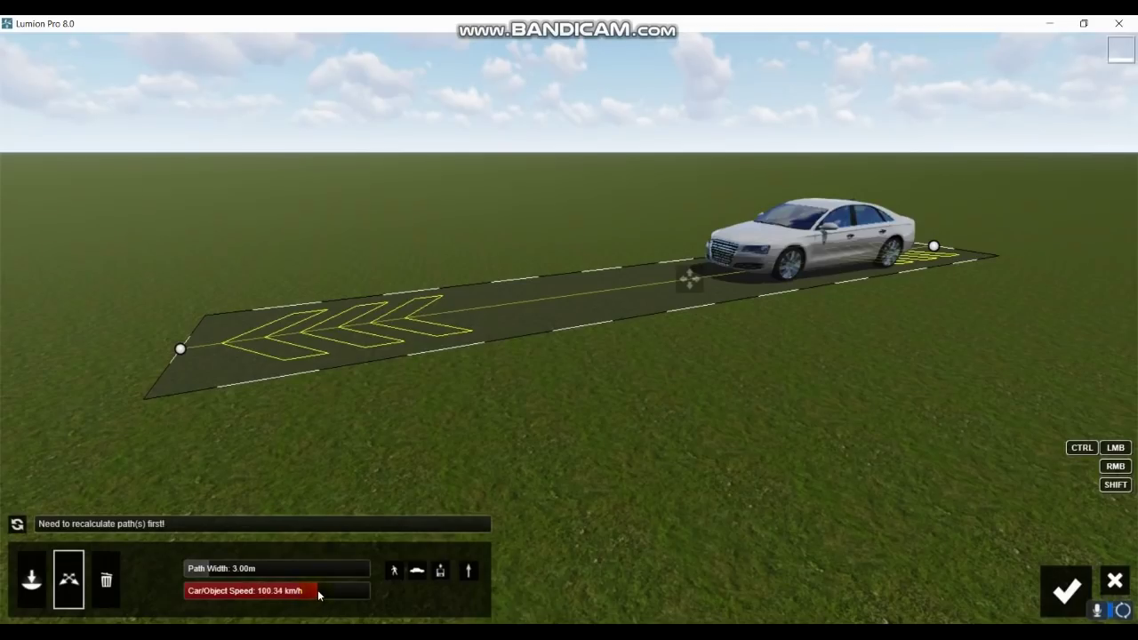
pyautogui.click(1067, 590)
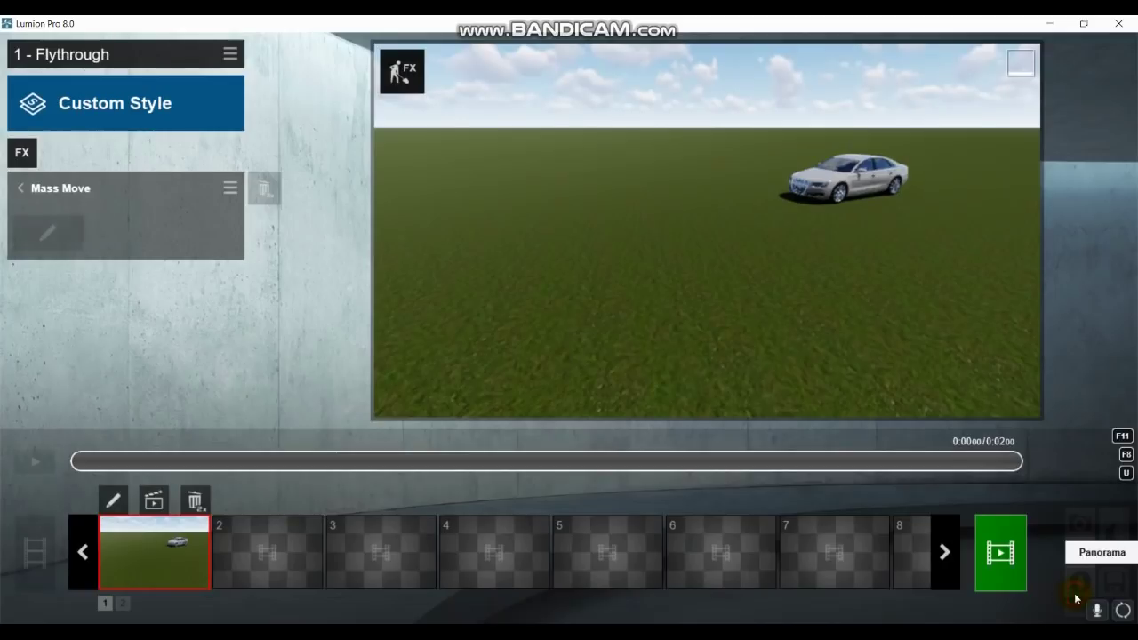
pyautogui.click(1005, 559)
pyautogui.click(432, 502)
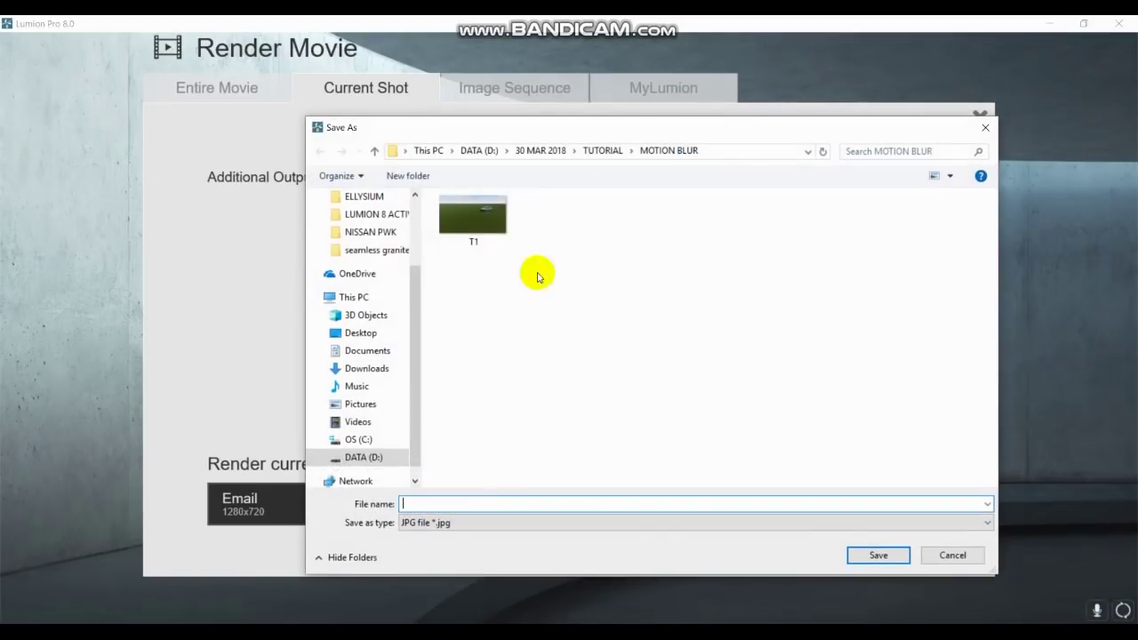
pyautogui.write('T2')
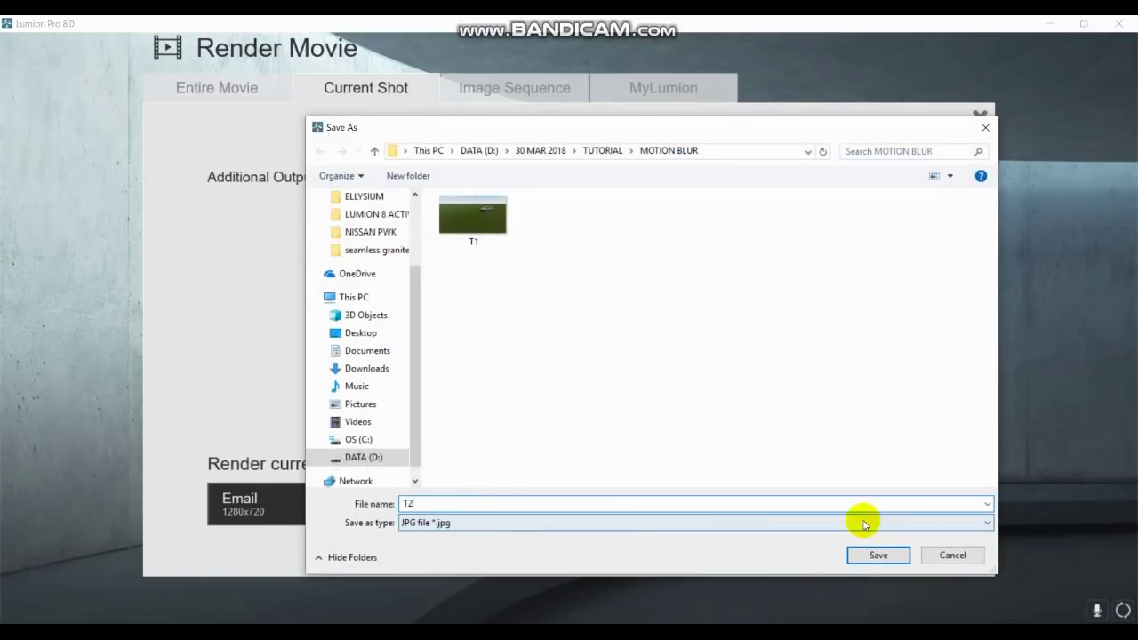
pyautogui.click(876, 556)
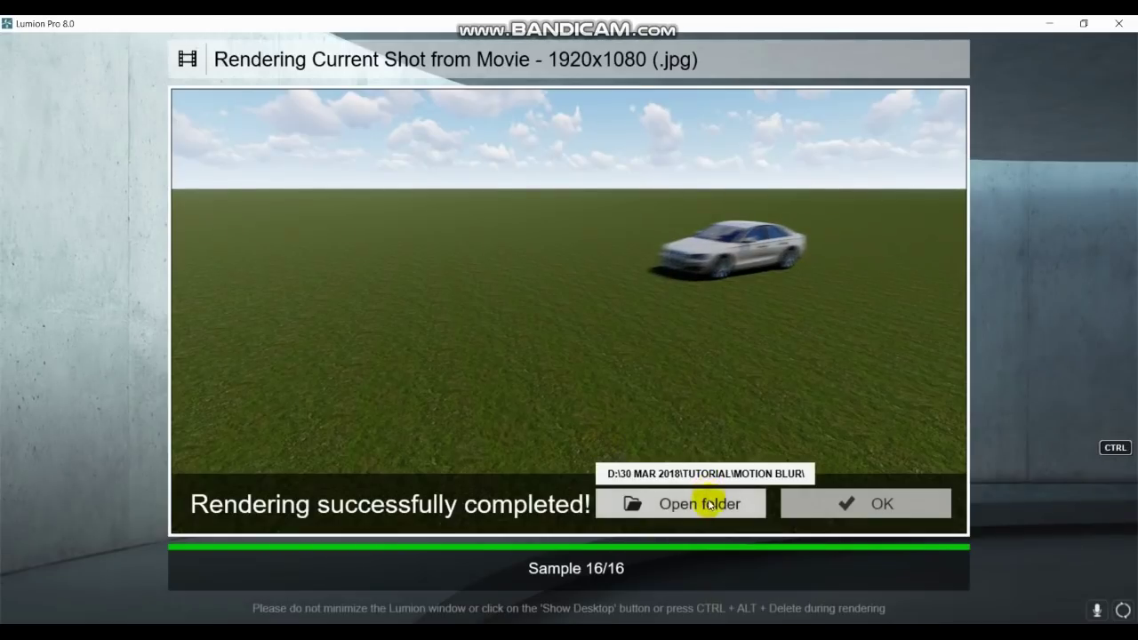
# Open T2.jpg in Photos, zoom in on the car, and compare it with T1
pyautogui.click(710, 507)
pyautogui.doubleClick(370, 103)
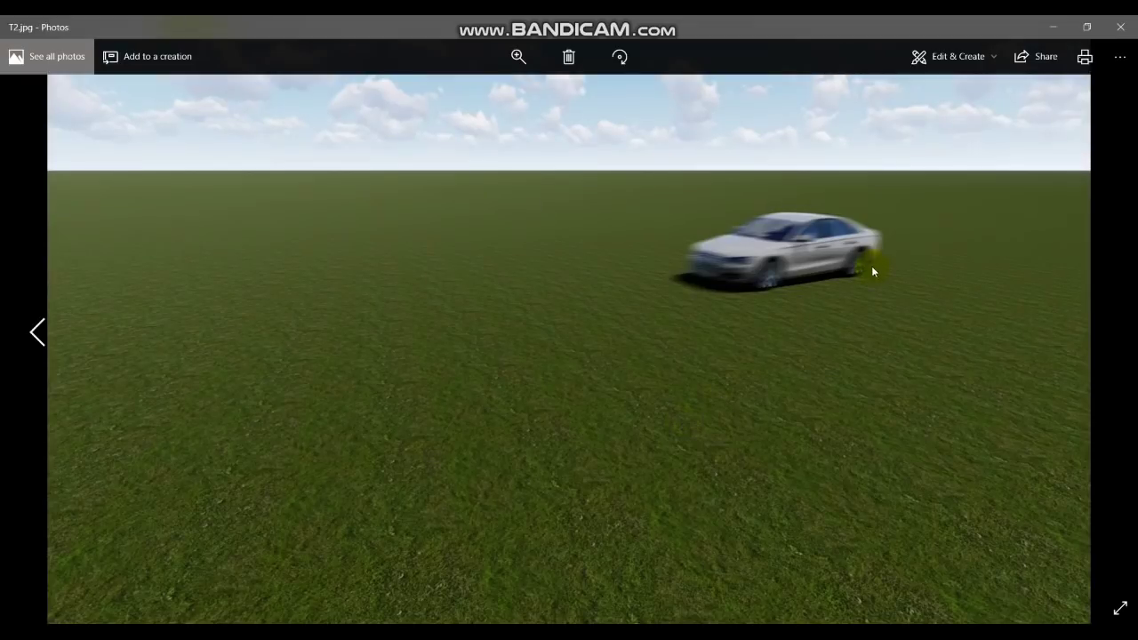
pyautogui.scroll(2, 808, 317)
pyautogui.moveTo(795, 262); pyautogui.dragTo(807, 368)
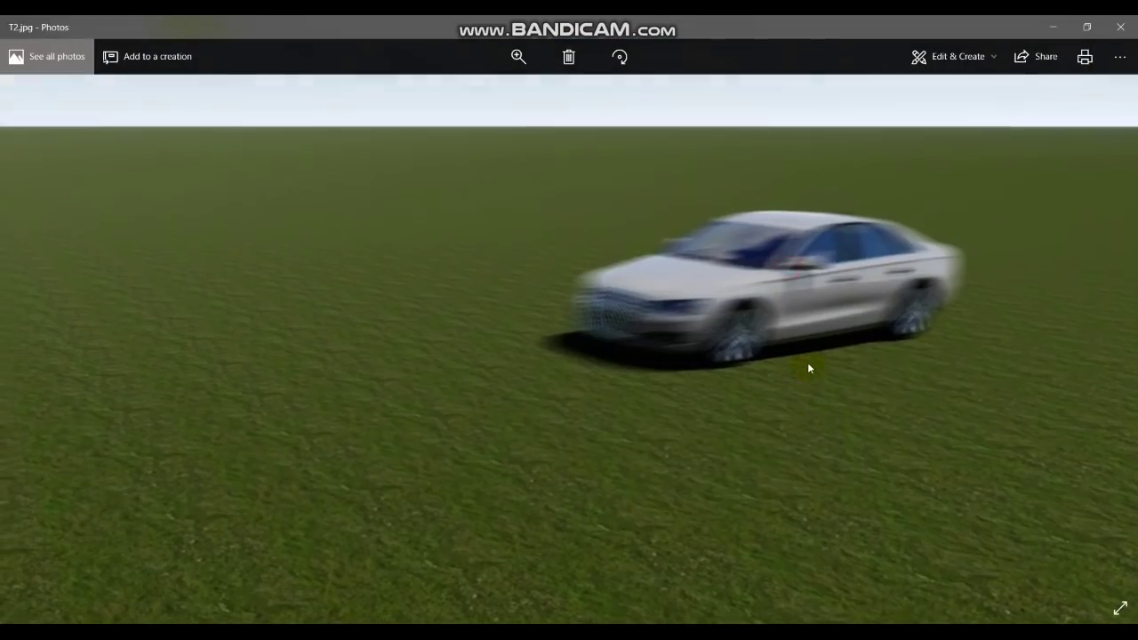
pyautogui.scroll(1, 807, 355)
pyautogui.press('Left')
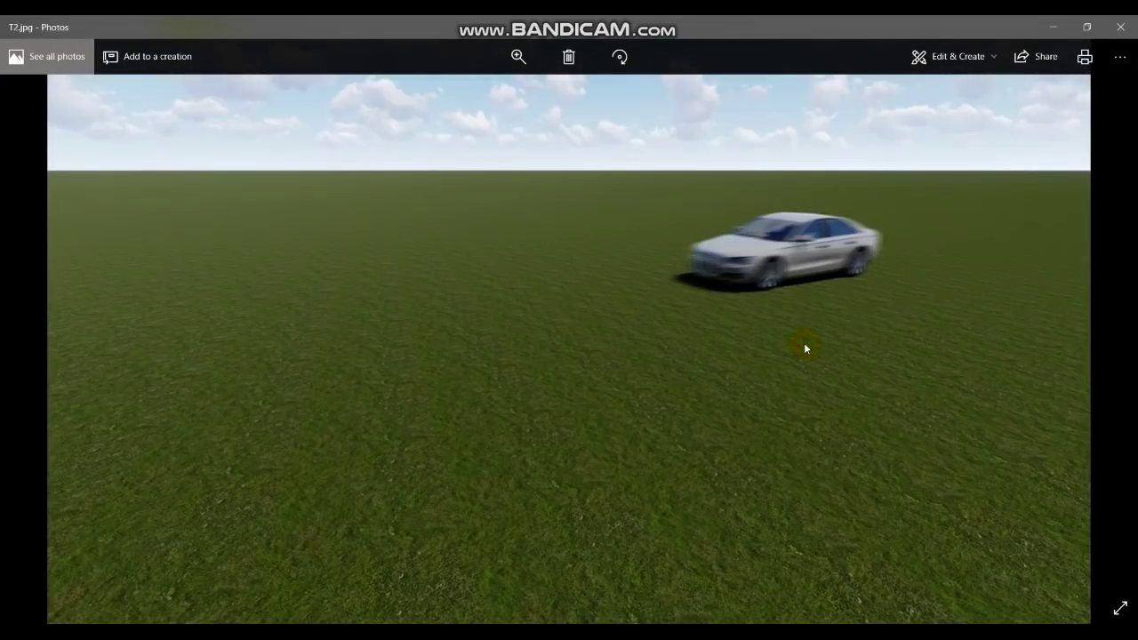
pyautogui.press('Right')
# Raise the Motion Blur amount to 2 and render the shot at 1920x1080 as T3.jpg
pyautogui.click(1128, 29)
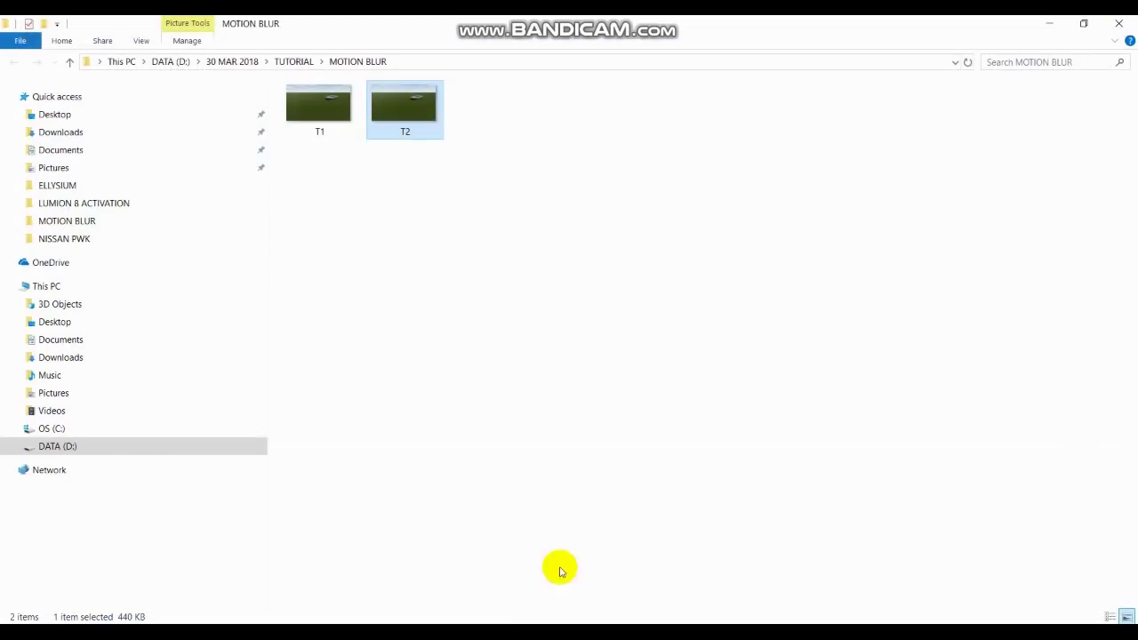
pyautogui.moveTo(53, 187)
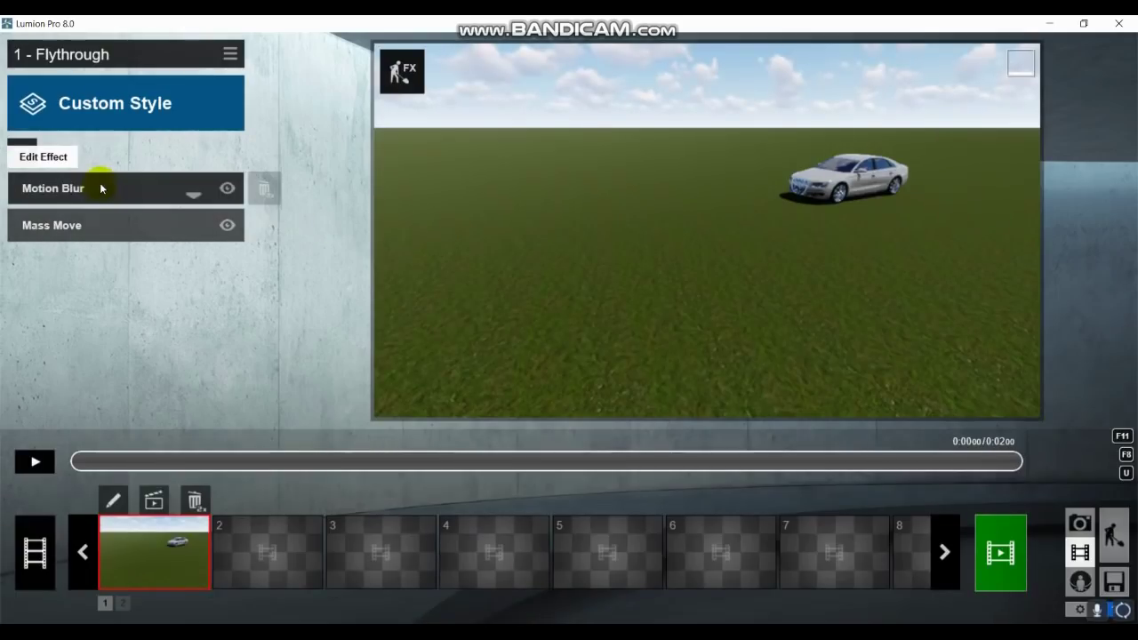
pyautogui.click(100, 190)
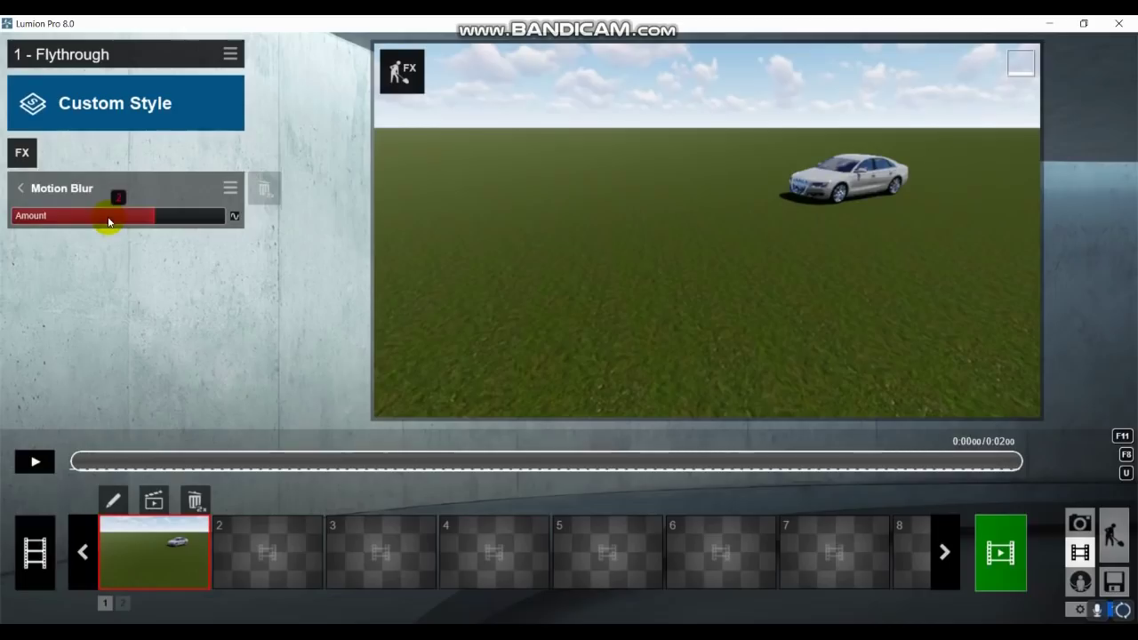
pyautogui.click(1014, 555)
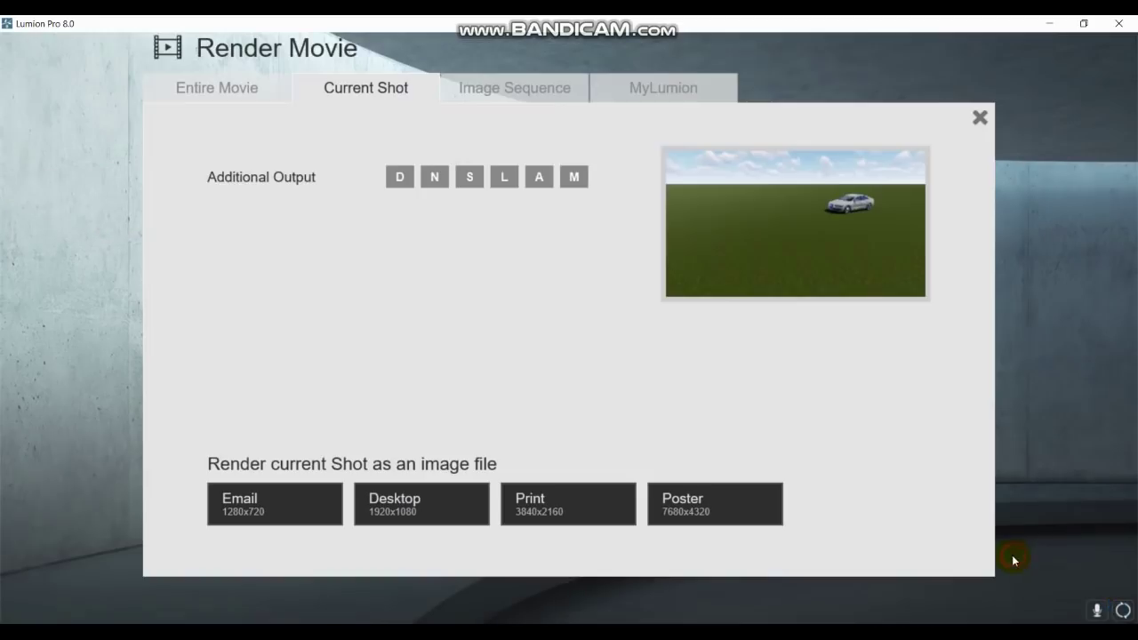
pyautogui.click(378, 505)
pyautogui.write('T')
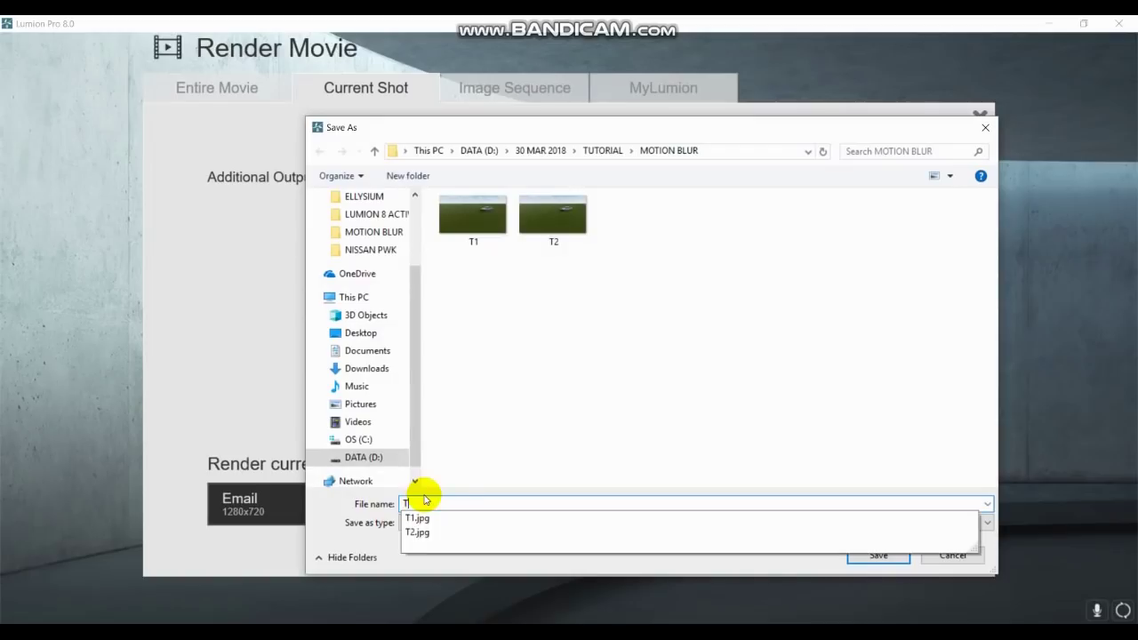
pyautogui.write('3')
pyautogui.click(899, 555)
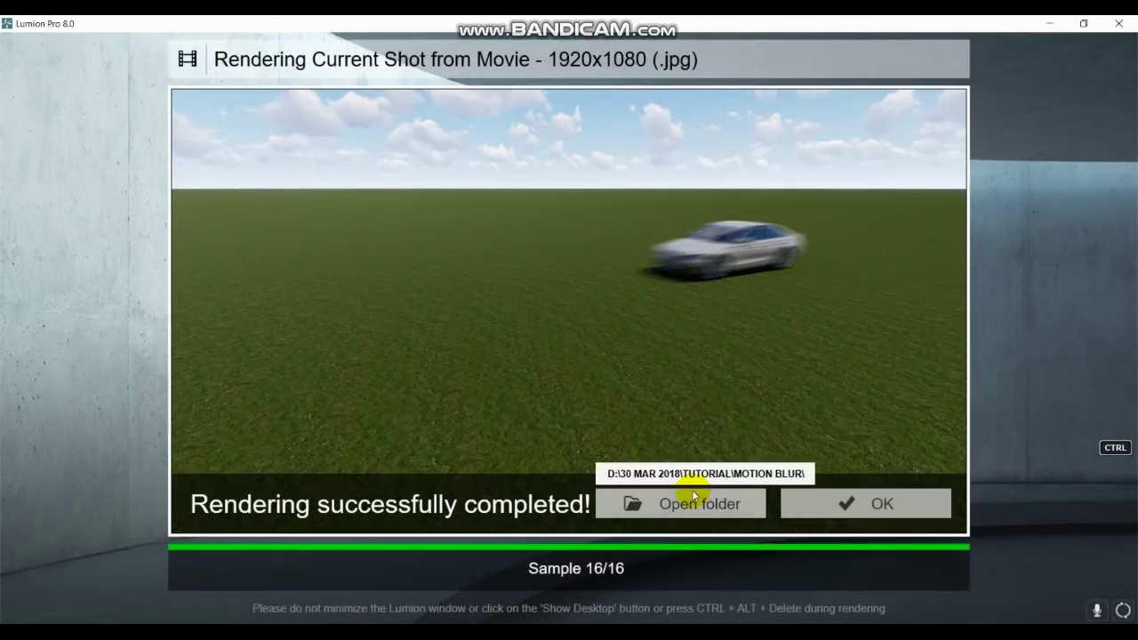
pyautogui.click(685, 504)
# Flip between T3, T1 and T2 in Photos, then close it and return to Lumion
pyautogui.doubleClick(500, 97)
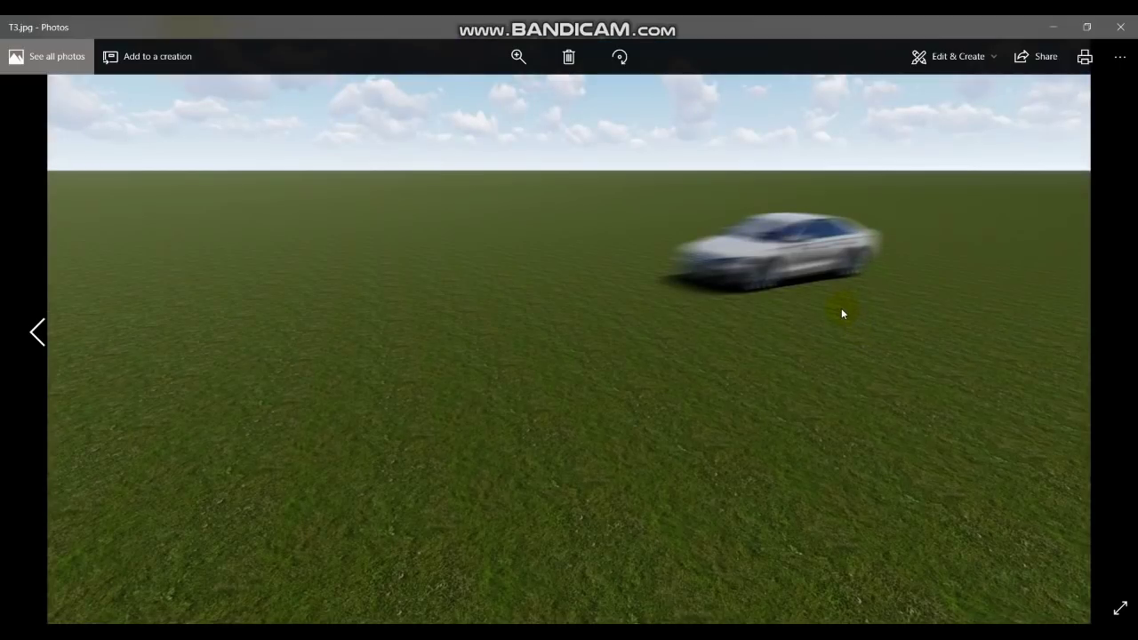
pyautogui.press('Left')
pyautogui.press('Left')
pyautogui.press('Right')
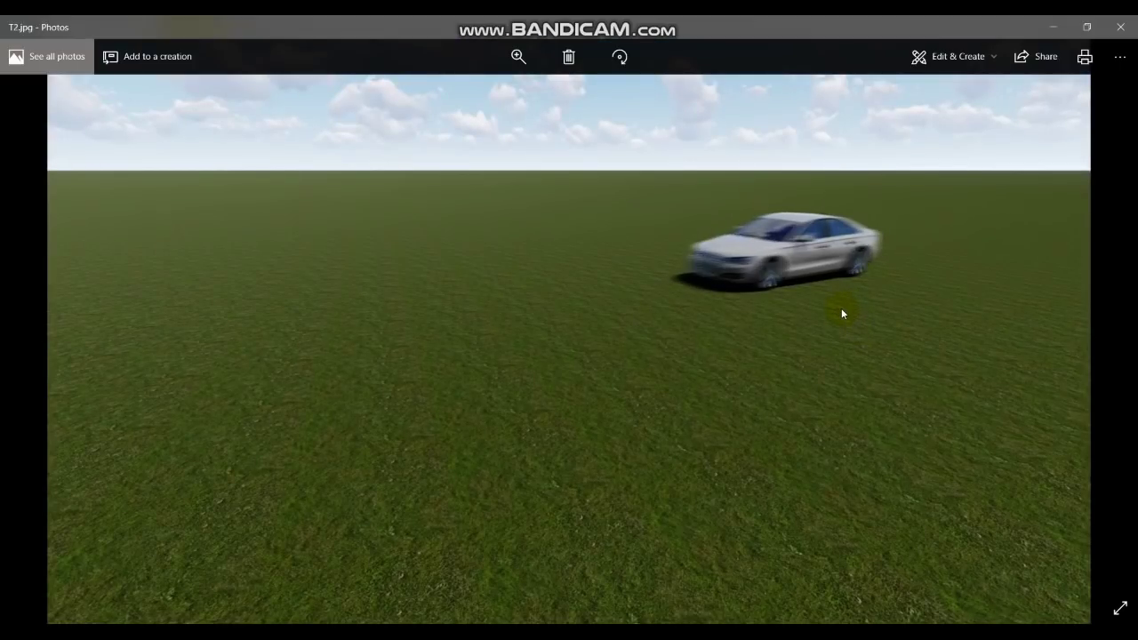
pyautogui.press('Right')
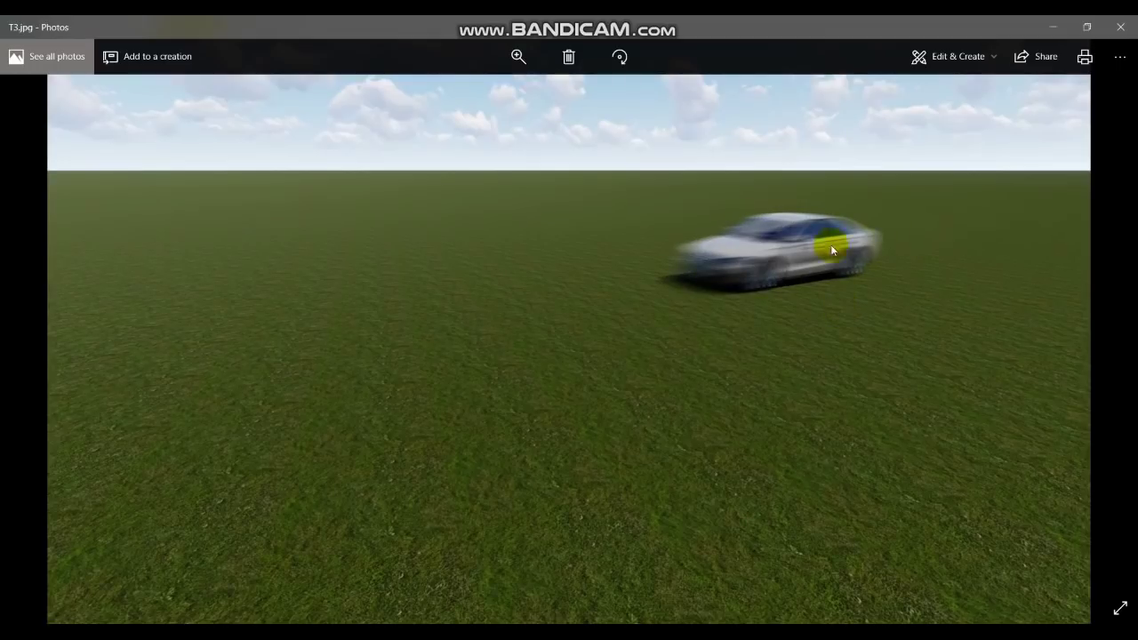
pyautogui.click(1121, 28)
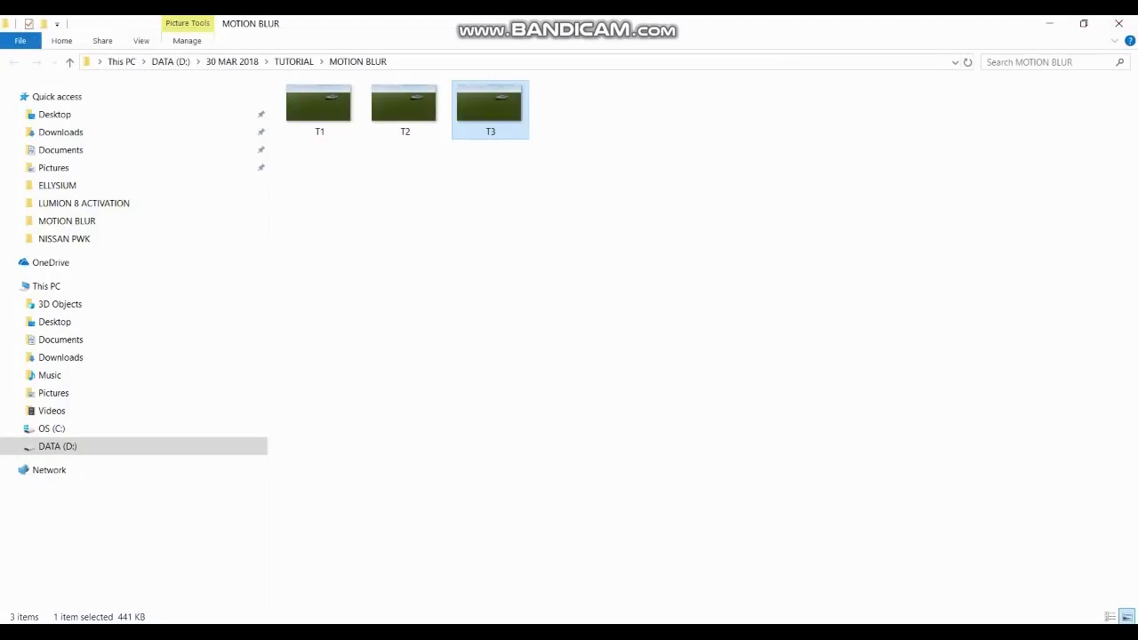
pyautogui.hotkey('alt', 'Tab')
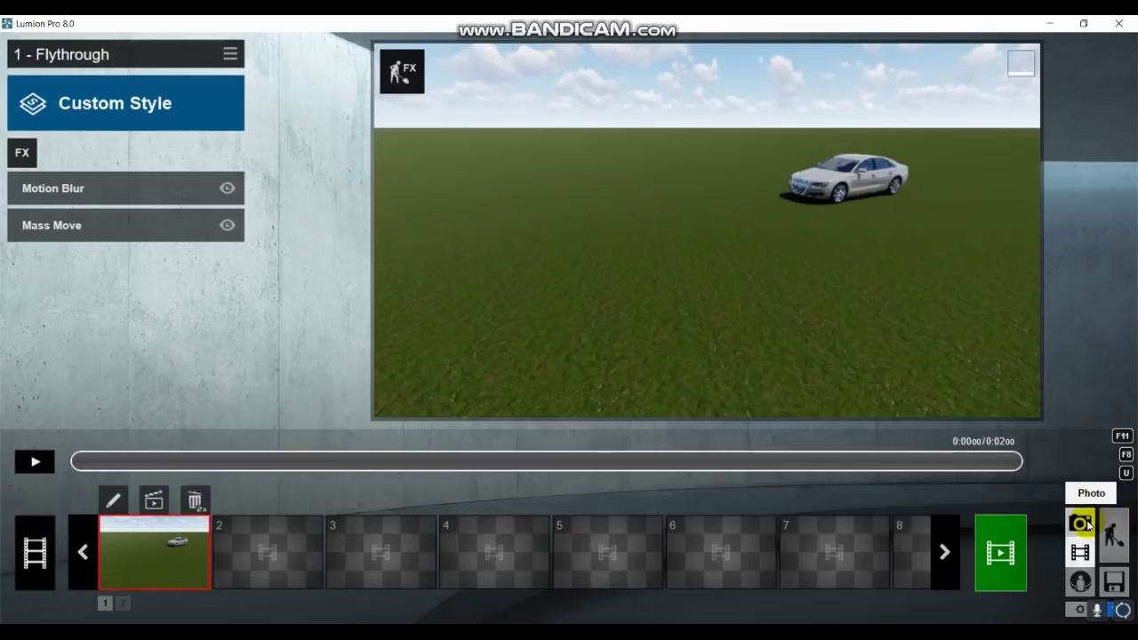
# Load the recent ELLYSIUM-R2.ls8 street scene with cars
pyautogui.click(1115, 583)
pyautogui.click(612, 82)
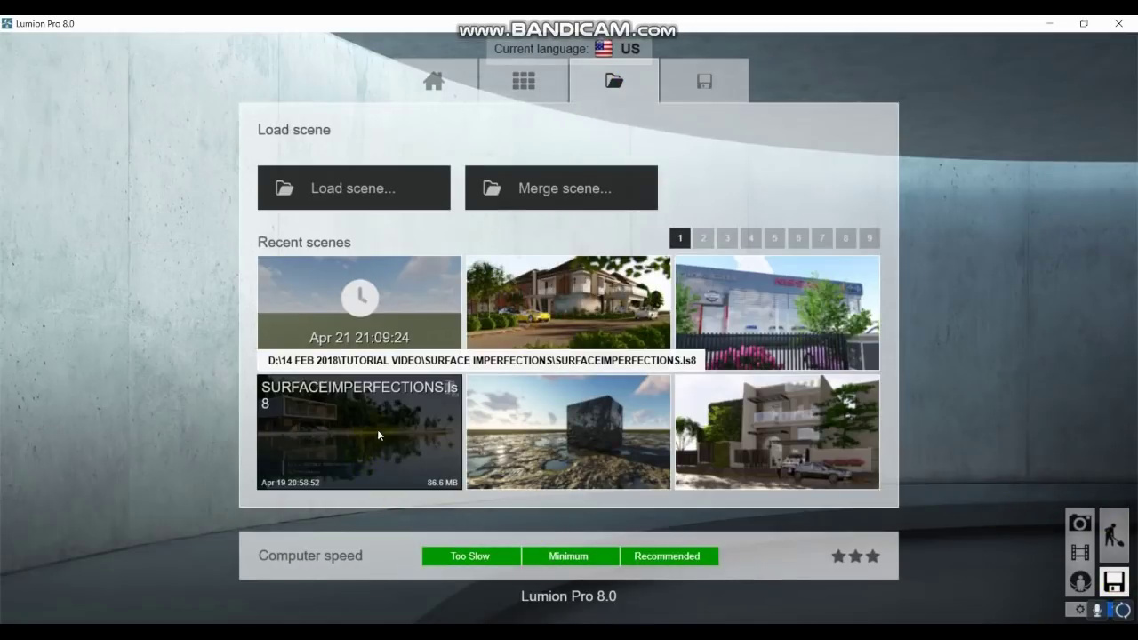
pyautogui.click(594, 323)
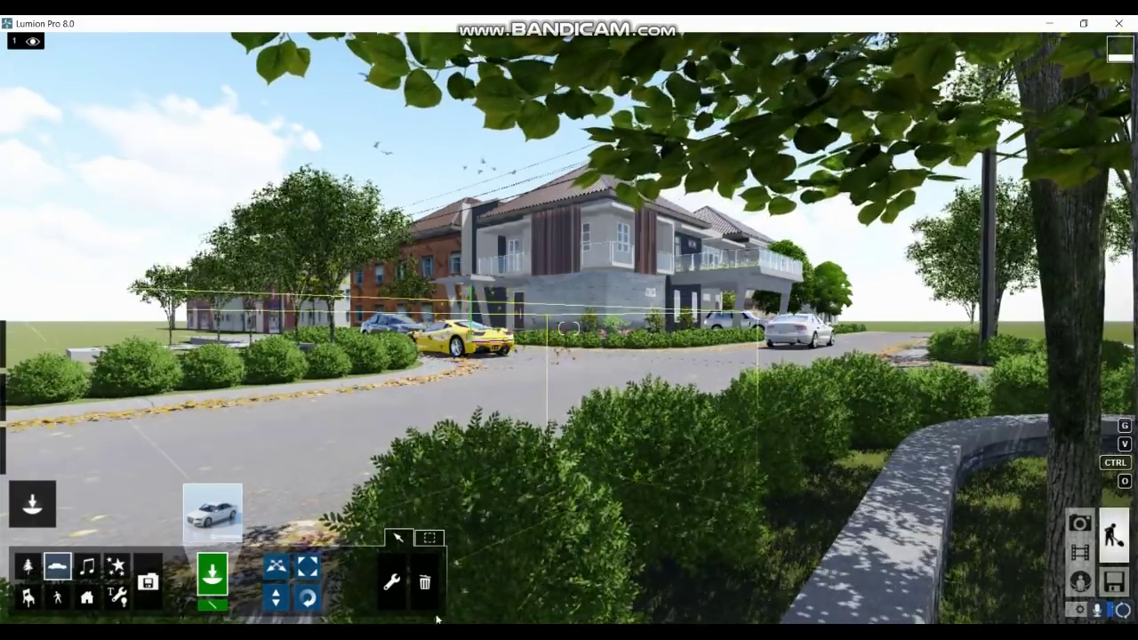
# Delete the blue and white cars and raise the camera over the intersection
pyautogui.click(425, 582)
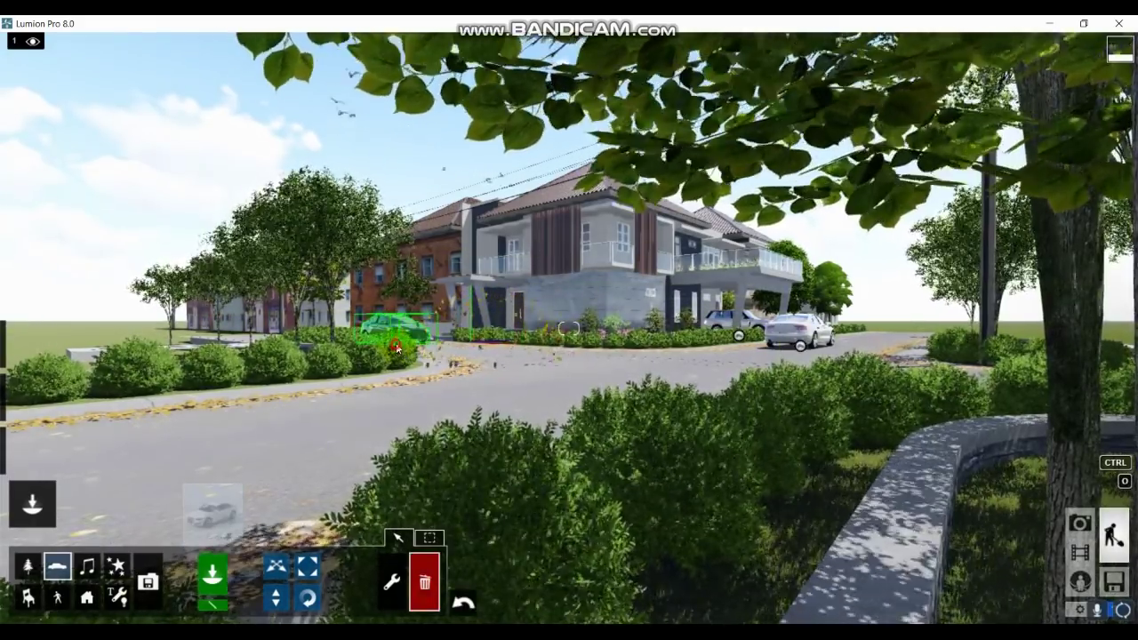
pyautogui.click(396, 338)
pyautogui.click(800, 338)
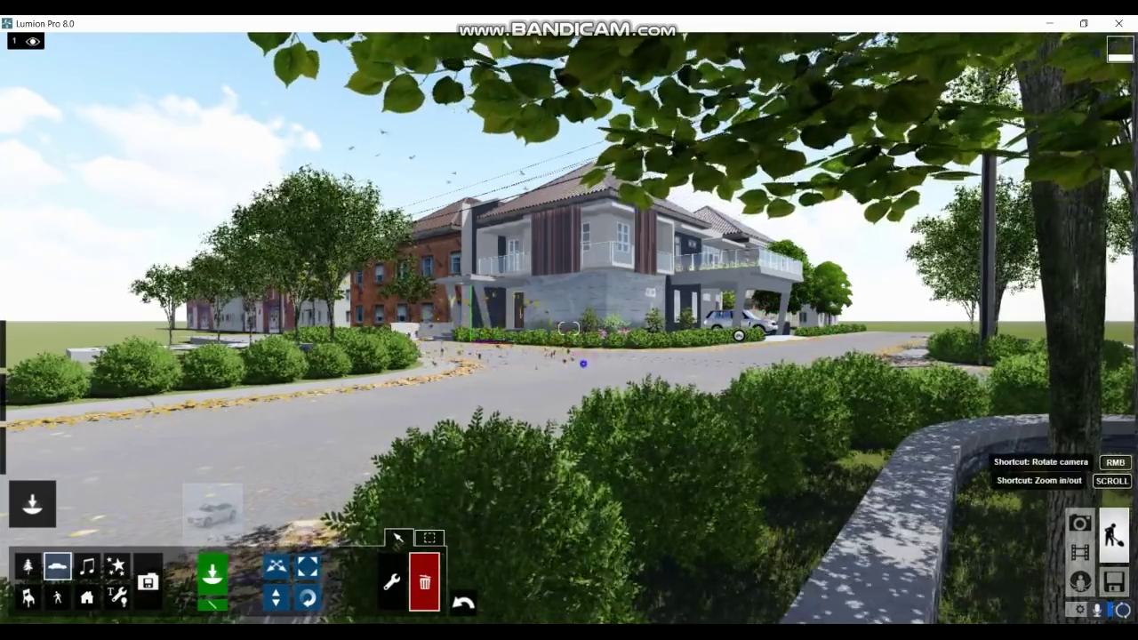
pyautogui.moveTo(583, 362); pyautogui.dragTo(546, 356, button='right')
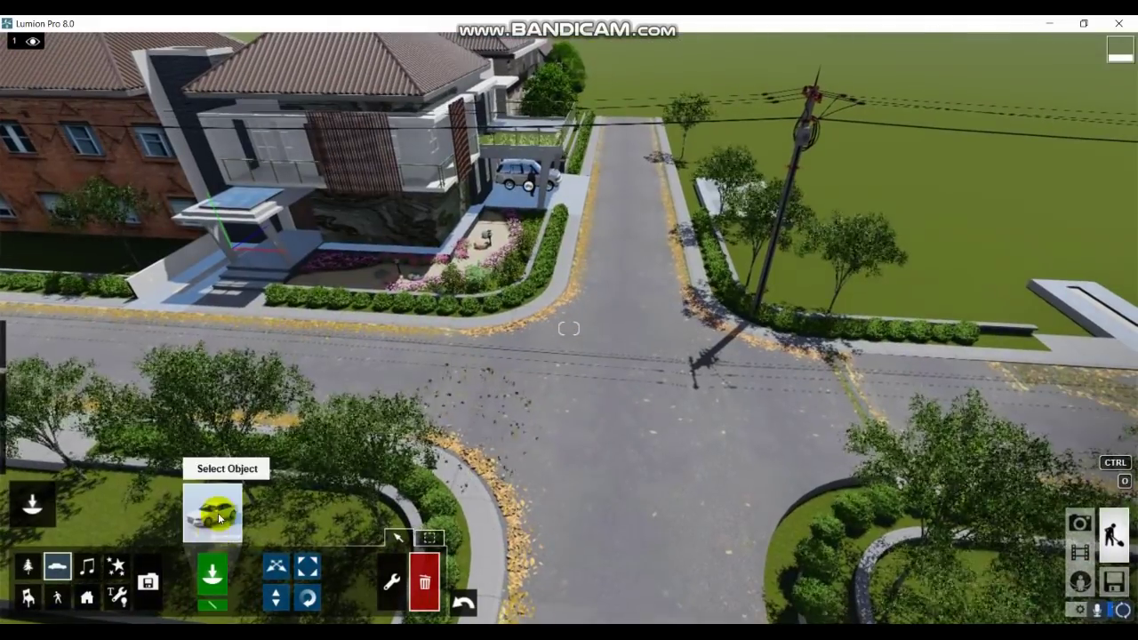
# Delete the Mass Move and Motion Blur effects from the '1 - Flythrough' clip, then go back to Build mode
pyautogui.click(1085, 553)
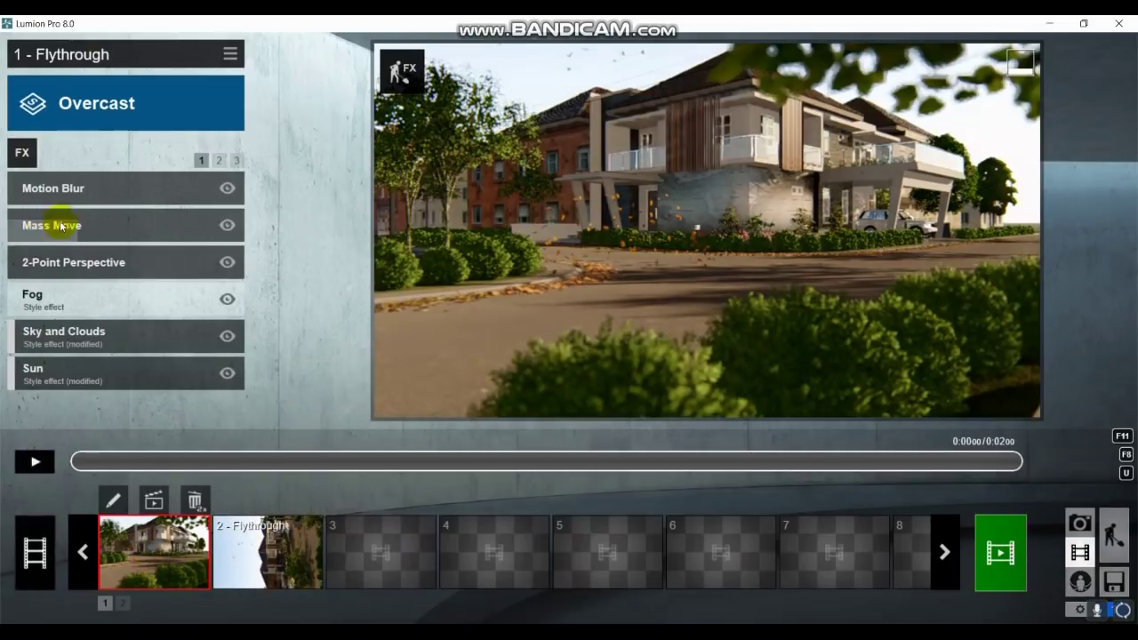
pyautogui.doubleClick(268, 228)
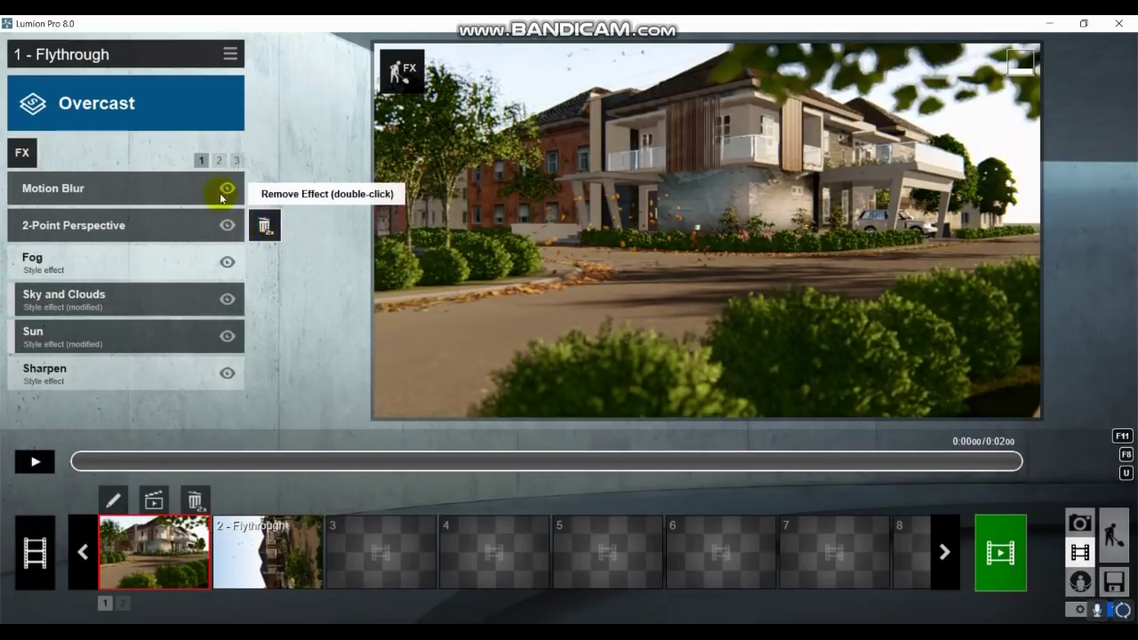
pyautogui.doubleClick(264, 188)
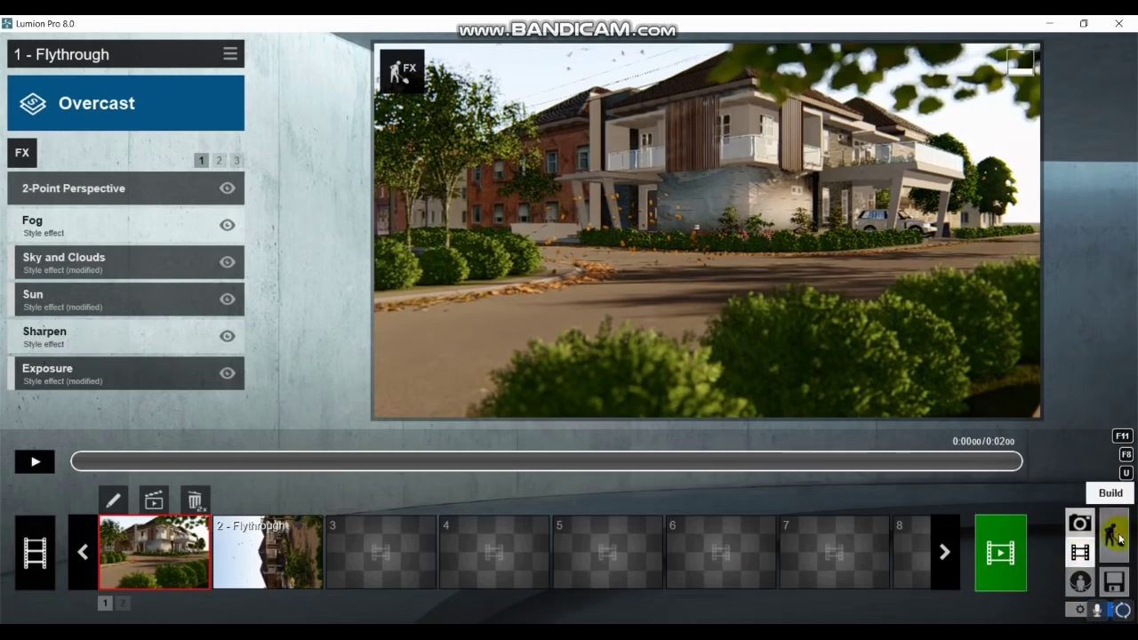
pyautogui.click(1120, 539)
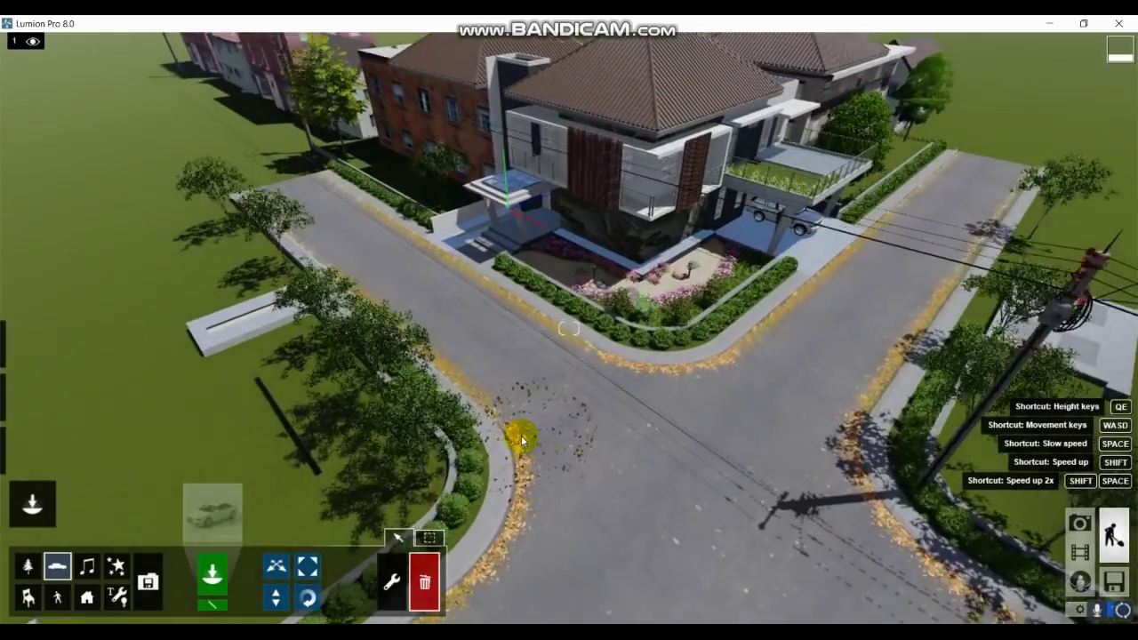
# Place the Car_HD_007 sedan on the street, turned to face up the street
pyautogui.click(212, 511)
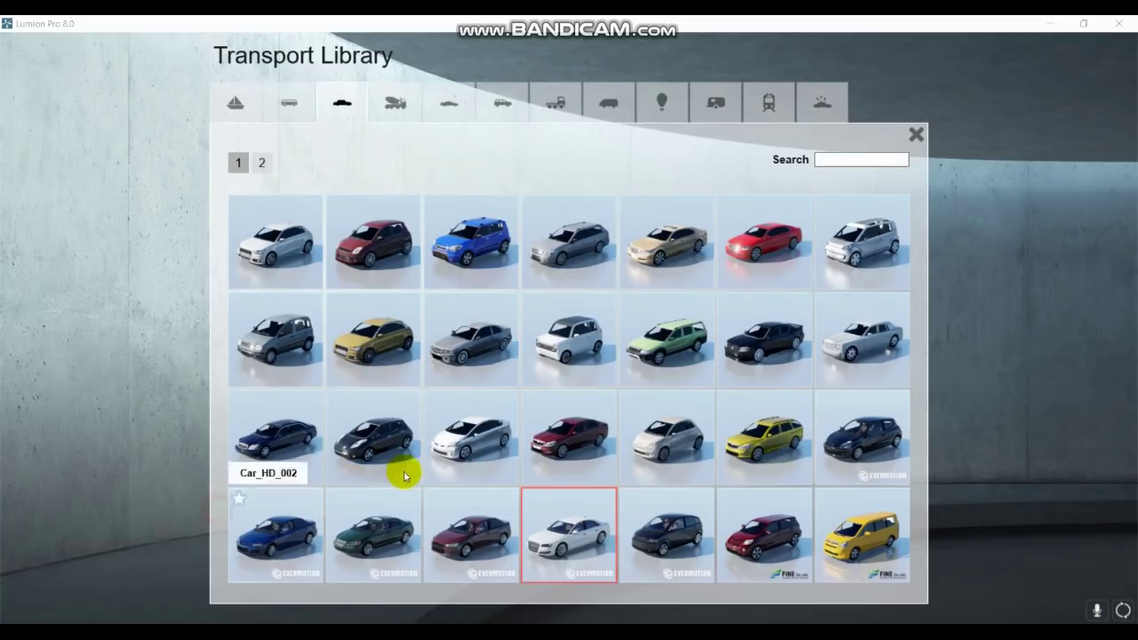
pyautogui.click(583, 556)
pyautogui.click(423, 420)
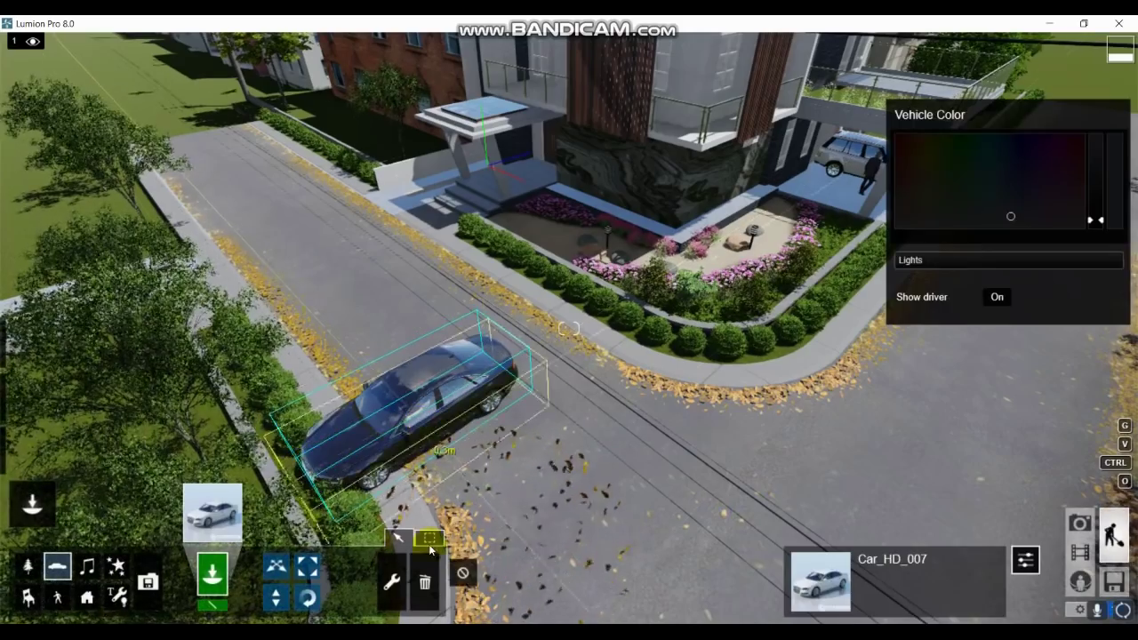
pyautogui.click(309, 596)
pyautogui.moveTo(418, 413); pyautogui.dragTo(363, 330)
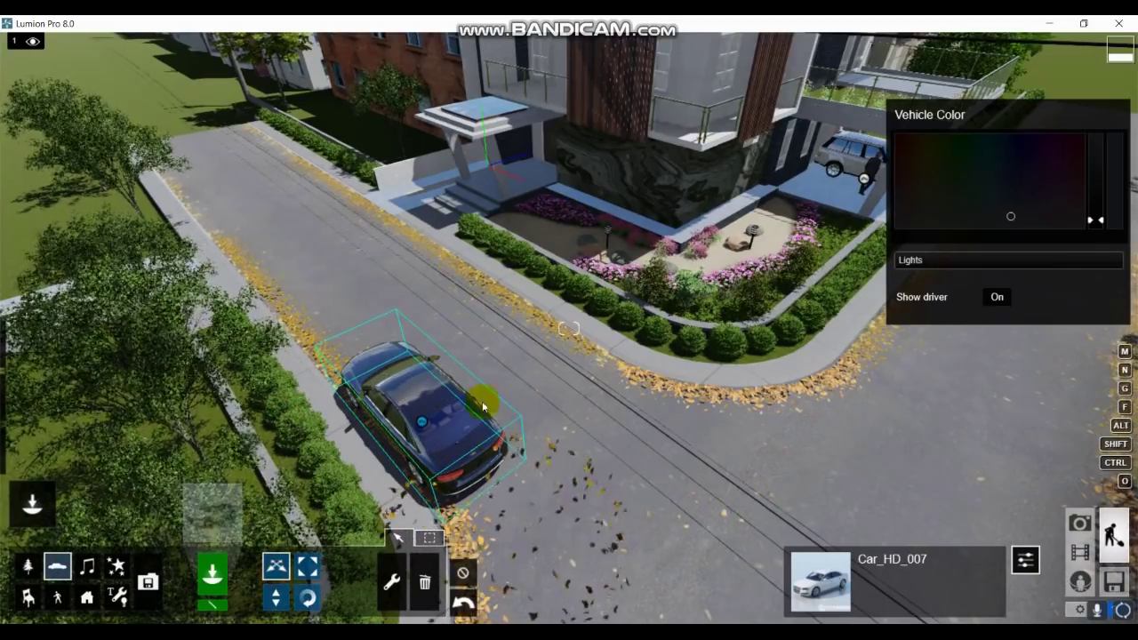
pyautogui.moveTo(423, 421); pyautogui.dragTo(440, 423)
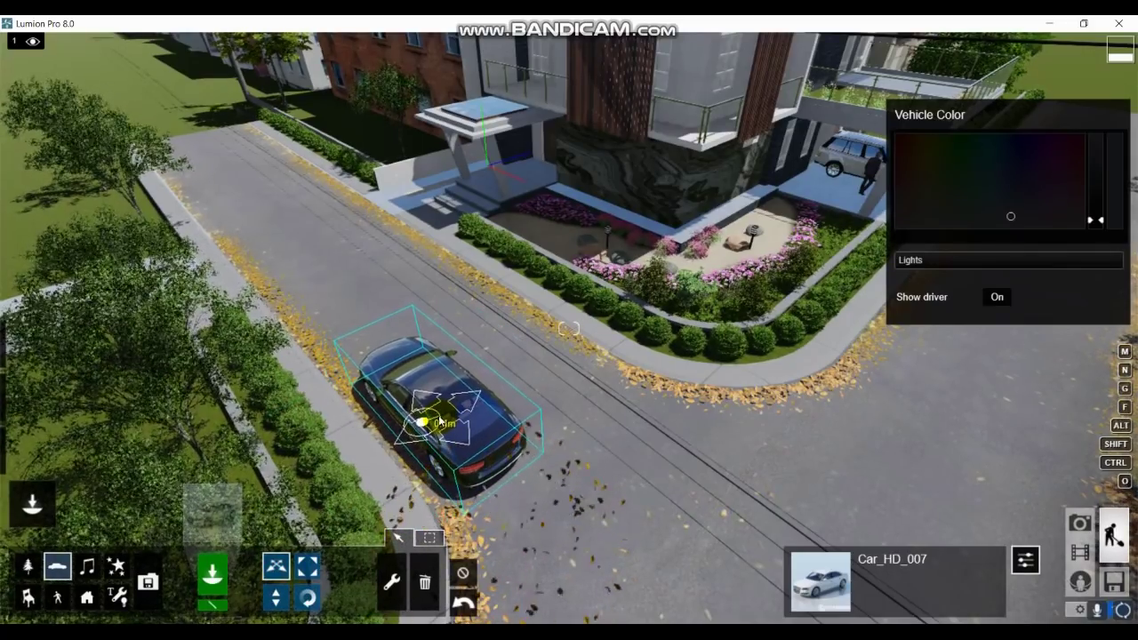
# Add the white SportsCar_HD_003 beside the sedan and the SportsCar_HD_001 convertible across the intersection
pyautogui.click(214, 514)
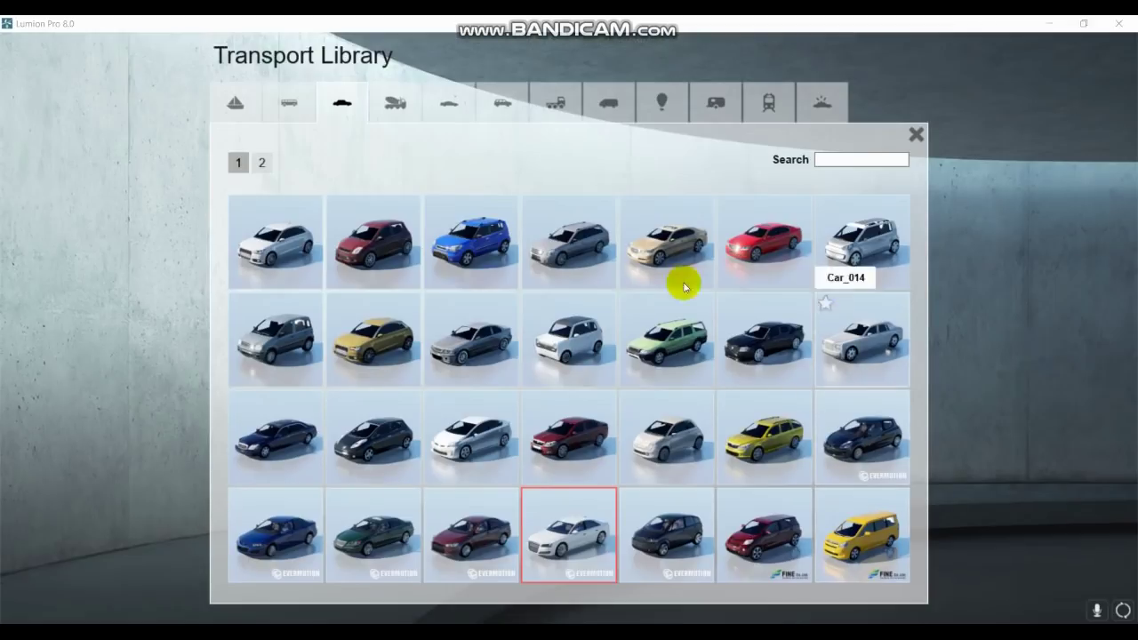
pyautogui.click(449, 107)
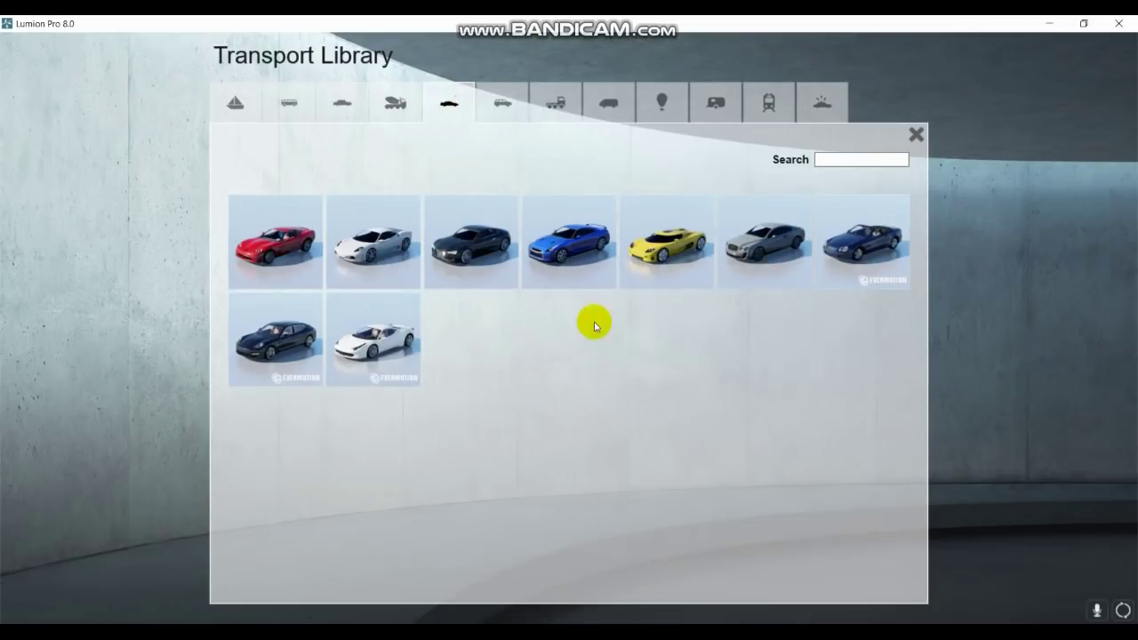
pyautogui.click(374, 342)
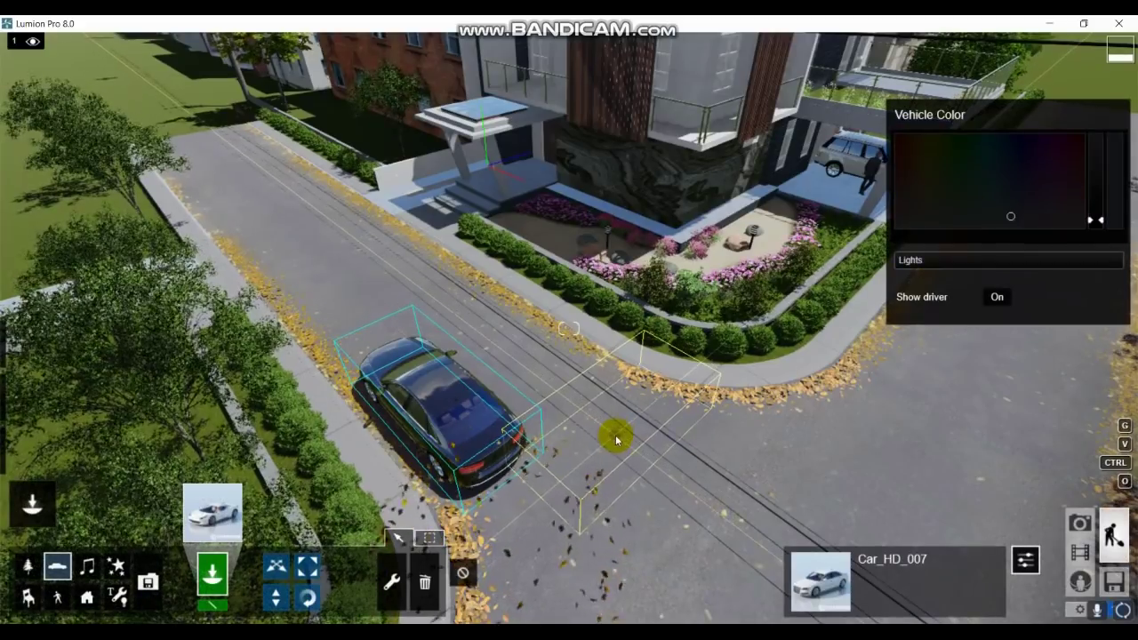
pyautogui.click(616, 439)
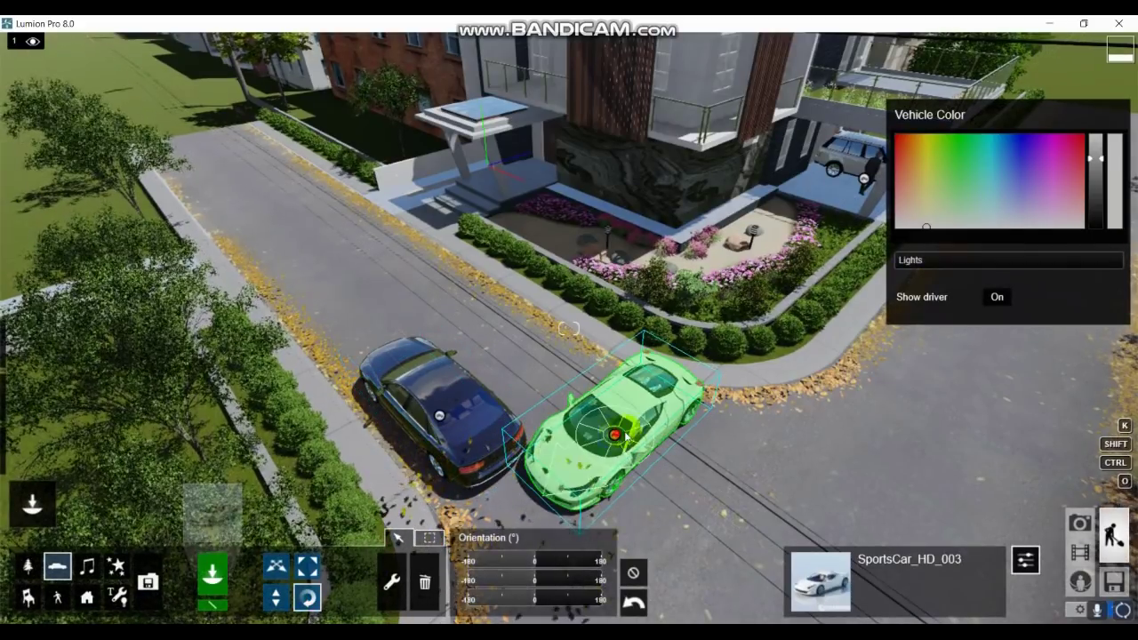
pyautogui.moveTo(627, 436); pyautogui.dragTo(681, 487)
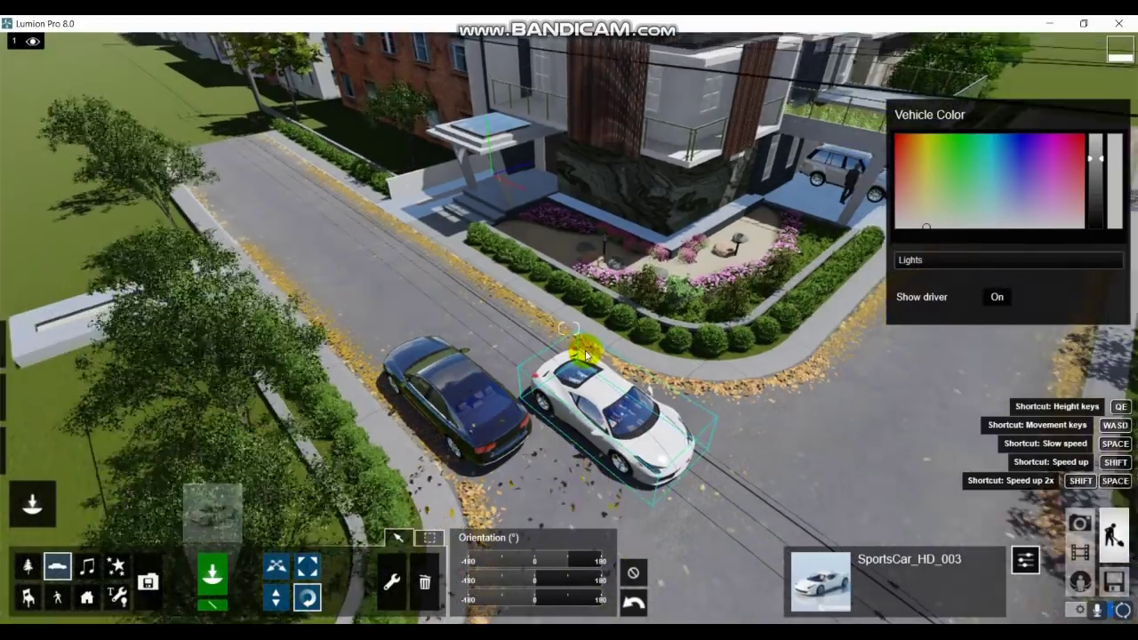
pyautogui.click(212, 513)
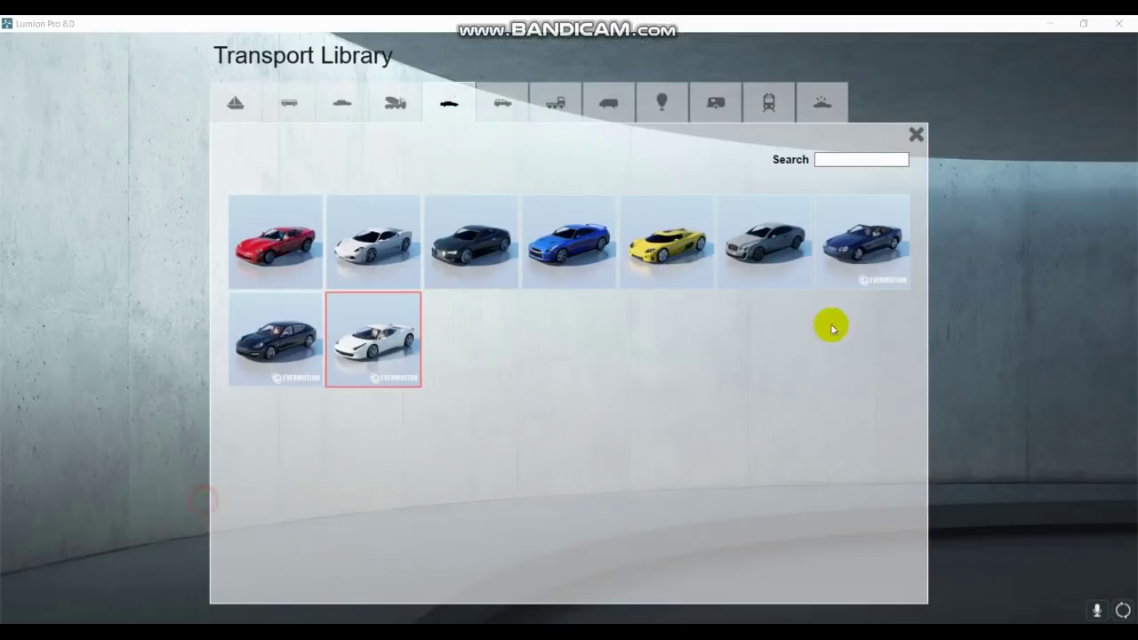
pyautogui.click(850, 255)
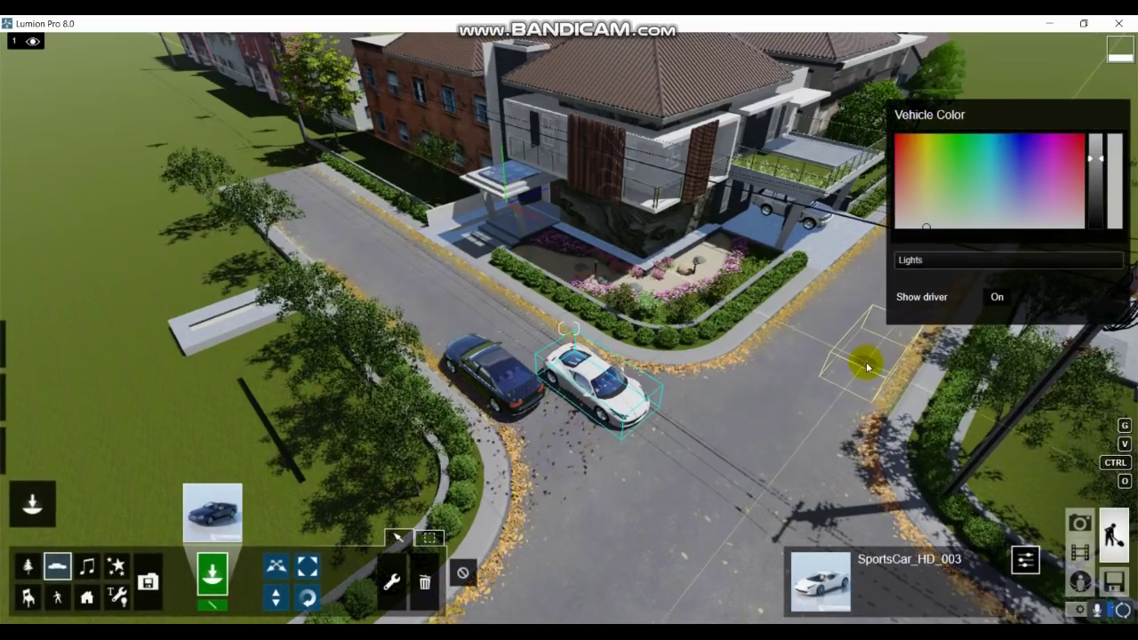
pyautogui.click(867, 365)
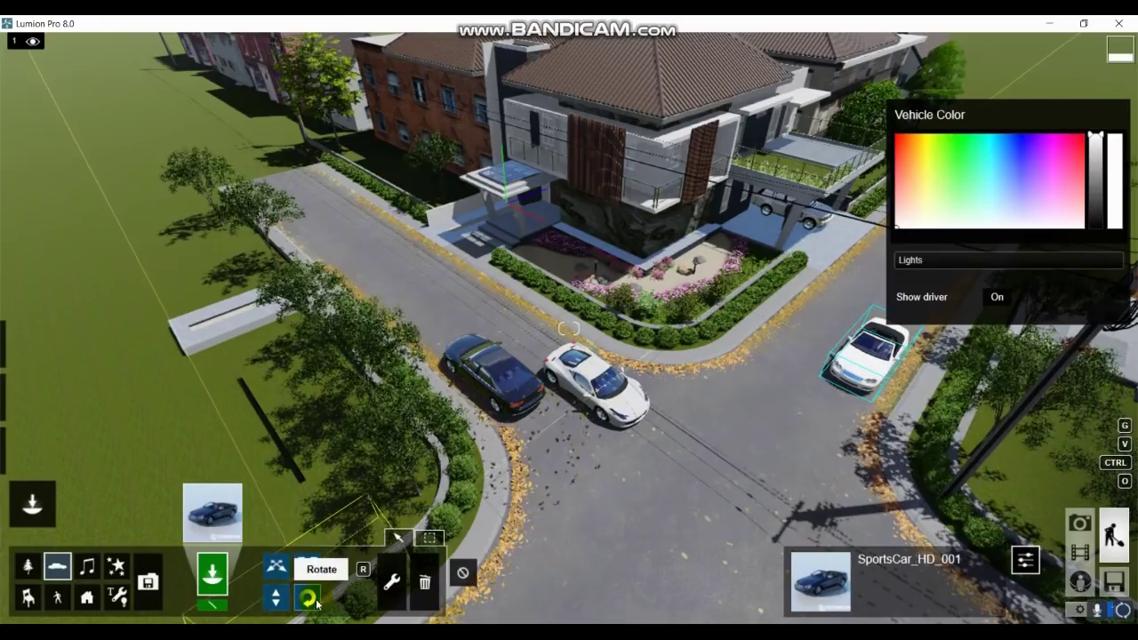
# Add a Mass Move effect to the movie clip and open its path editor
pyautogui.click(1079, 553)
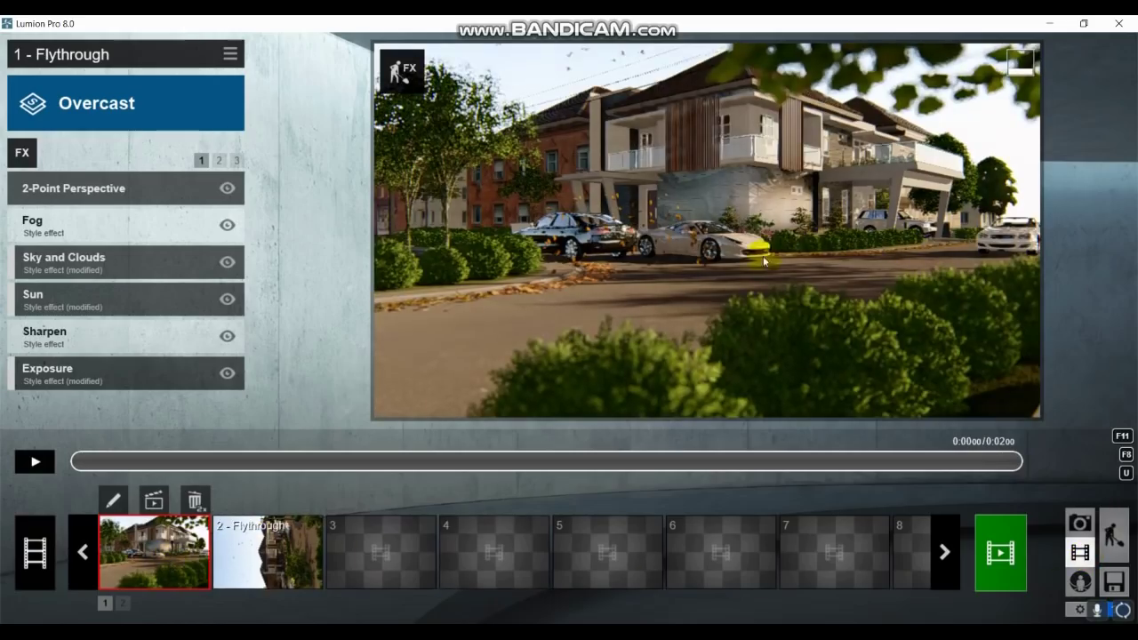
pyautogui.click(22, 152)
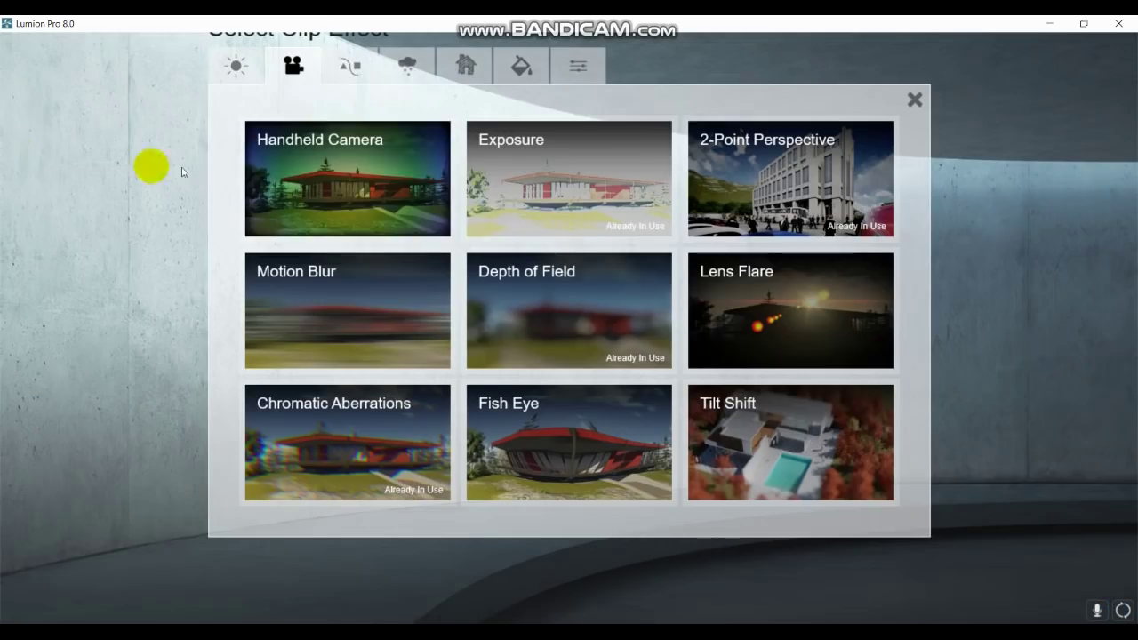
pyautogui.click(349, 68)
pyautogui.click(348, 160)
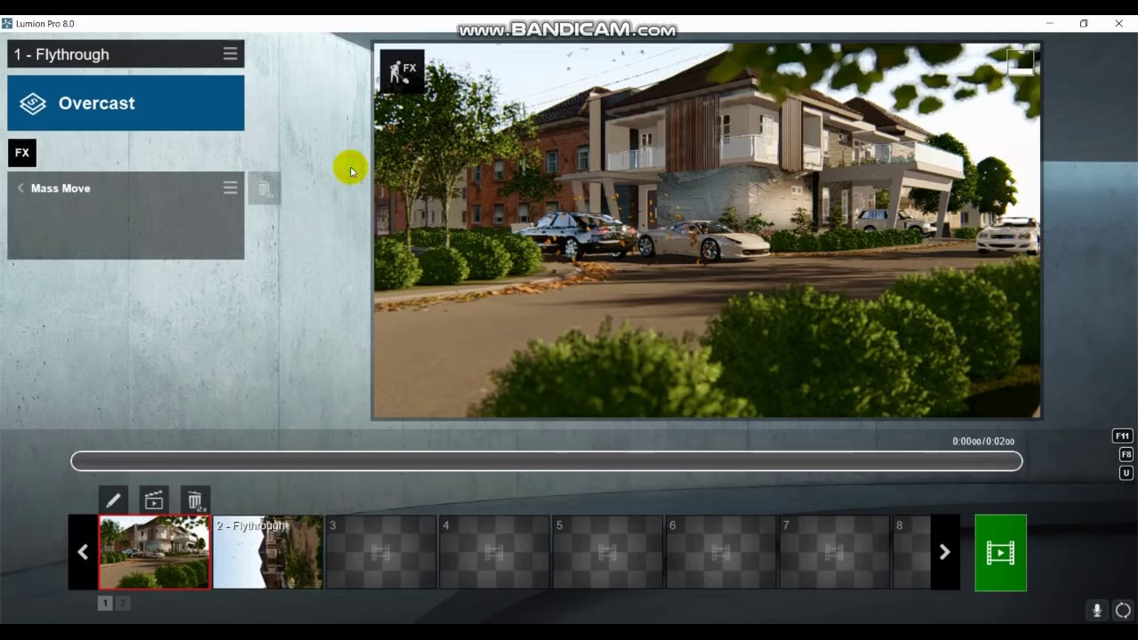
pyautogui.click(42, 233)
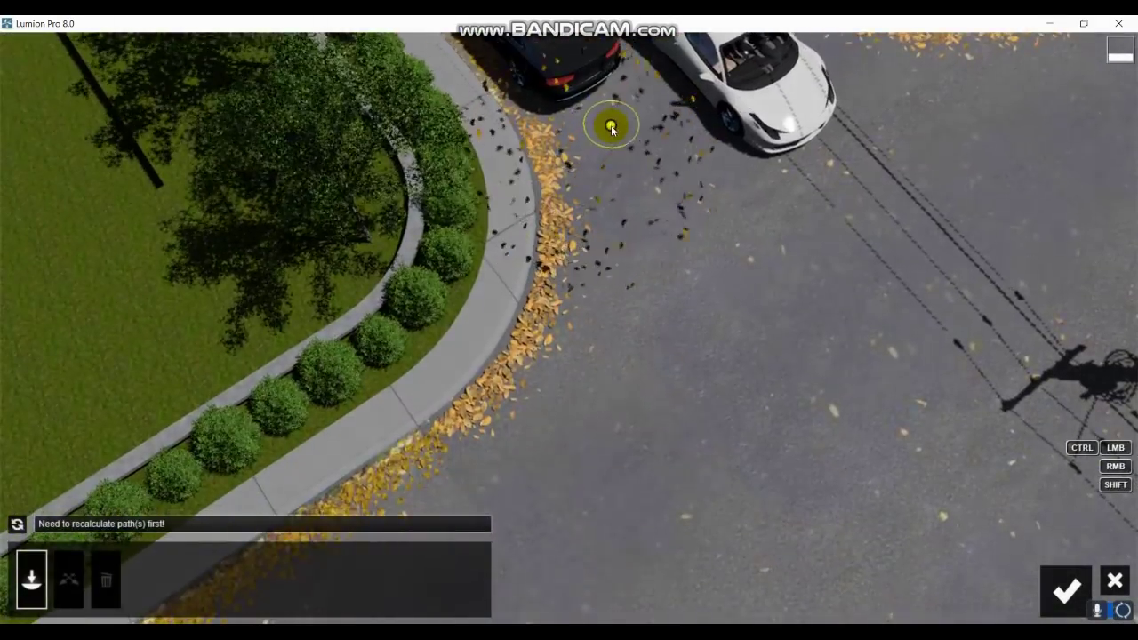
# Draw a 2.45 m wide path up the street from the sedan at 53.42 km/h and preview it
pyautogui.click(610, 125)
pyautogui.scroll(-3, 525, 49)
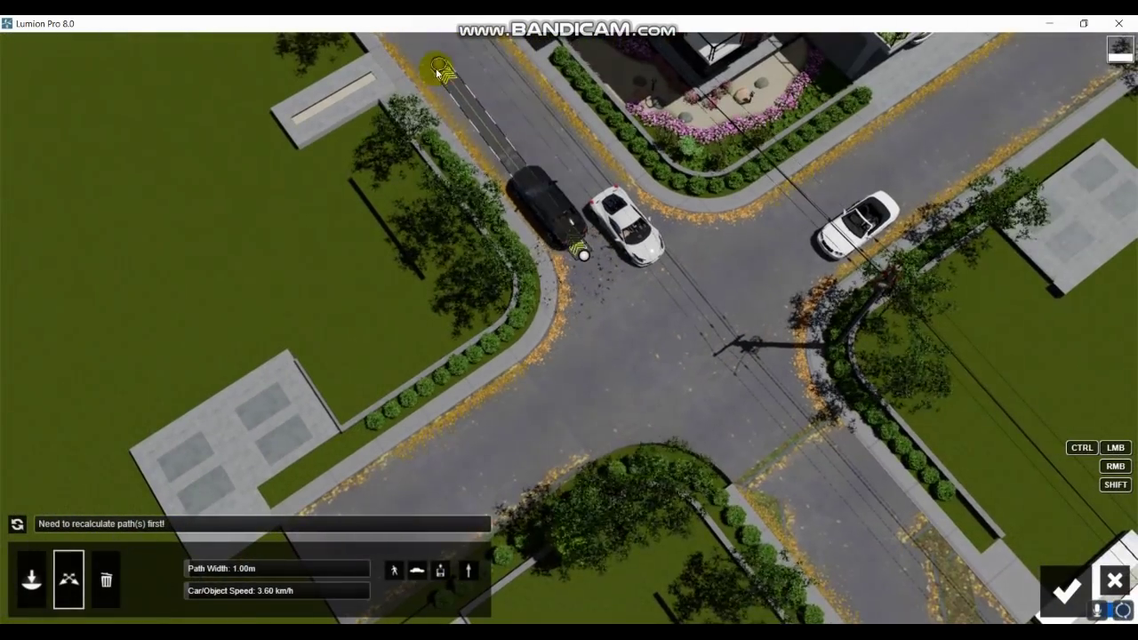
pyautogui.click(420, 52)
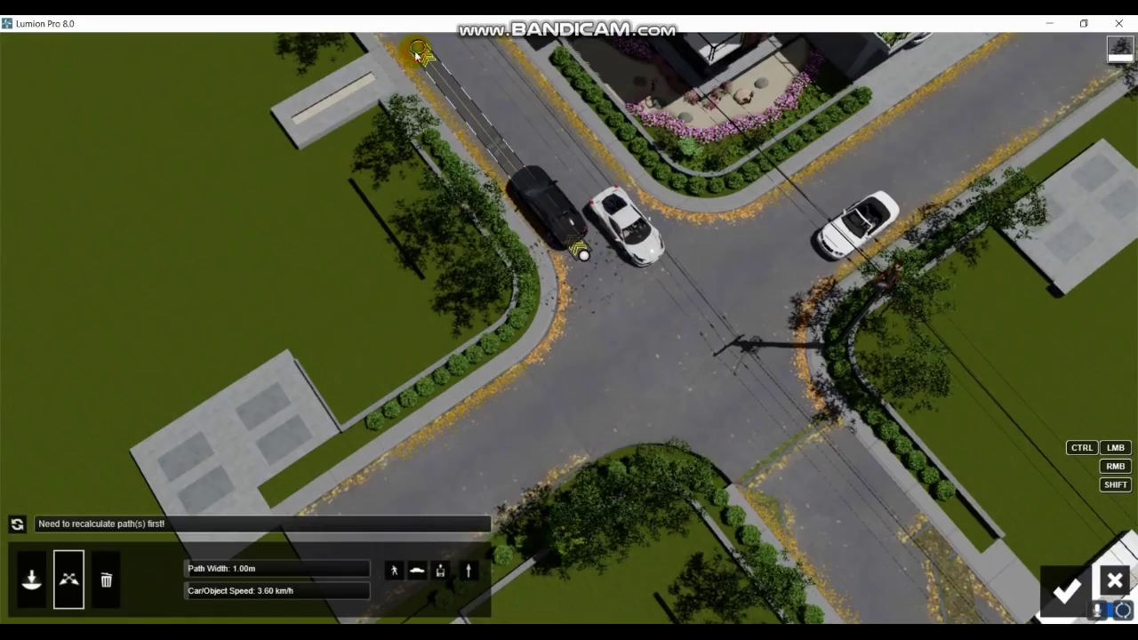
pyautogui.moveTo(203, 569); pyautogui.dragTo(207, 574)
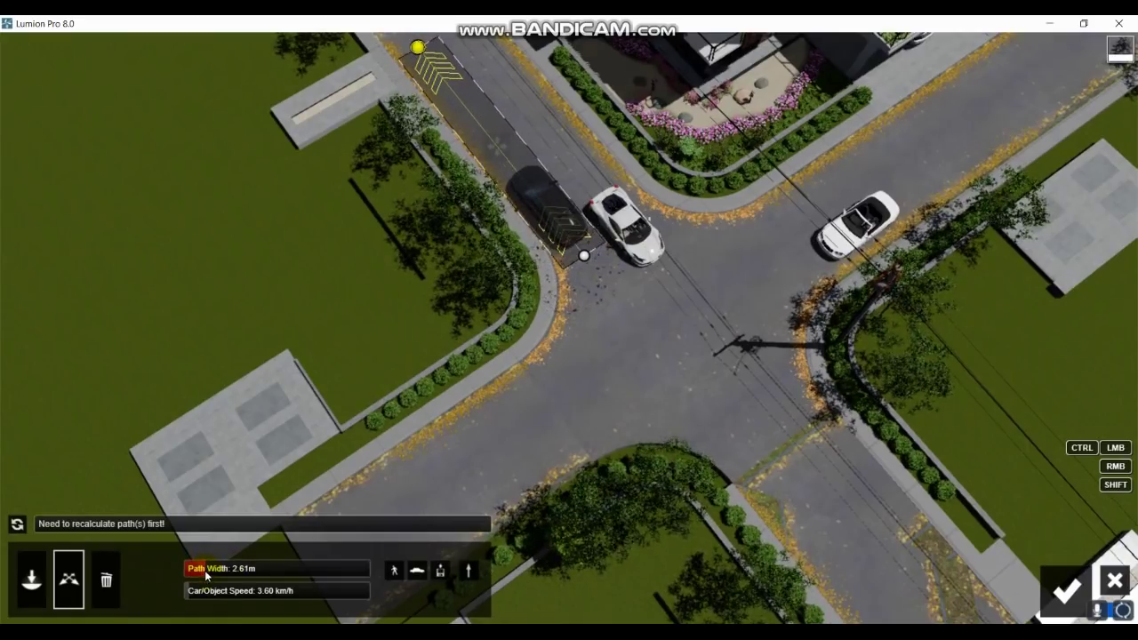
pyautogui.moveTo(205, 572); pyautogui.dragTo(256, 594)
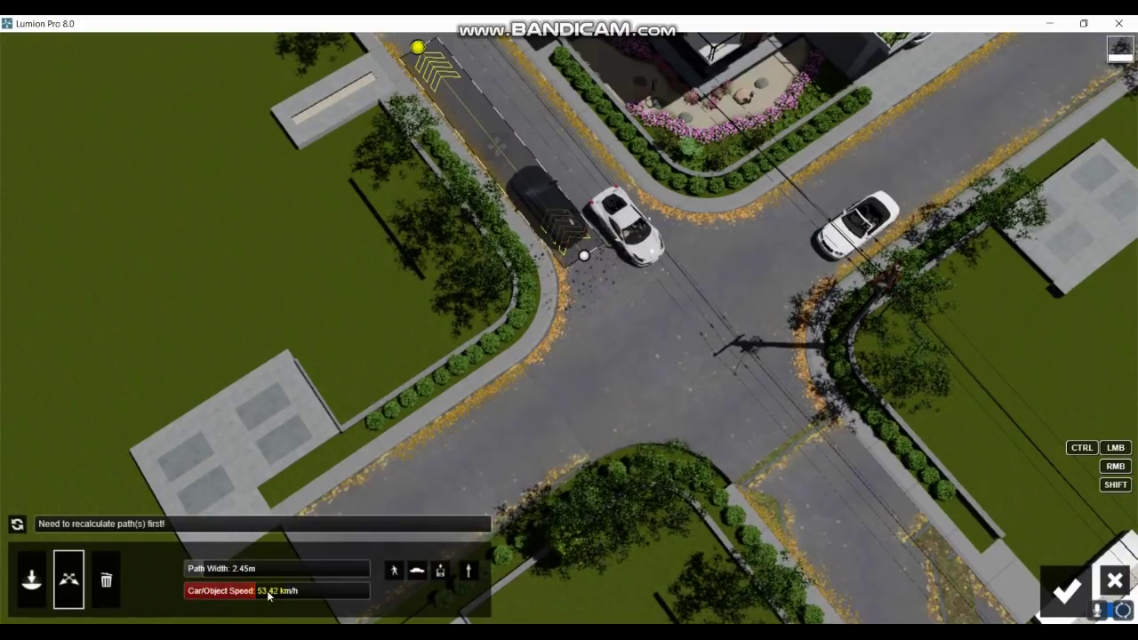
pyautogui.moveTo(255, 594); pyautogui.dragTo(258, 594)
pyautogui.click(17, 524)
pyautogui.click(17, 523)
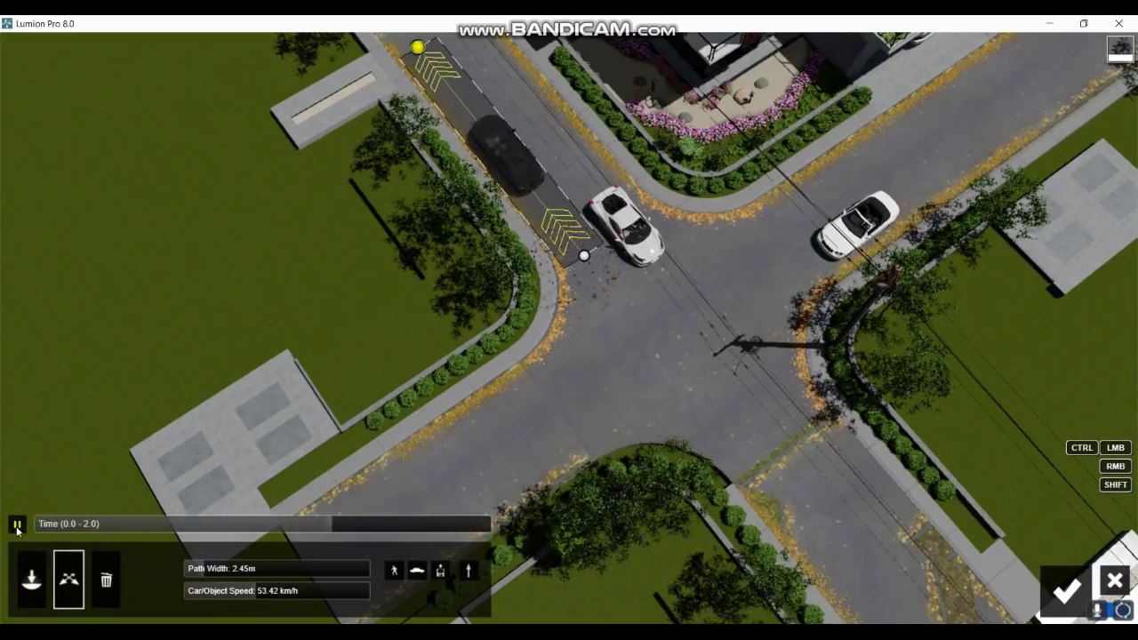
pyautogui.click(43, 596)
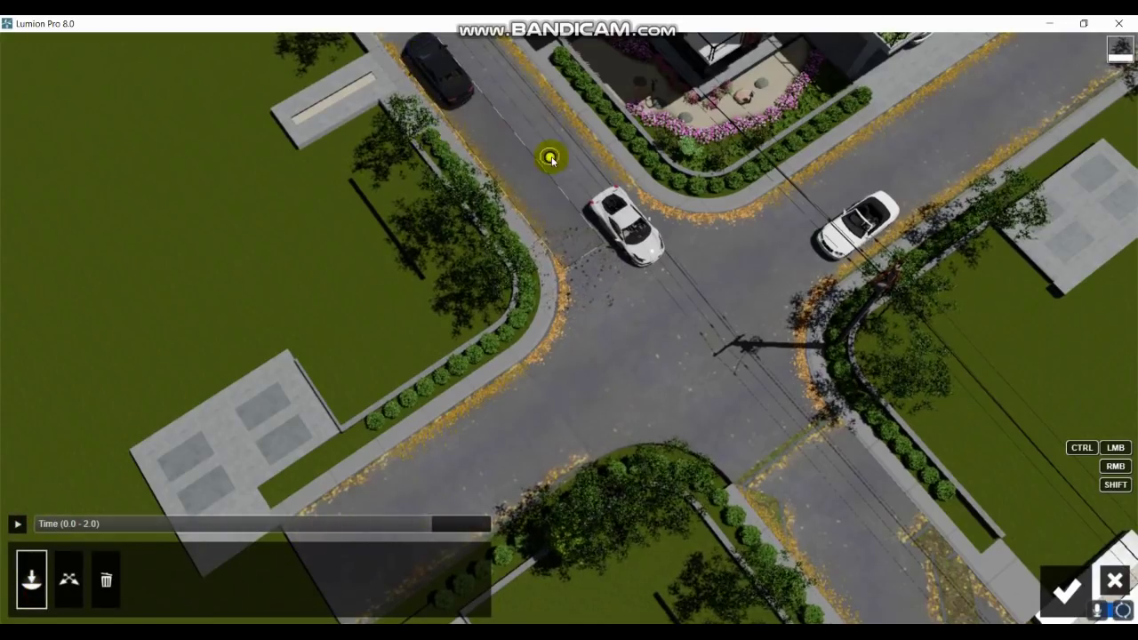
# Draw a path for the white sports car, set its width and speed, and preview both cars
pyautogui.moveTo(585, 187); pyautogui.dragTo(820, 459)
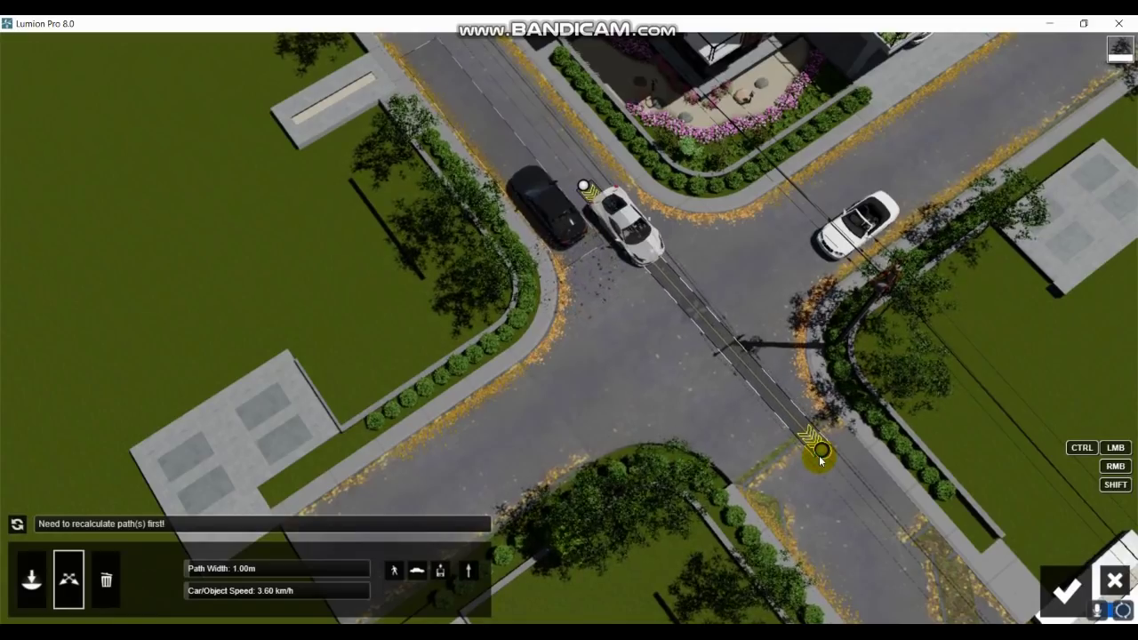
pyautogui.moveTo(196, 594)
pyautogui.mouseDown()
pyautogui.moveTo(223, 594)
pyautogui.moveTo(204, 593)
pyautogui.moveTo(214, 574)
pyautogui.moveTo(202, 575)
pyautogui.moveTo(305, 597)
pyautogui.moveTo(339, 590)
pyautogui.mouseUp()
pyautogui.click(17, 524)
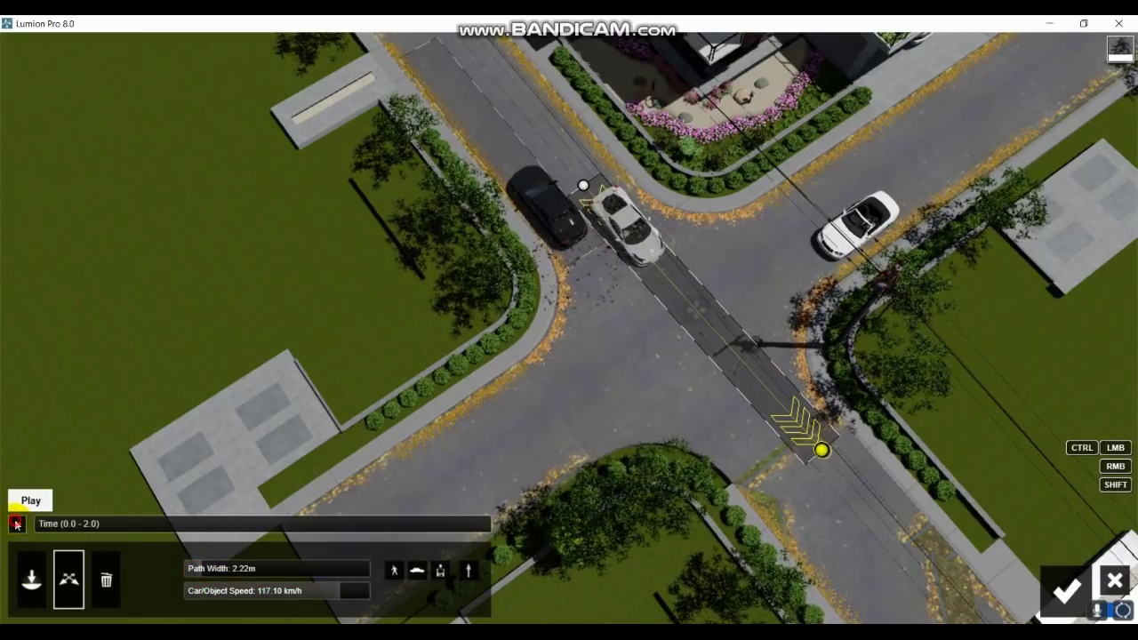
pyautogui.click(17, 523)
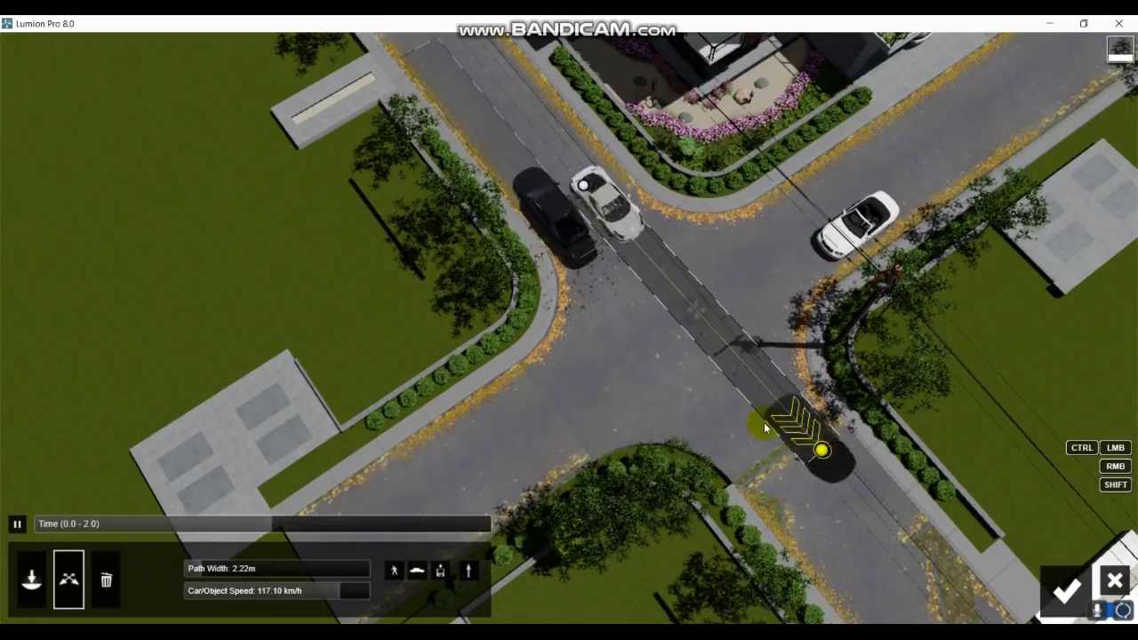
pyautogui.click(31, 578)
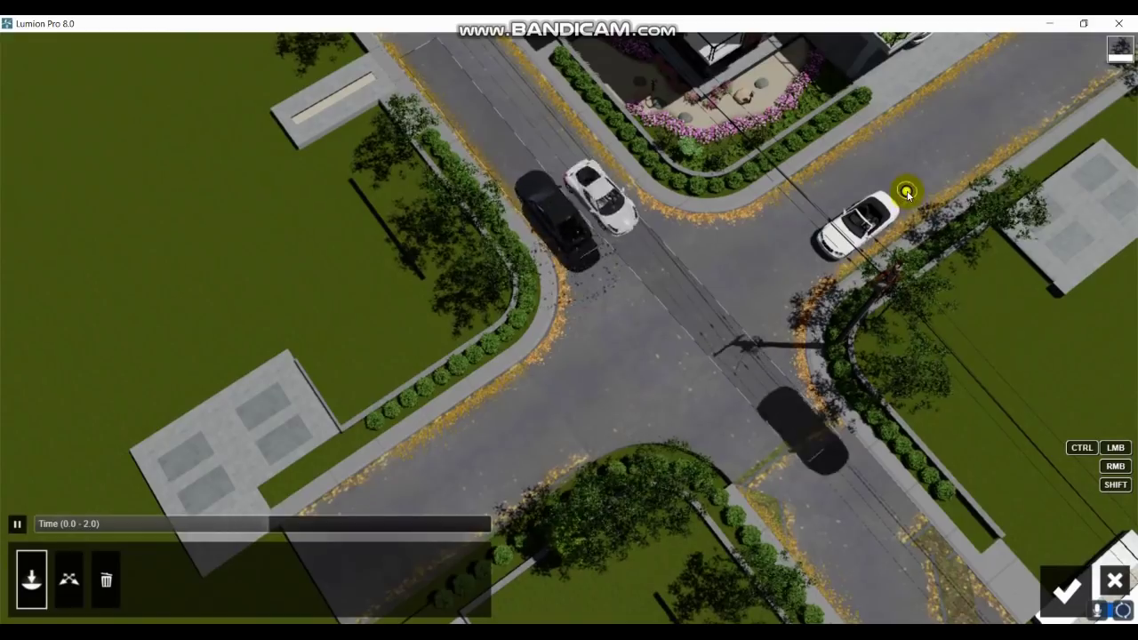
# Draw a path for the convertible, widen it to about 2.5 m and recalculate
pyautogui.moveTo(908, 195)
pyautogui.mouseDown()
pyautogui.moveTo(570, 418)
pyautogui.moveTo(579, 429)
pyautogui.mouseUp()
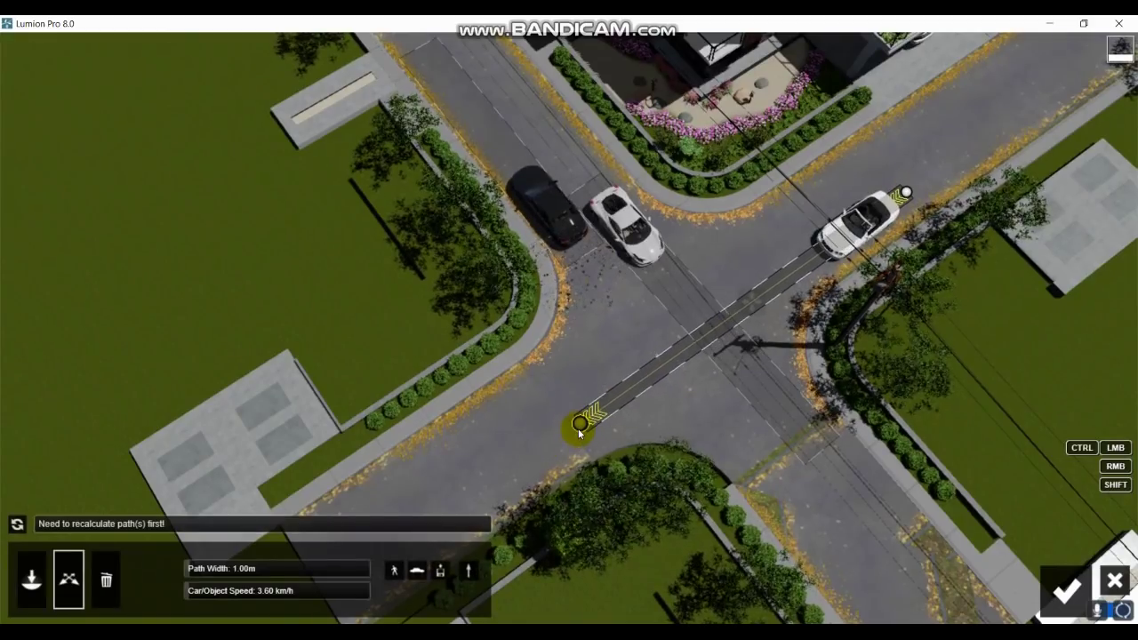
pyautogui.moveTo(192, 573); pyautogui.dragTo(205, 573)
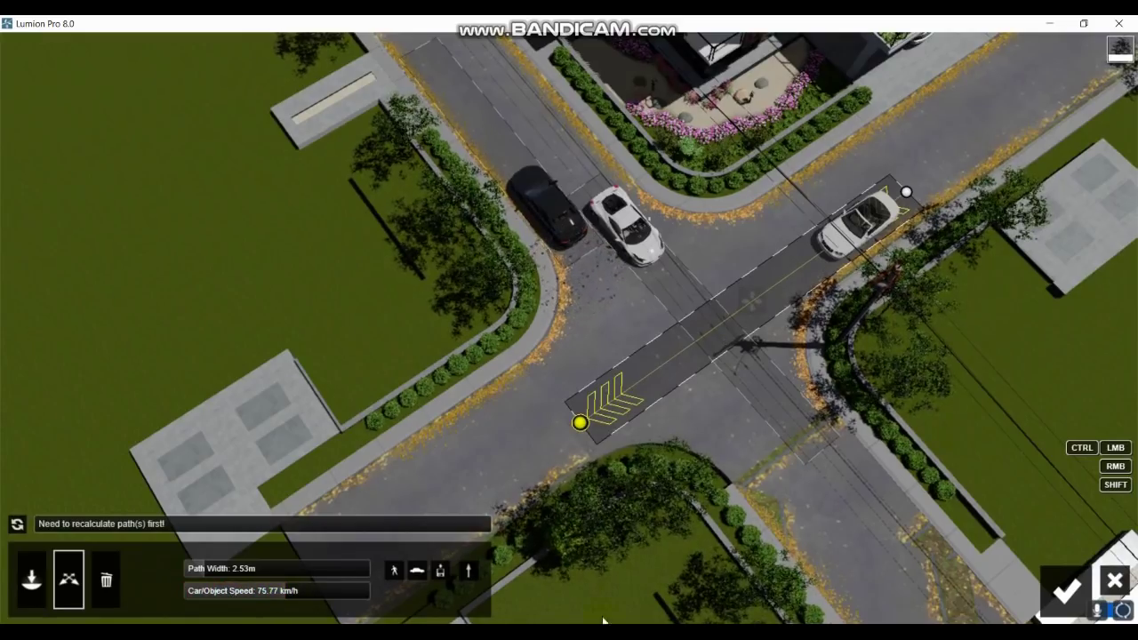
pyautogui.click(17, 524)
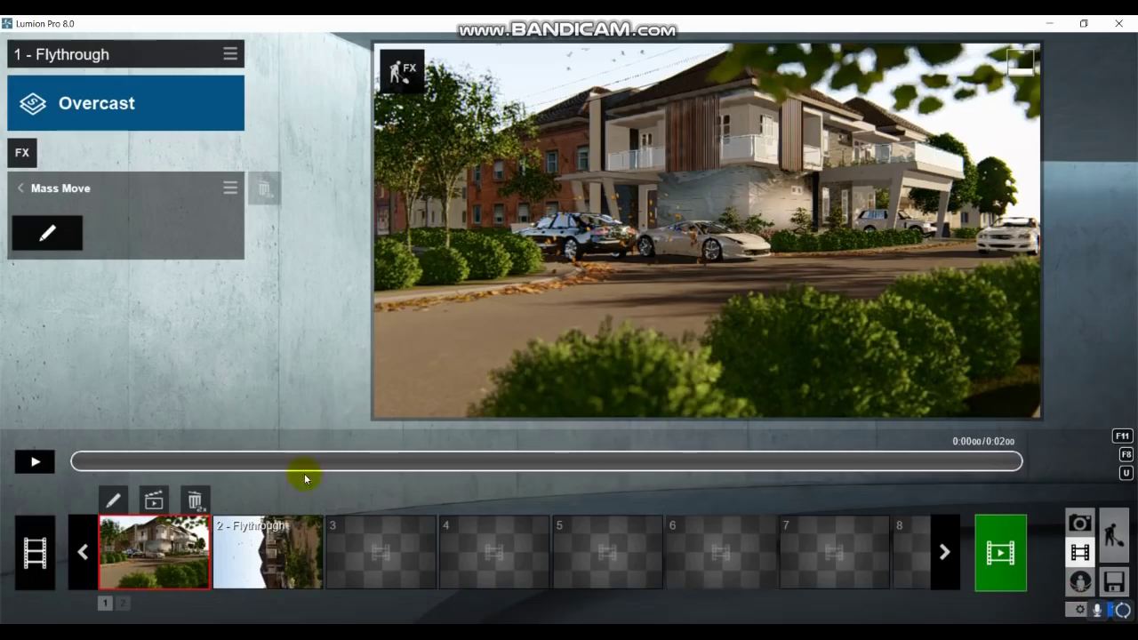
# Add the Motion Blur camera effect to the clip and open the Render Movie screen
pyautogui.click(21, 187)
pyautogui.click(21, 152)
pyautogui.click(298, 69)
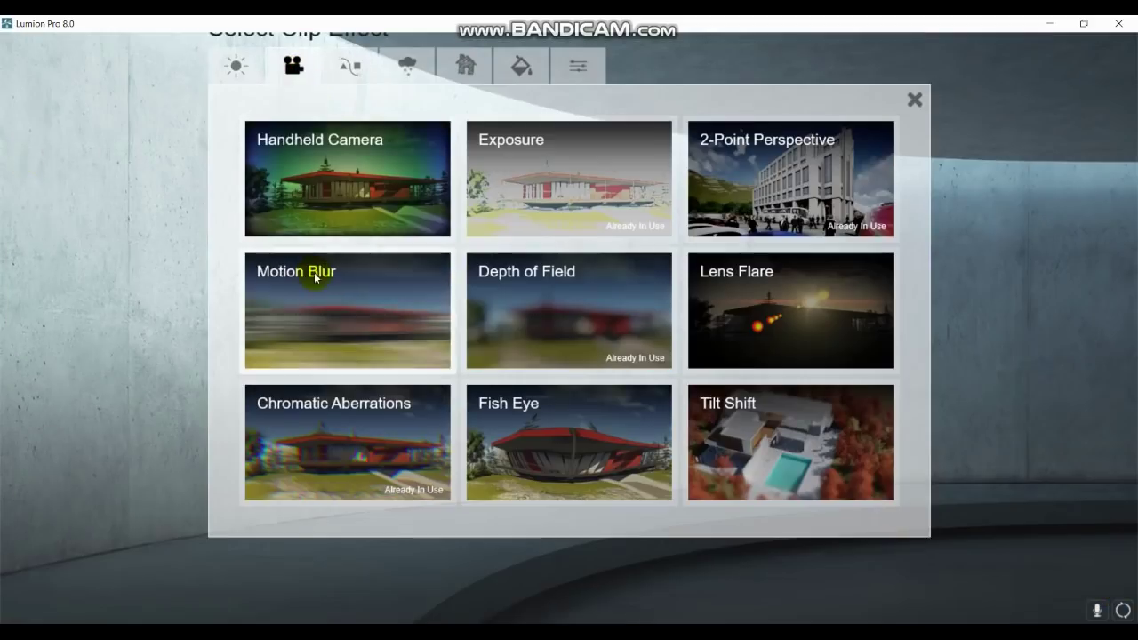
pyautogui.click(315, 277)
pyautogui.moveTo(86, 215)
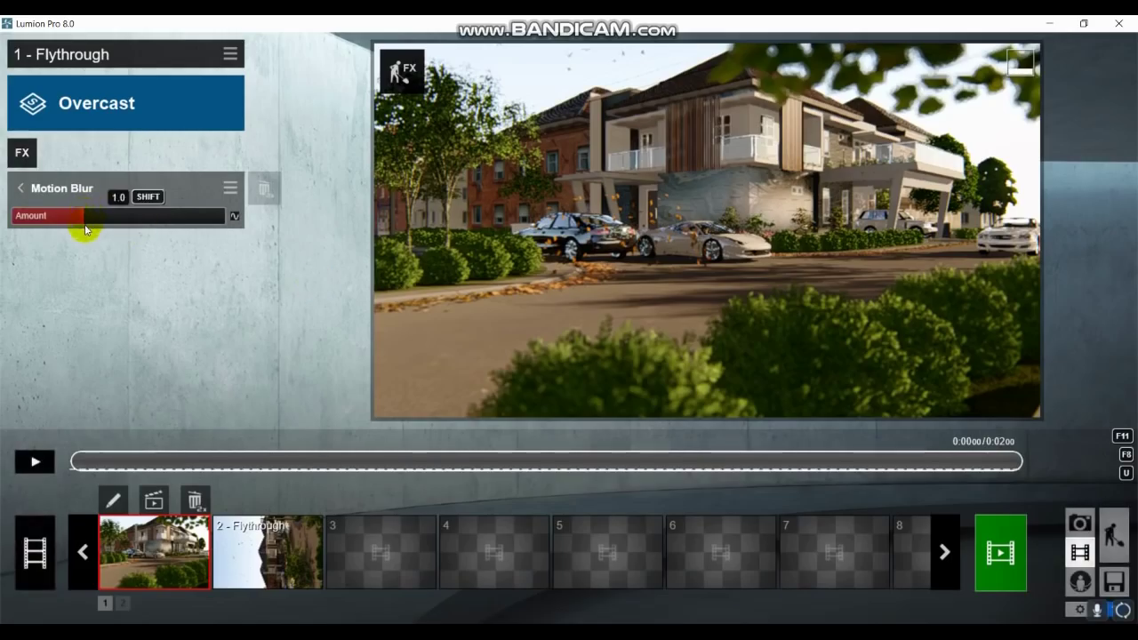
pyautogui.click(1000, 547)
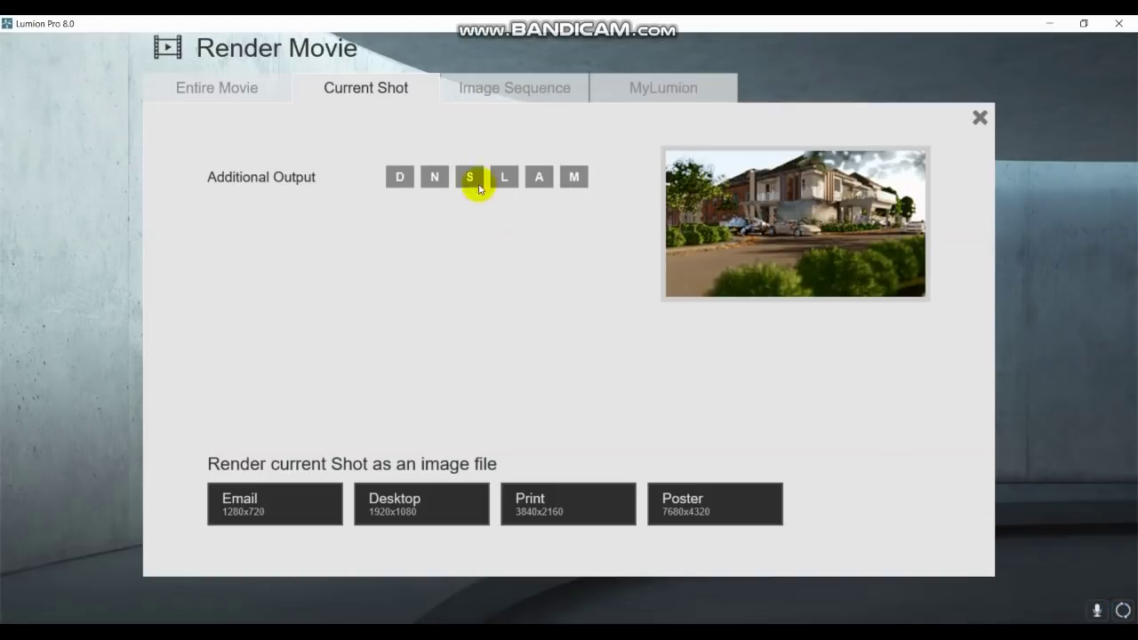
# Render the current shot at 1920x1080 and save it as T4.jpg
pyautogui.click(416, 500)
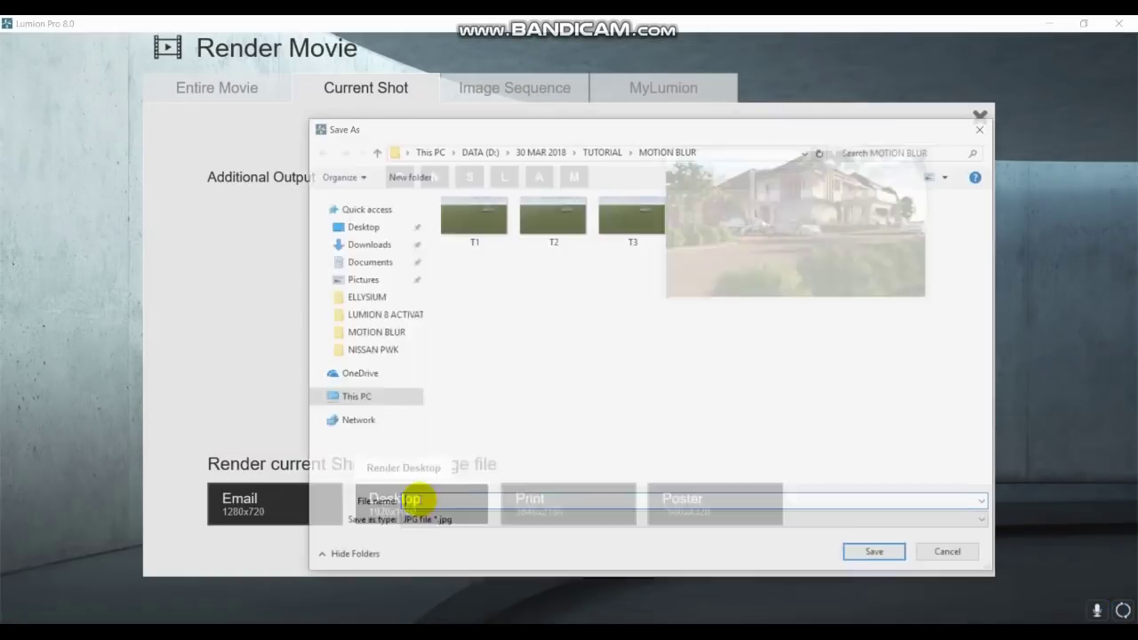
pyautogui.write('T')
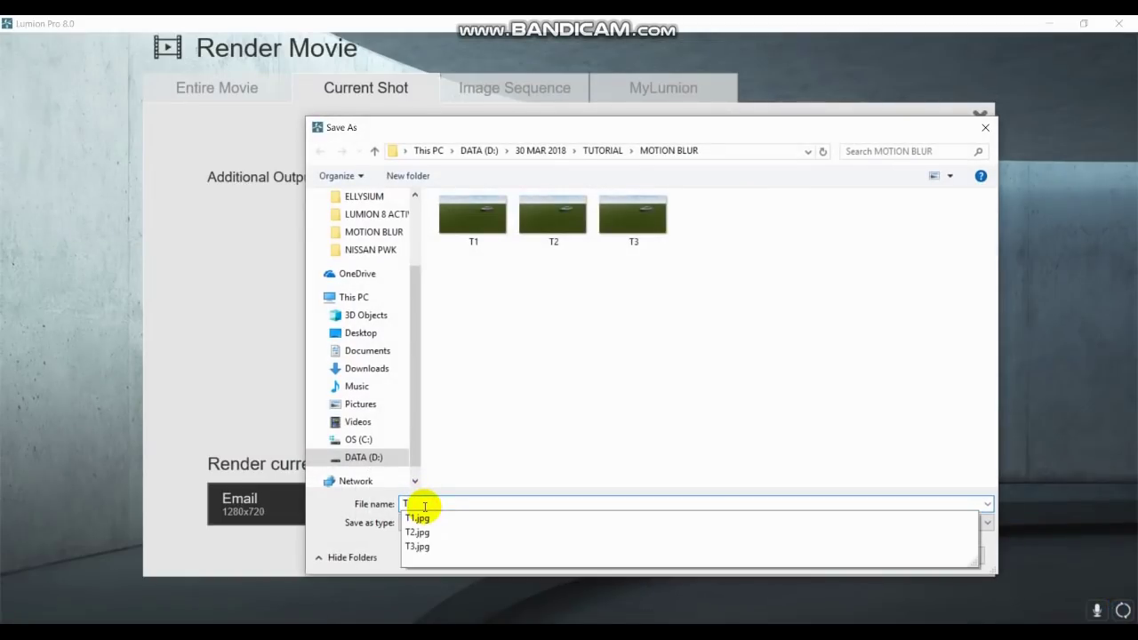
pyautogui.write('4')
pyautogui.click(885, 555)
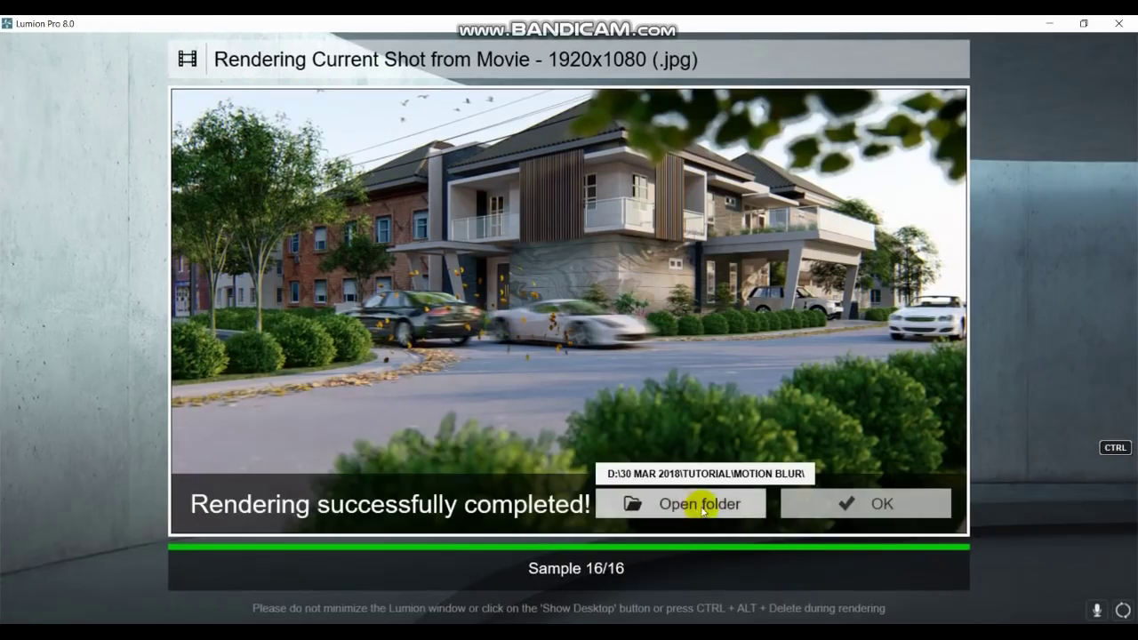
# View T4.jpg from its folder in Photos, then close Photos and return to Lumion
pyautogui.click(716, 503)
pyautogui.doubleClick(573, 101)
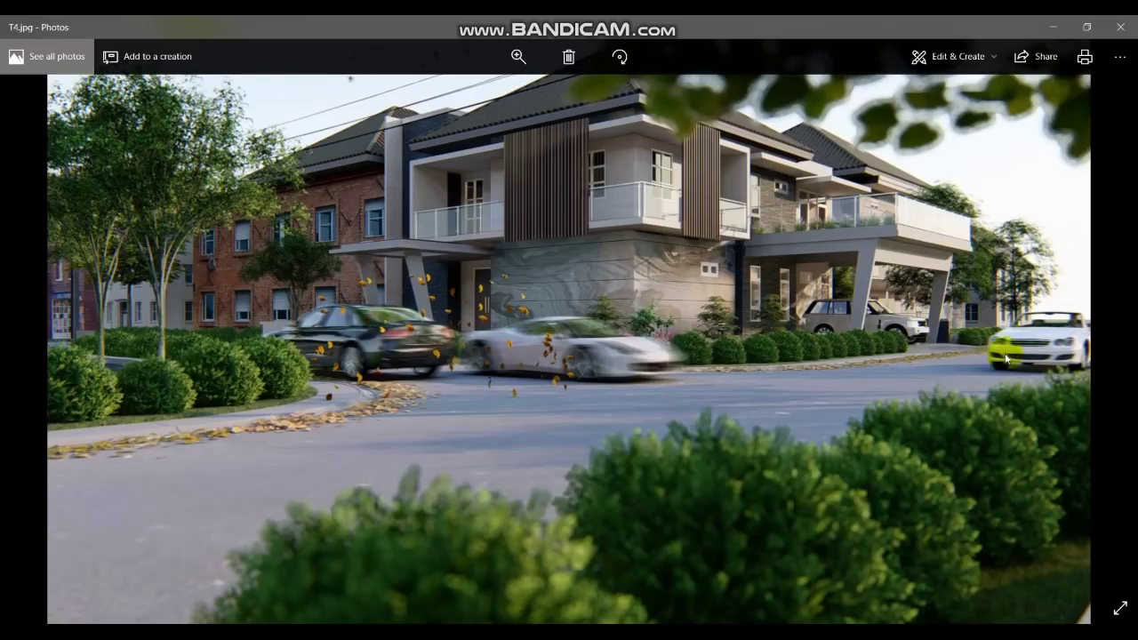
pyautogui.click(1118, 26)
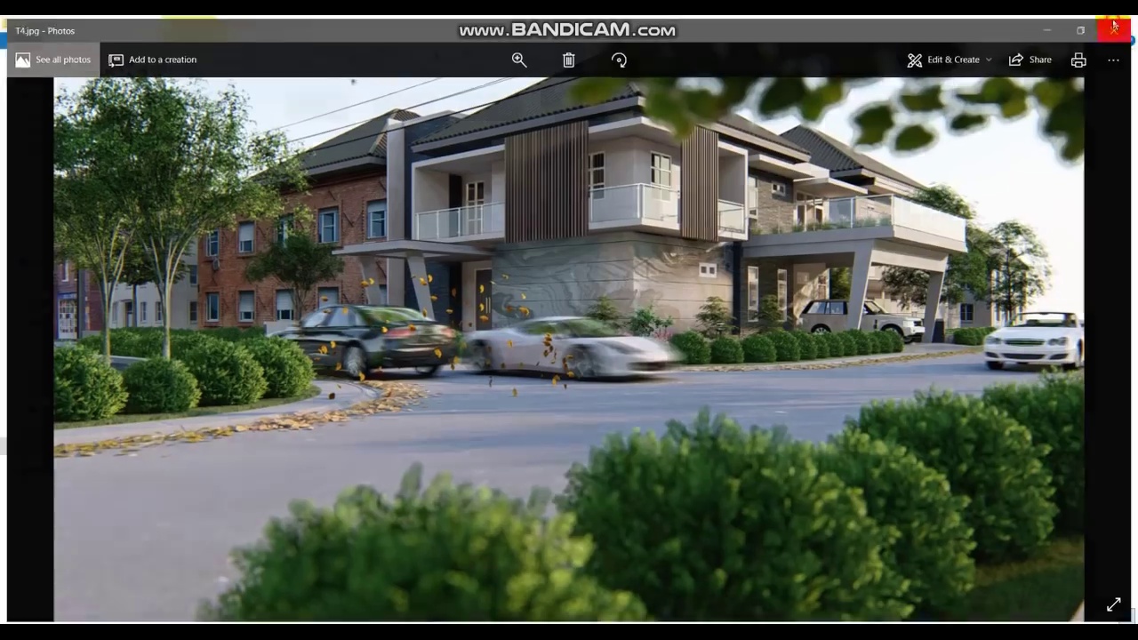
pyautogui.click(438, 618)
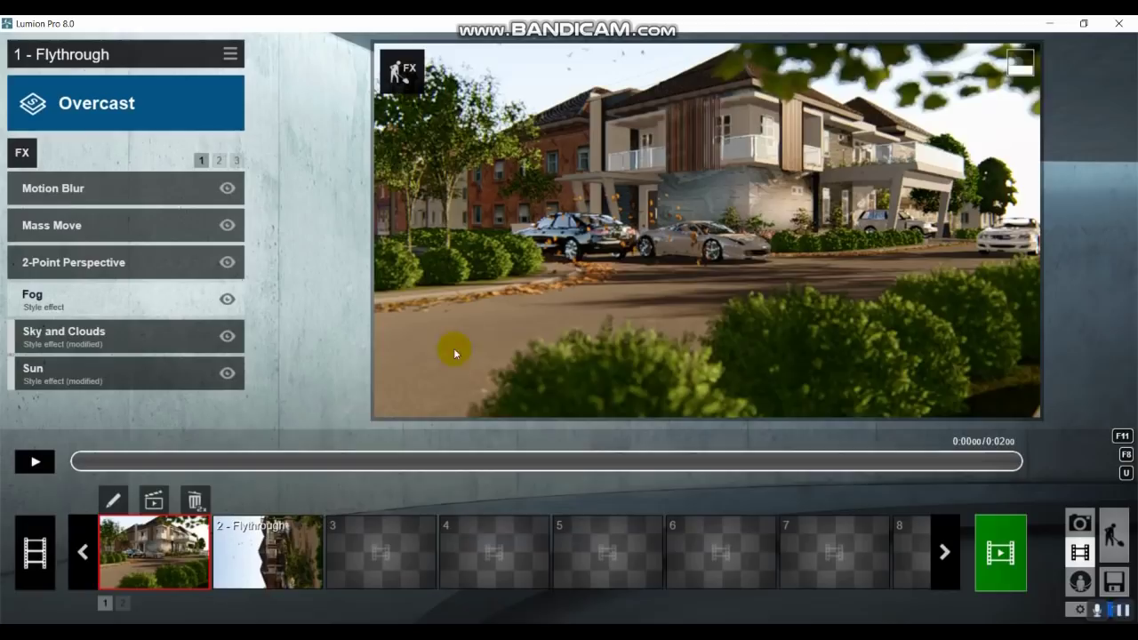
# Re-render the current shot at 1920x1080 as T4, overwriting the existing T4.jpg
pyautogui.click(48, 194)
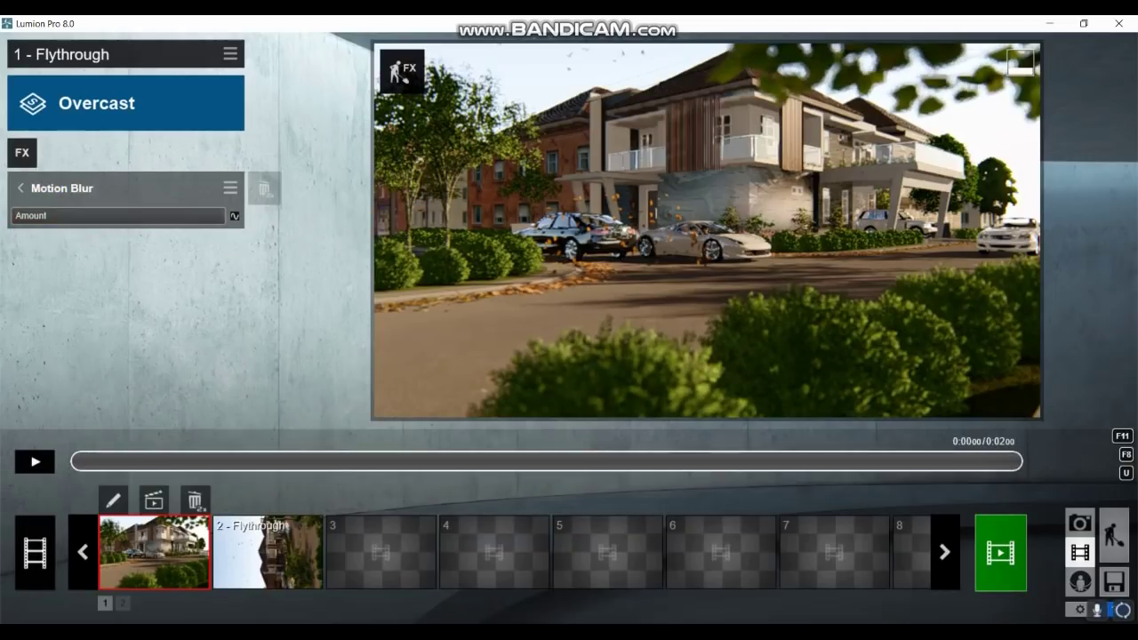
pyautogui.click(996, 553)
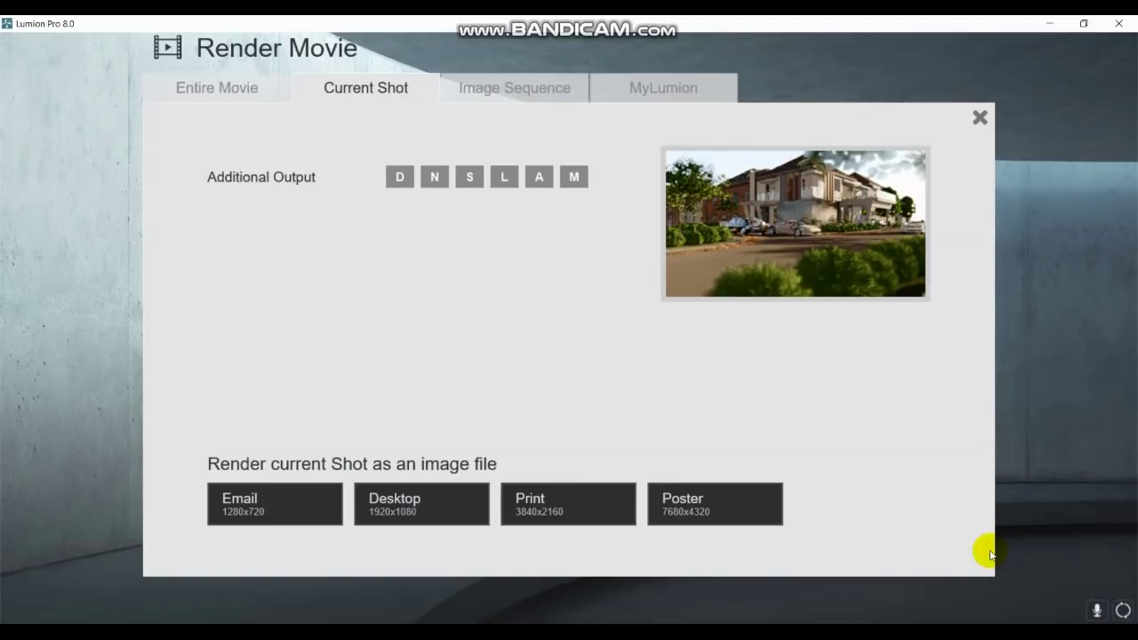
pyautogui.click(429, 511)
pyautogui.write('T4')
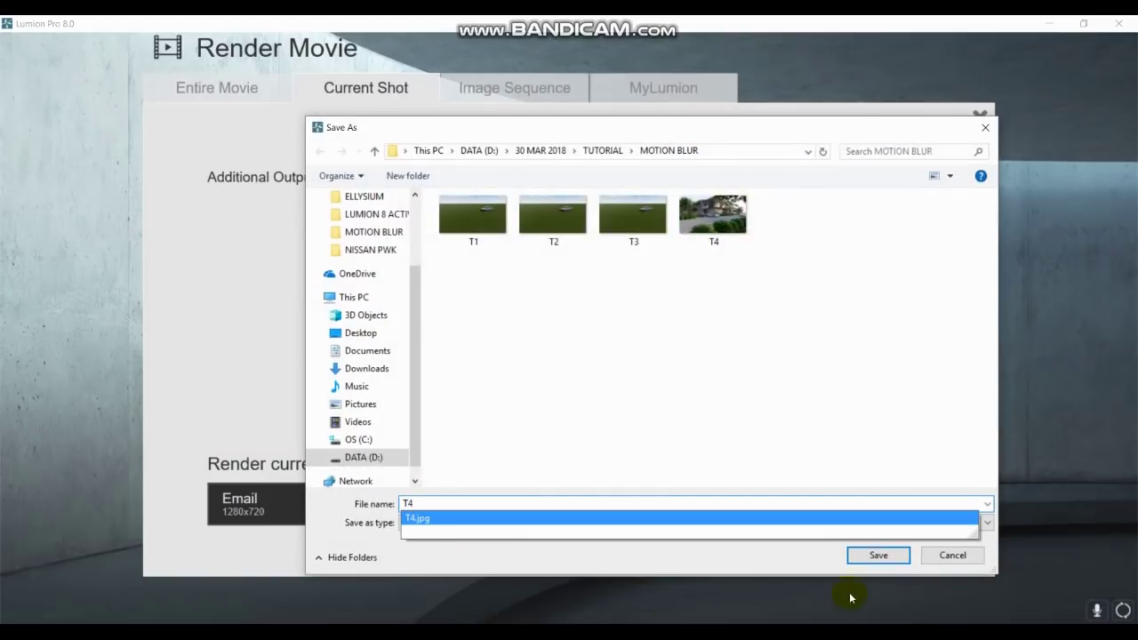
pyautogui.click(871, 555)
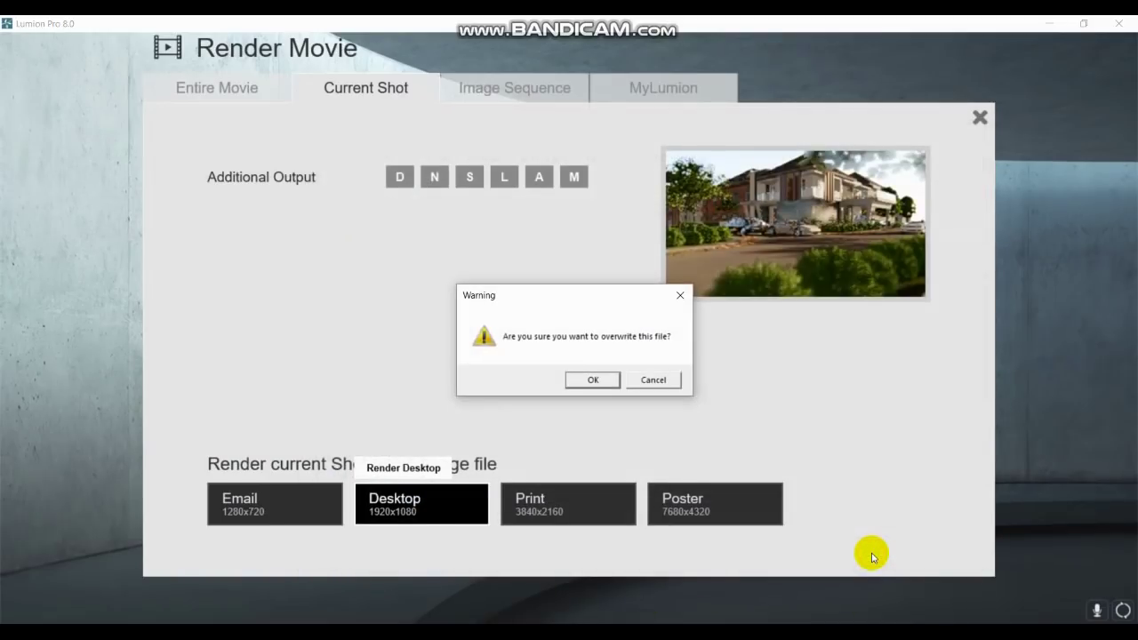
pyautogui.click(602, 380)
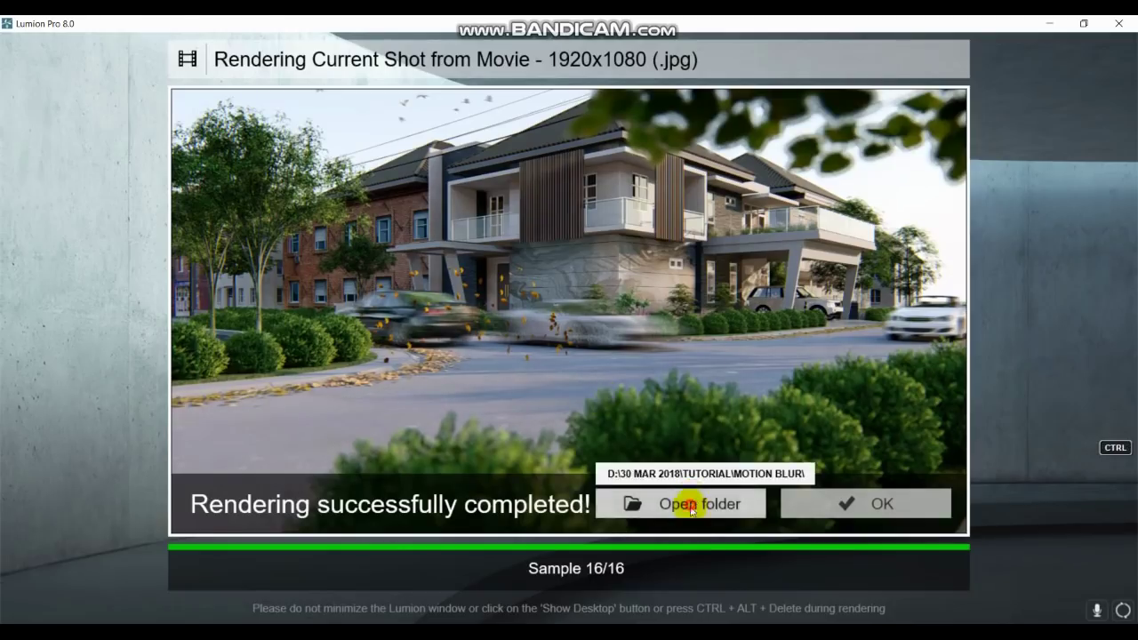
# Check the more strongly blurred T4.jpg in Photos, then close it
pyautogui.click(691, 509)
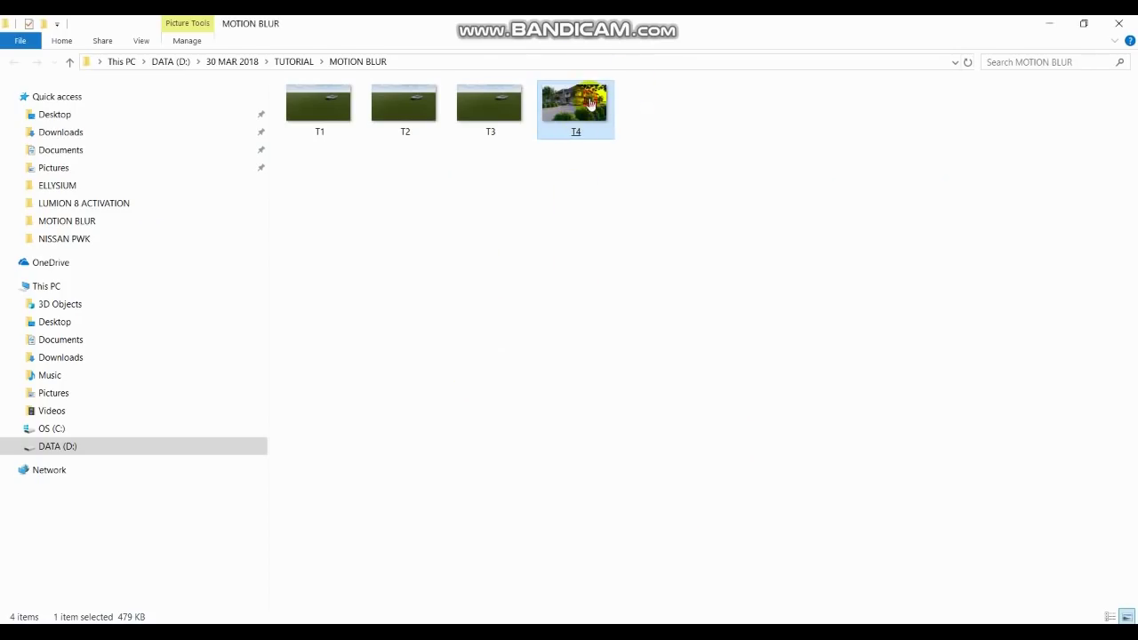
pyautogui.doubleClick(591, 103)
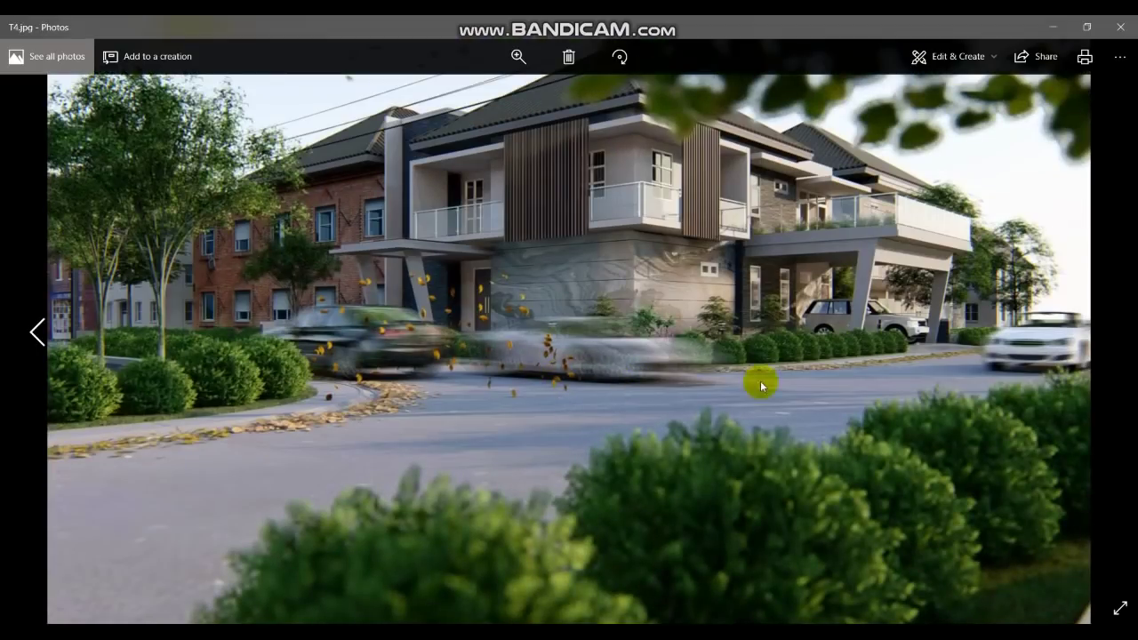
pyautogui.click(1121, 27)
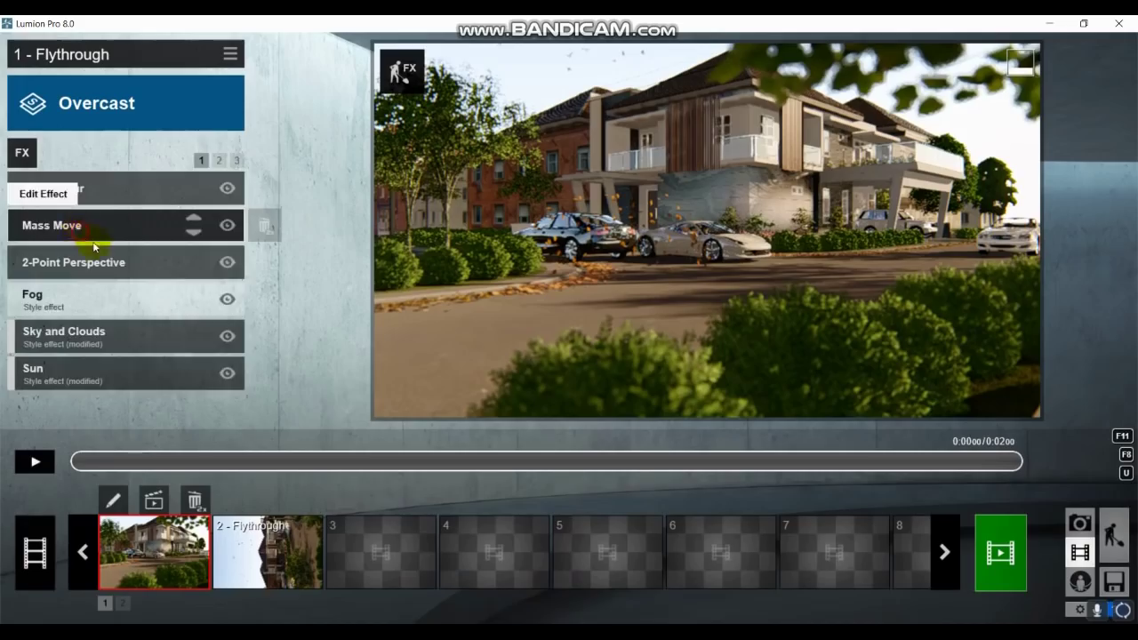
# Raise the Mass Move car speed to 140 km/h and accept the path changes
pyautogui.click(116, 225)
pyautogui.click(47, 232)
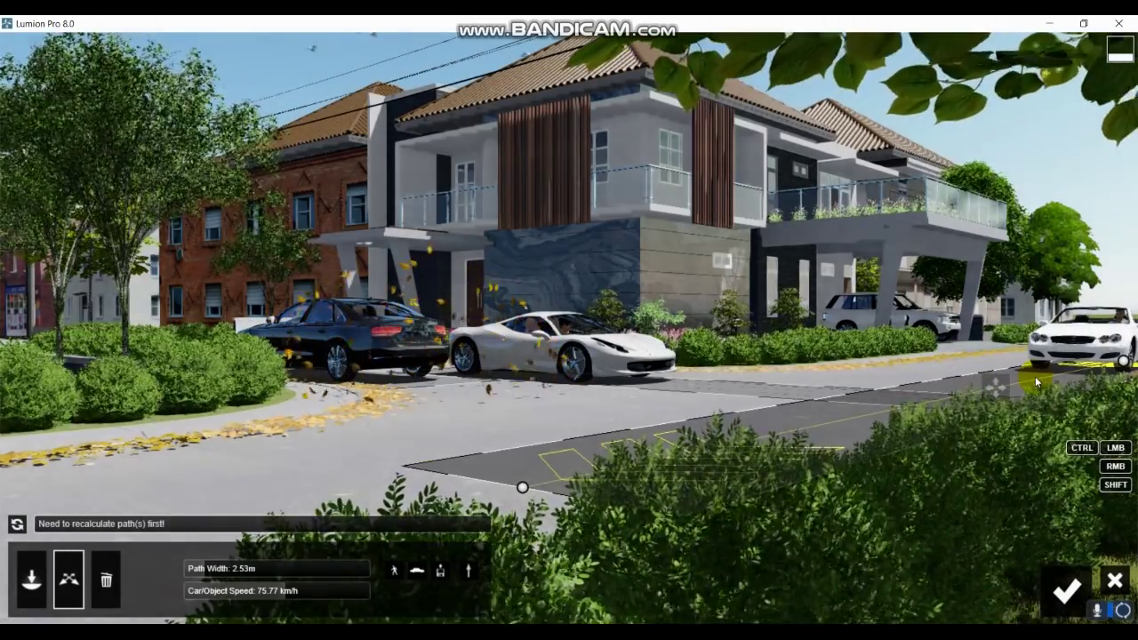
pyautogui.moveTo(267, 590); pyautogui.dragTo(369, 591)
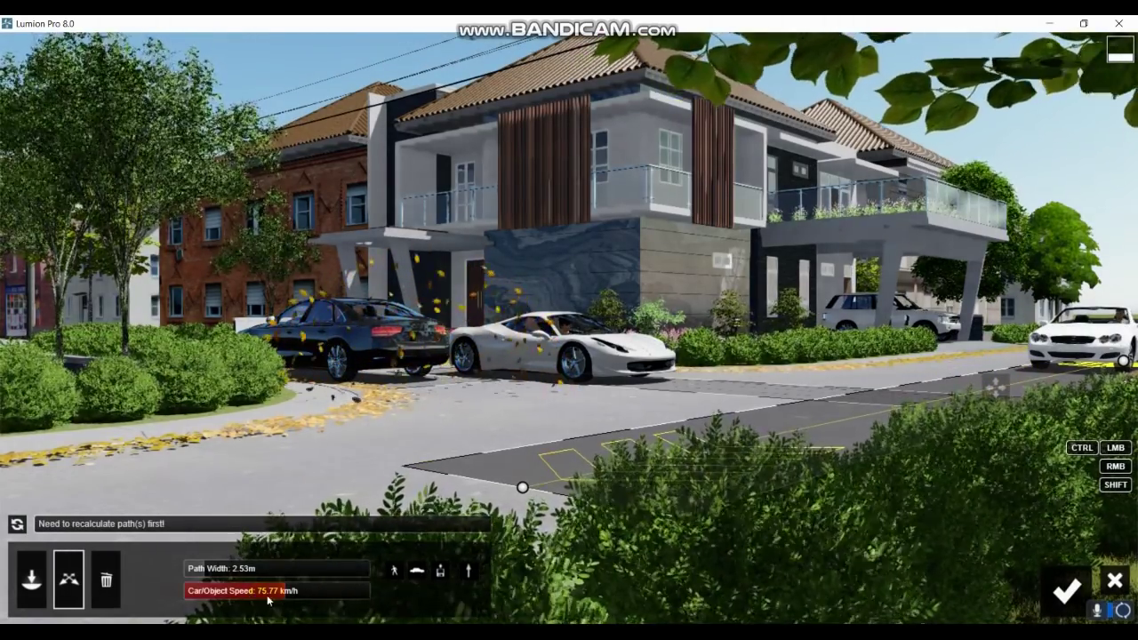
pyautogui.click(1067, 589)
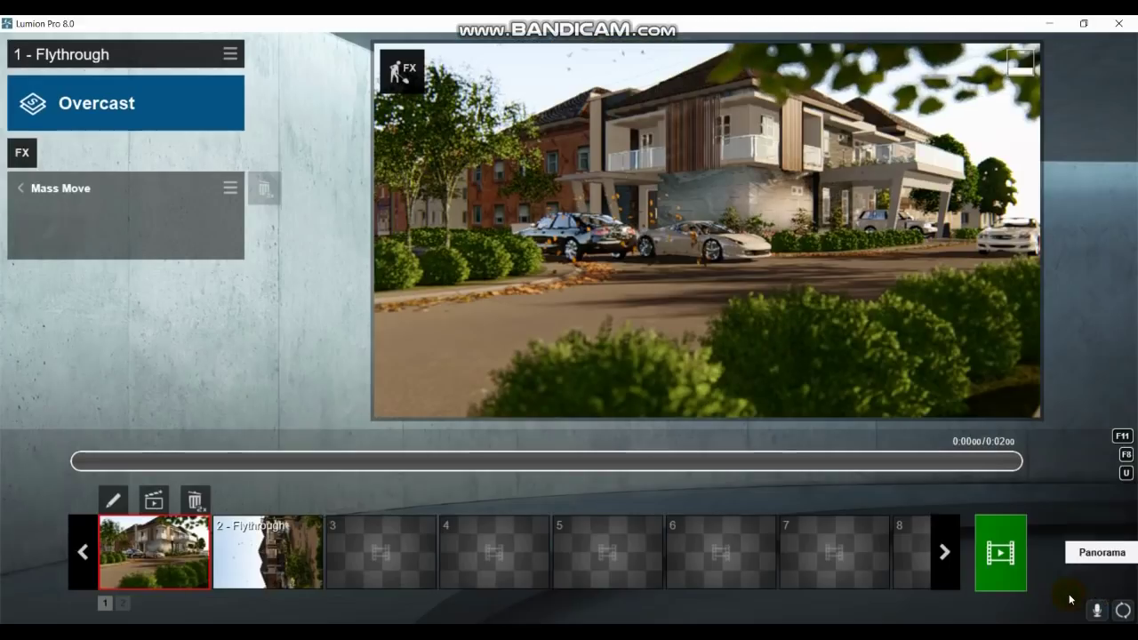
# Set the Motion Blur amount to about 1.9
pyautogui.click(24, 193)
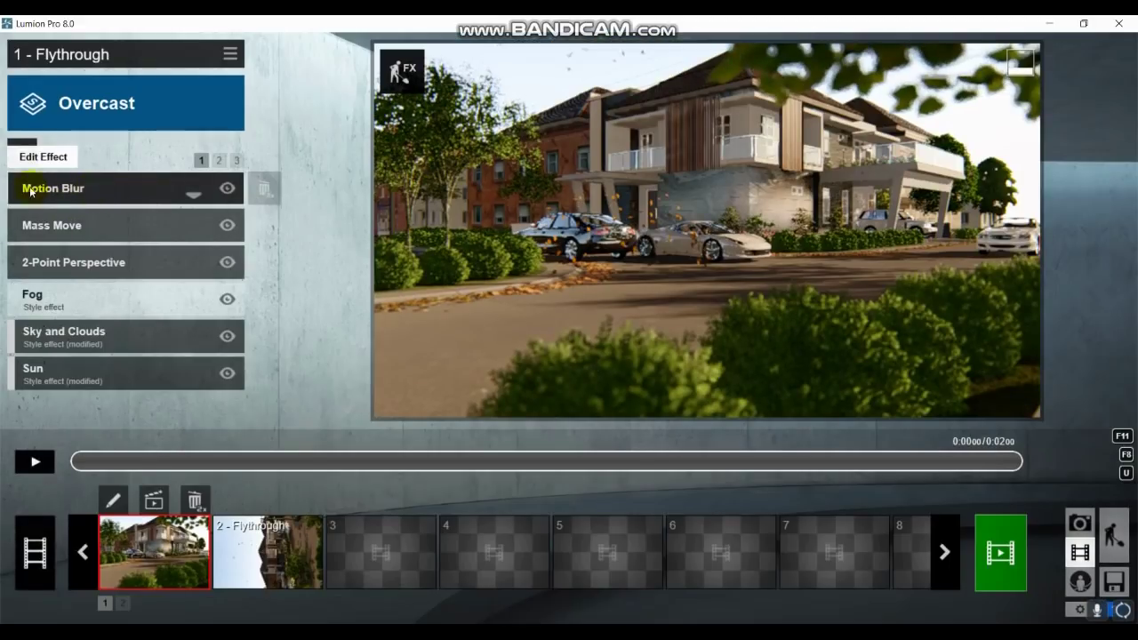
pyautogui.click(76, 191)
pyautogui.click(147, 218)
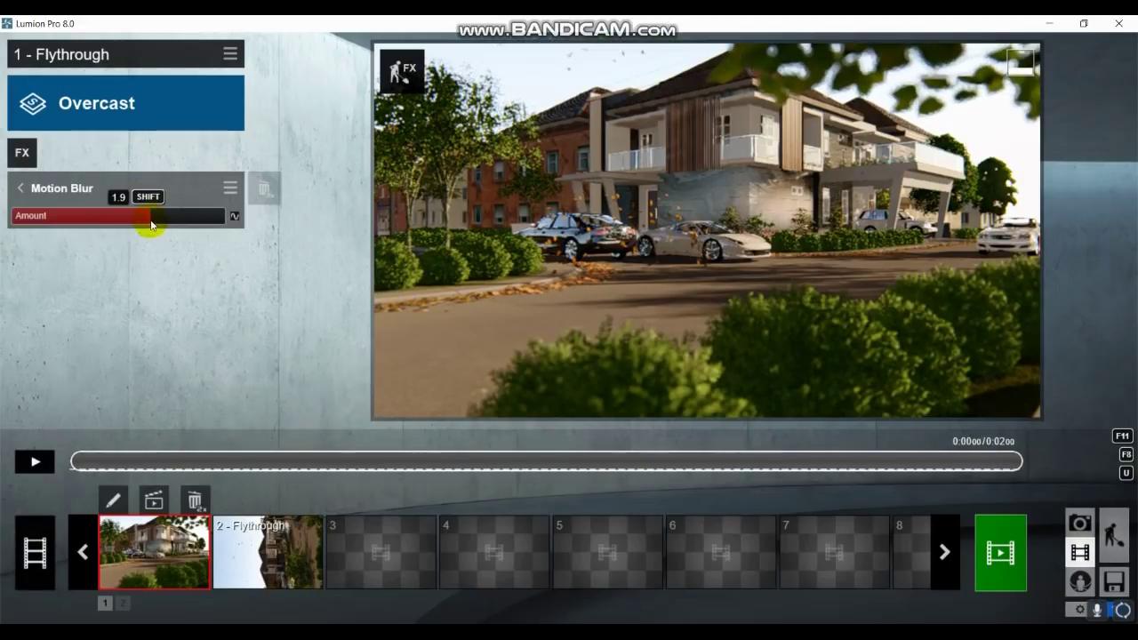
# Start a 1920x1080 current-shot render named T5, then cancel it with Esc
pyautogui.click(1001, 553)
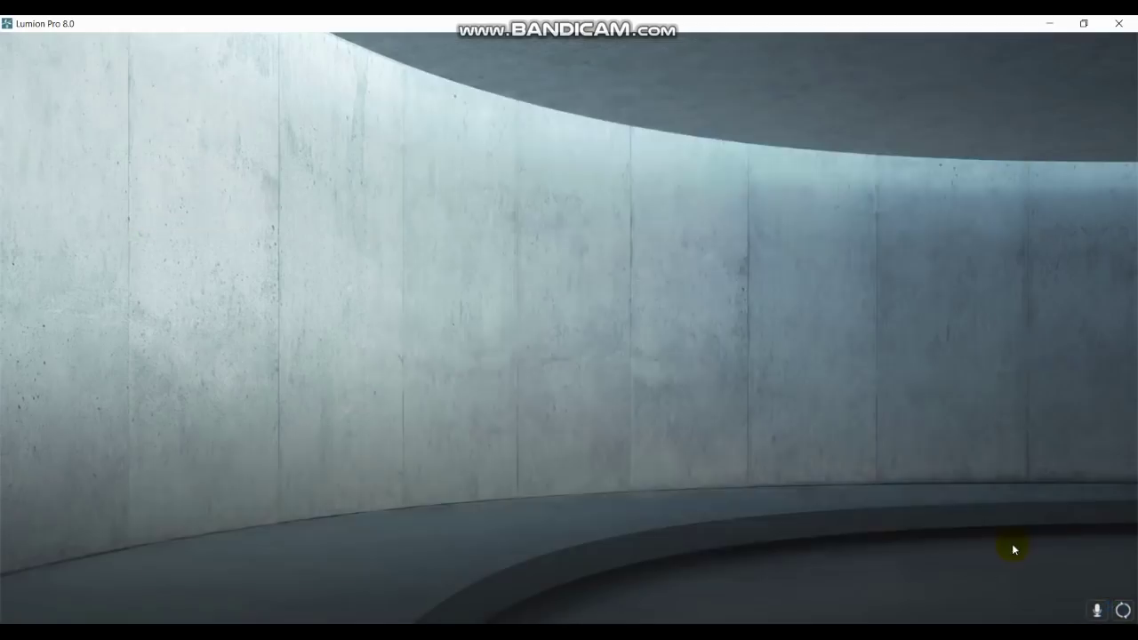
pyautogui.click(412, 501)
pyautogui.write('T5')
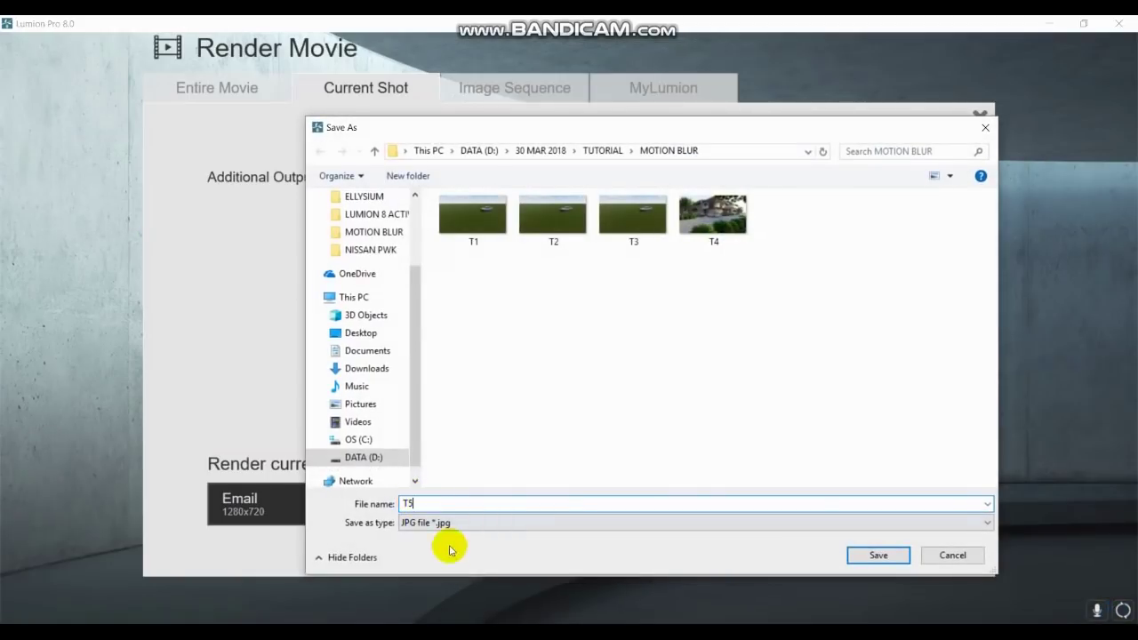
pyautogui.click(891, 559)
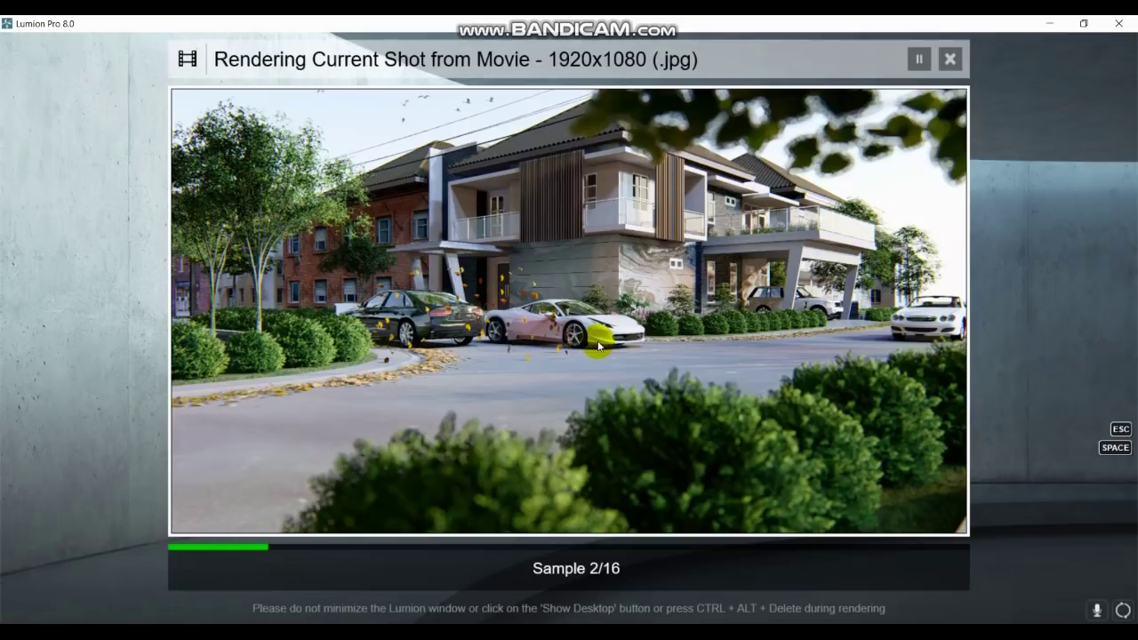
pyautogui.press('Escape')
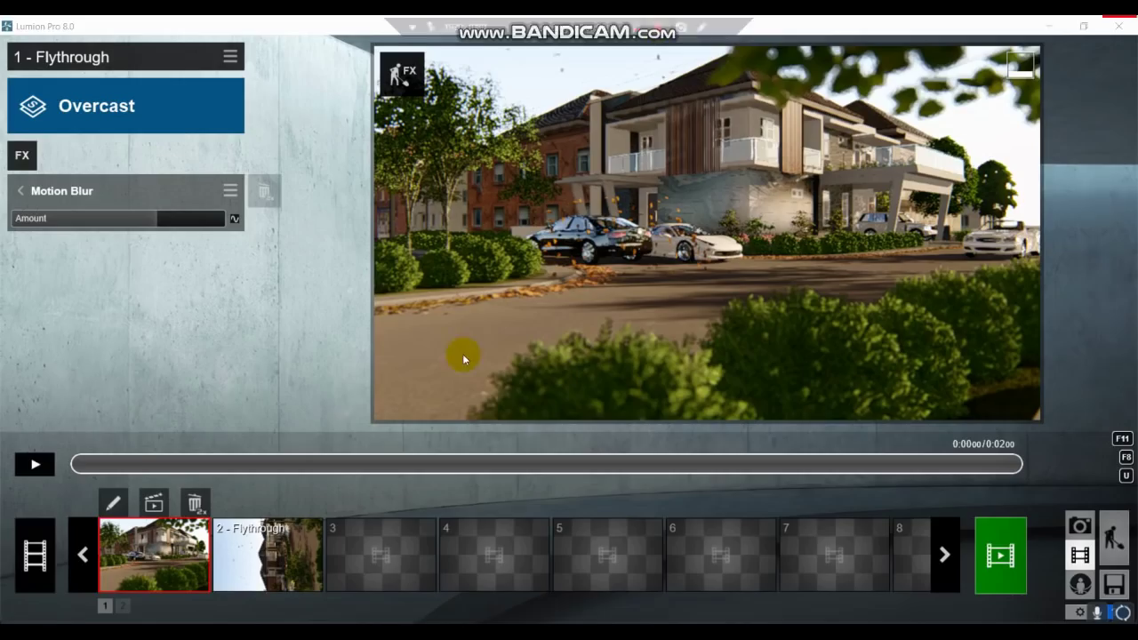
# Render the current shot as a 1920x1080 JPG named T5 and dismiss the completion notice
pyautogui.click(991, 559)
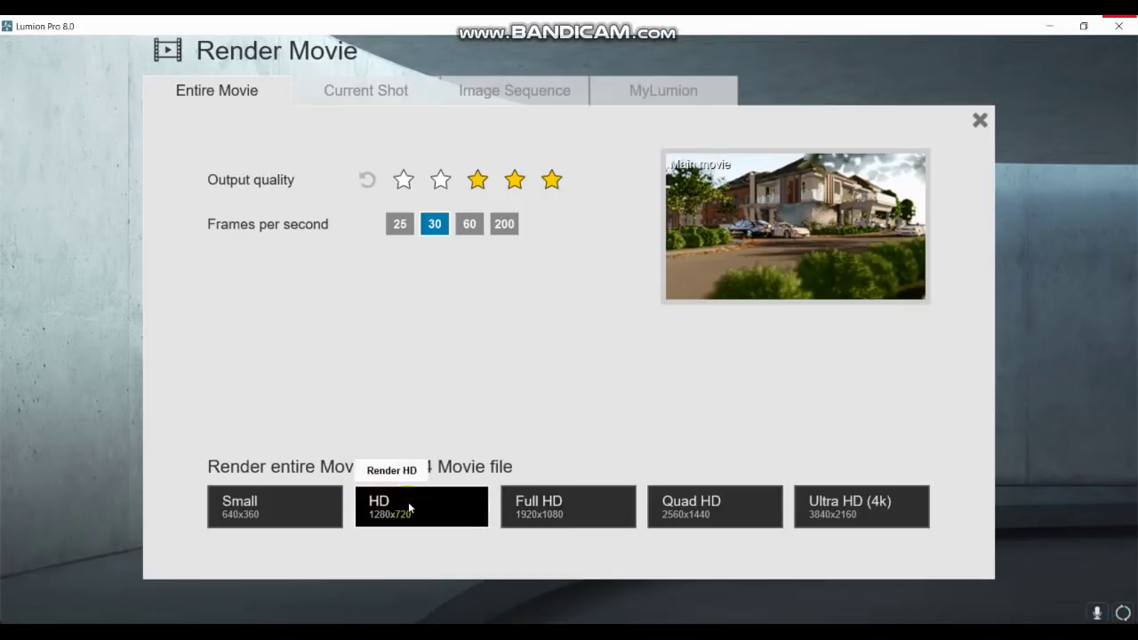
pyautogui.click(365, 89)
pyautogui.click(440, 503)
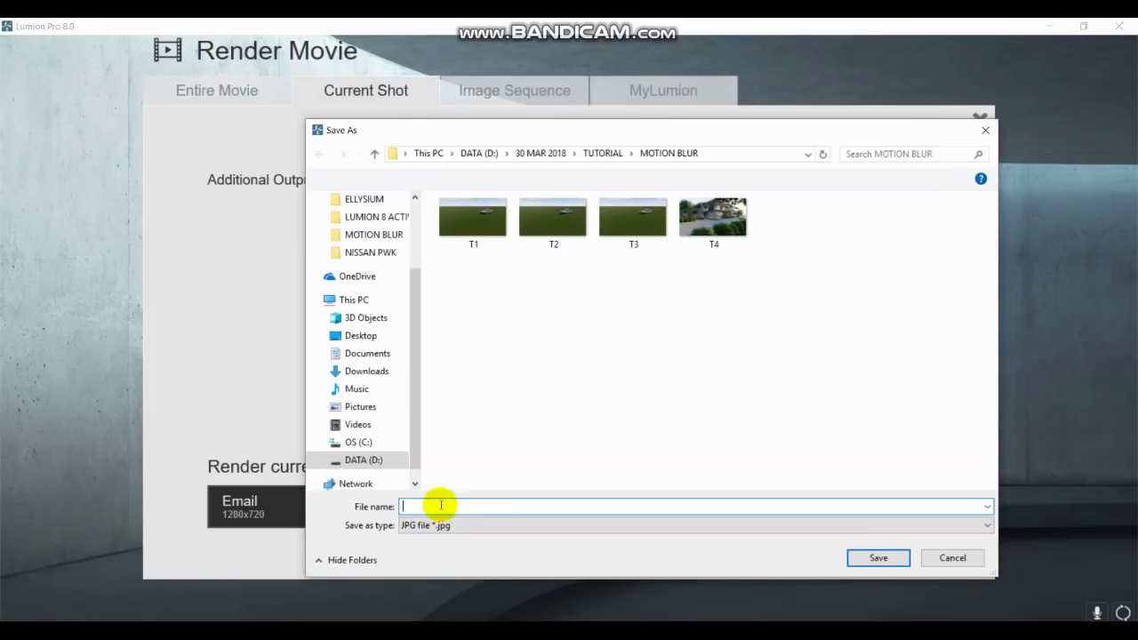
pyautogui.write('T5')
pyautogui.click(876, 553)
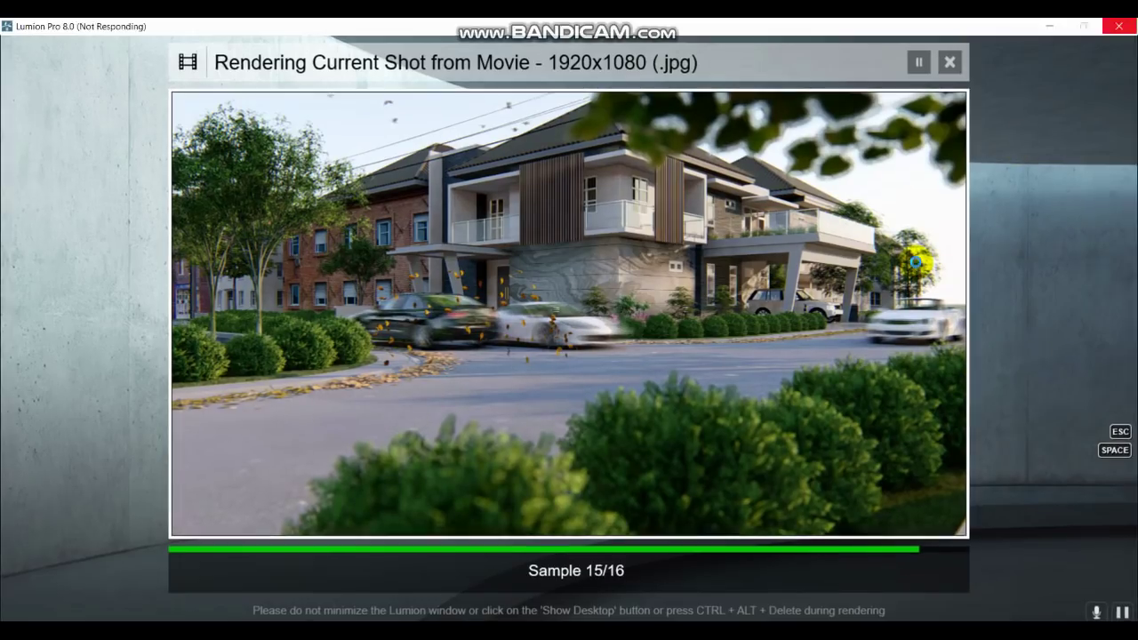
pyautogui.click(856, 505)
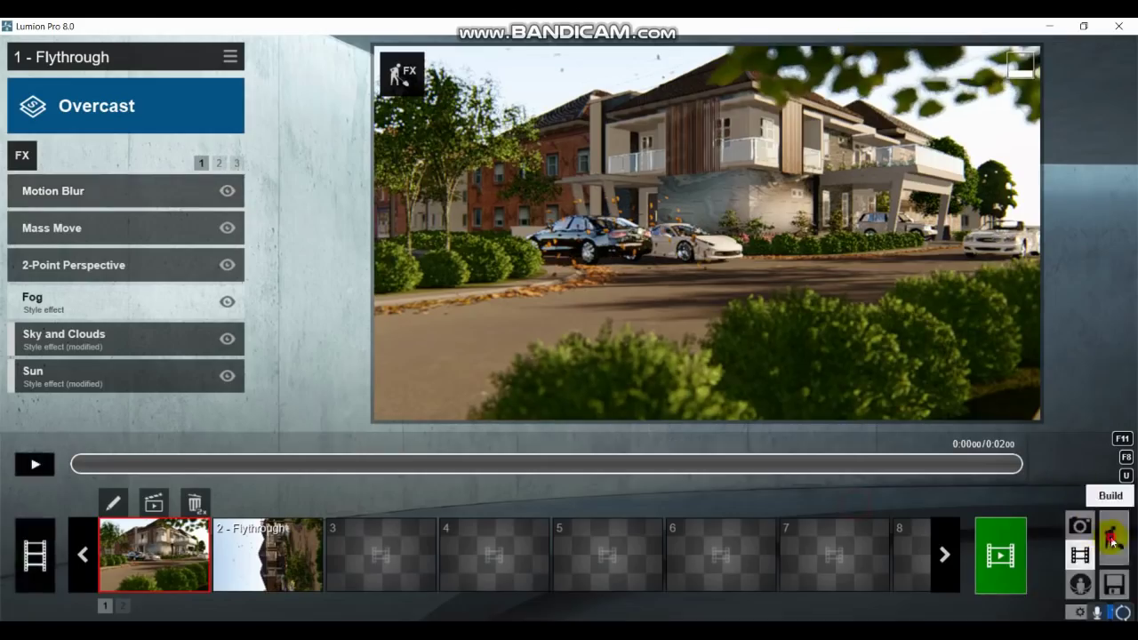
# Place a walking man from the People category on the sidewalk, turned to walk along it
pyautogui.click(1111, 538)
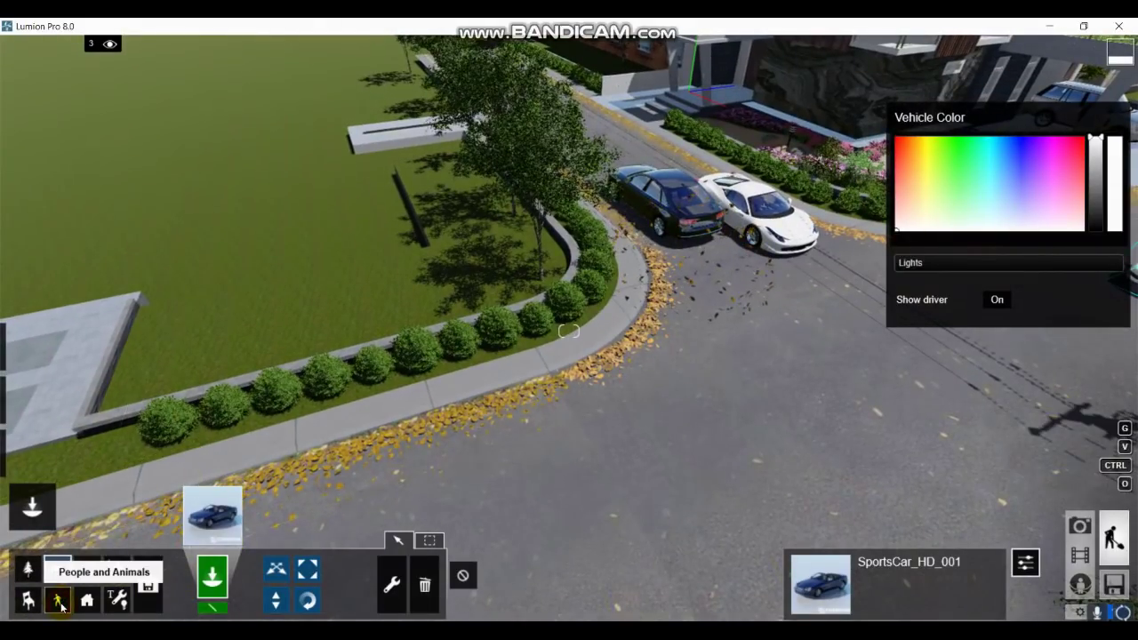
pyautogui.click(57, 601)
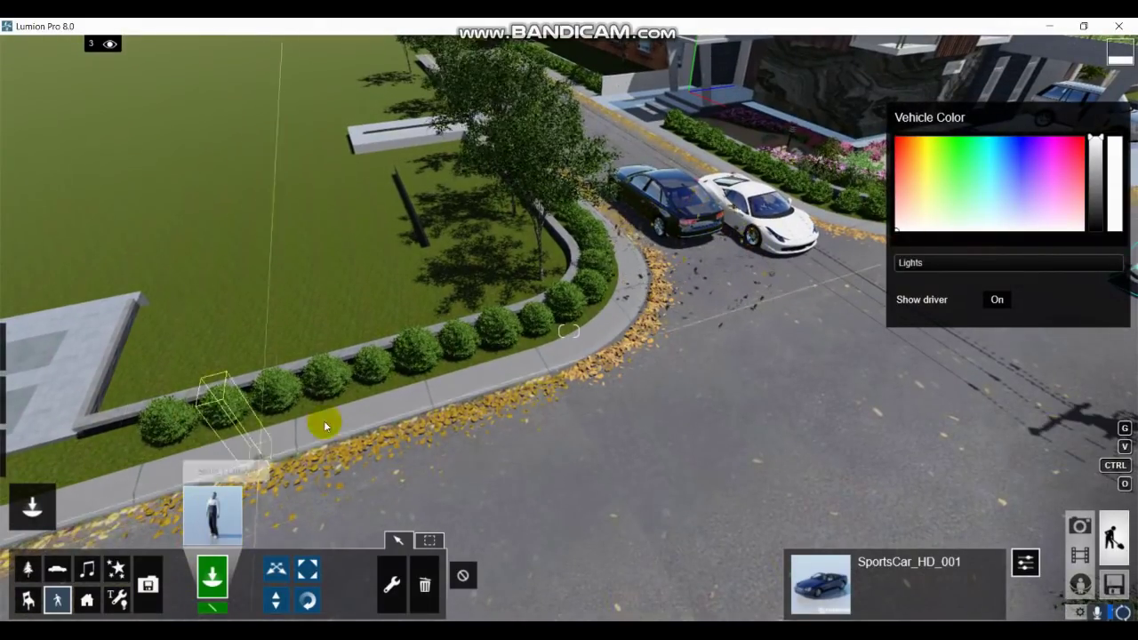
pyautogui.click(223, 507)
pyautogui.click(480, 422)
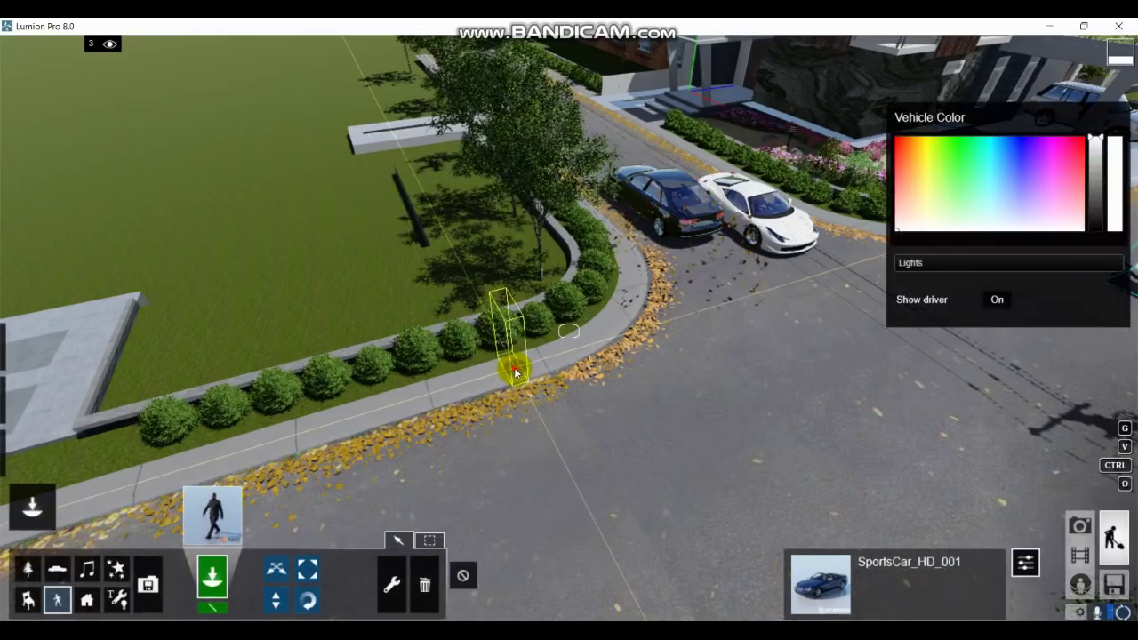
pyautogui.click(505, 371)
pyautogui.click(309, 602)
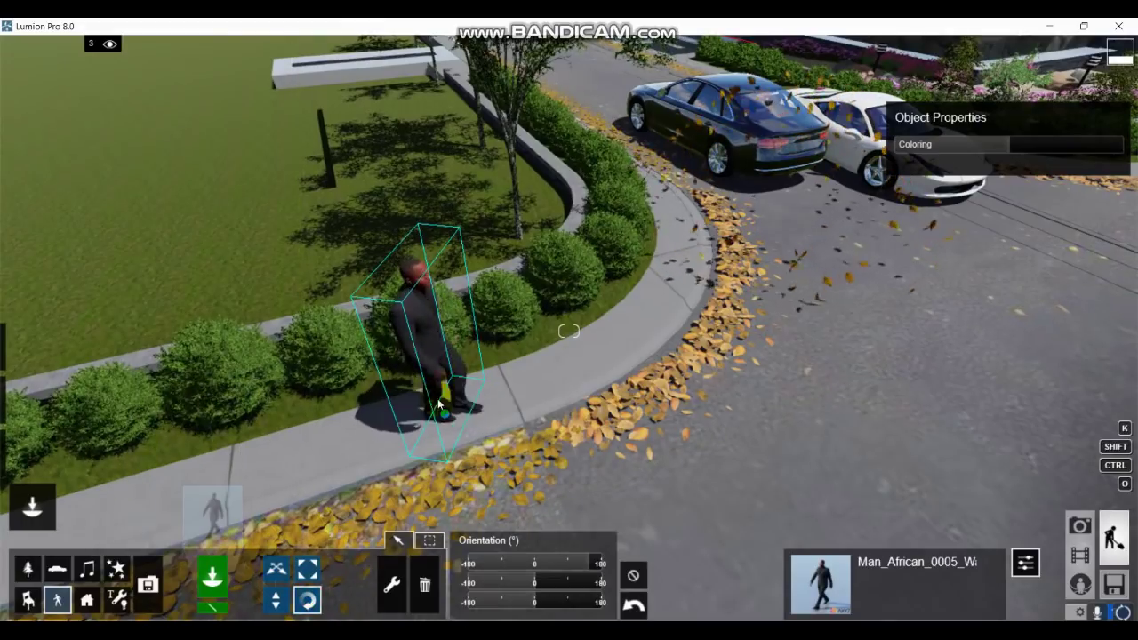
pyautogui.moveTo(436, 405); pyautogui.dragTo(453, 416)
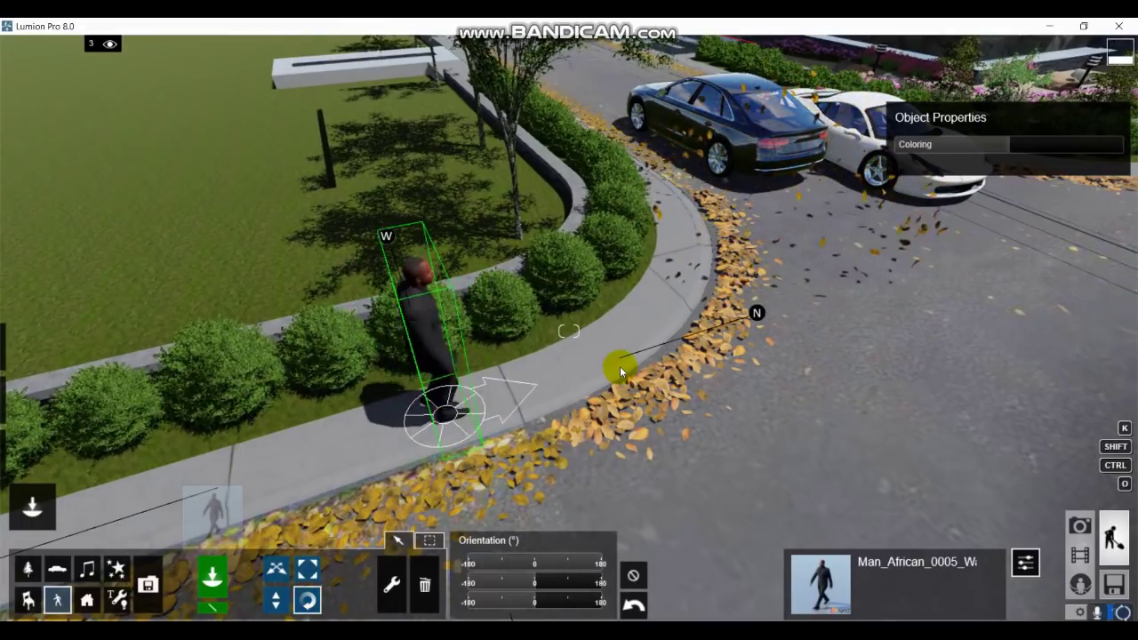
# Place a second walking man on the road
pyautogui.click(211, 514)
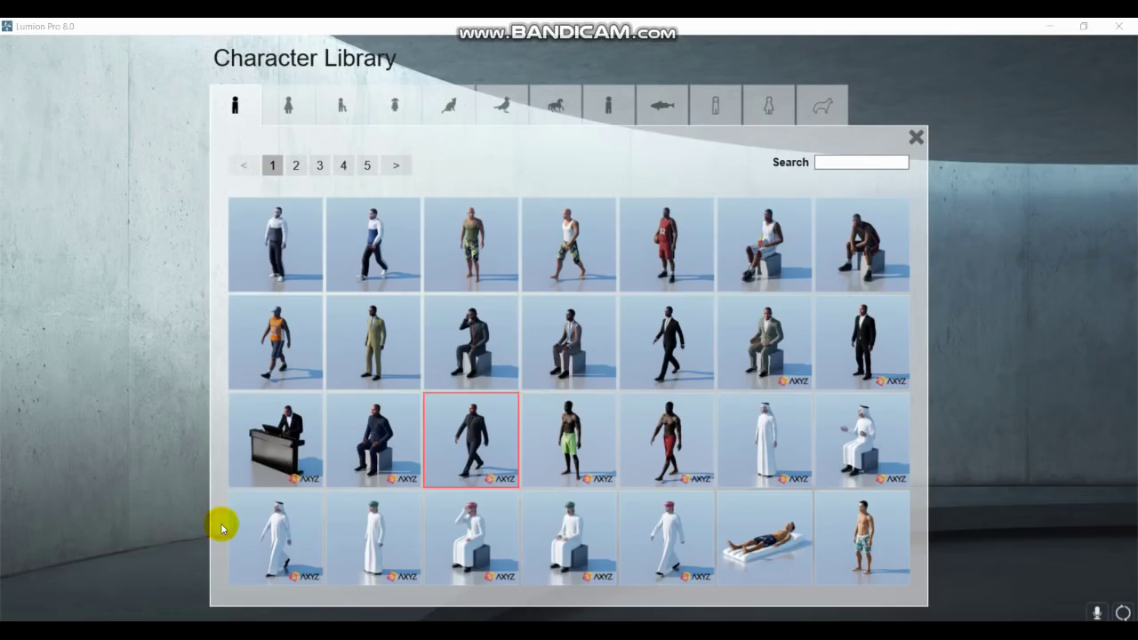
pyautogui.click(681, 361)
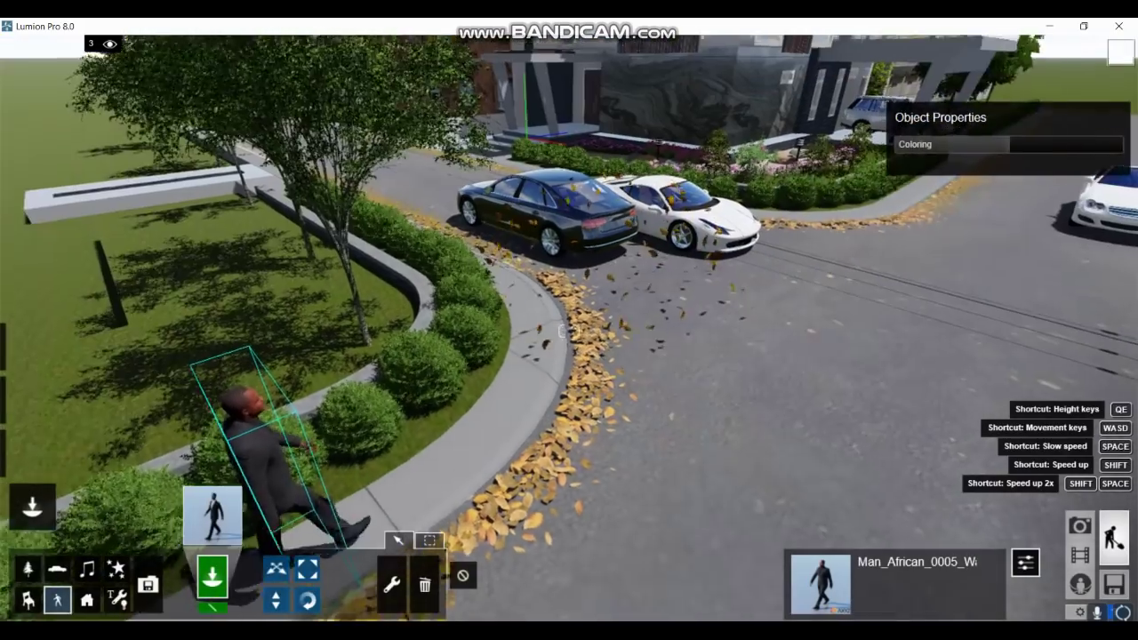
pyautogui.moveTo(768, 347)
pyautogui.mouseDown(button='right')
pyautogui.moveTo(861, 387)
pyautogui.moveTo(782, 424)
pyautogui.mouseUp(button='right')
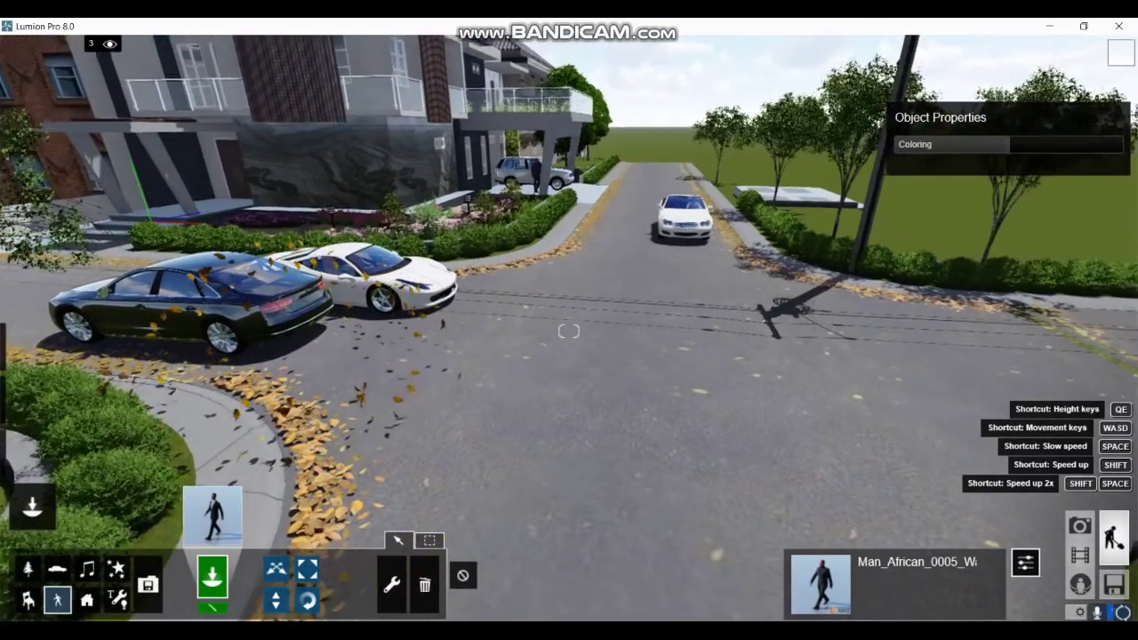
pyautogui.click(783, 427)
pyautogui.moveTo(656, 538); pyautogui.dragTo(593, 370, button='right')
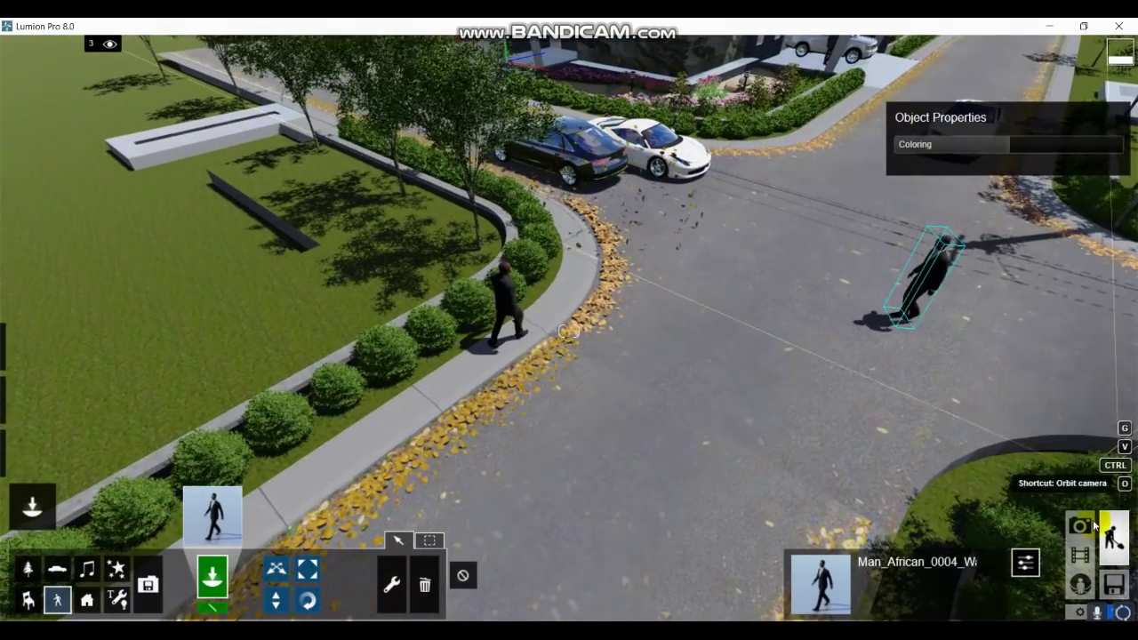
# Add a Mass Move path that walks the first man along the sidewalk
pyautogui.click(1080, 555)
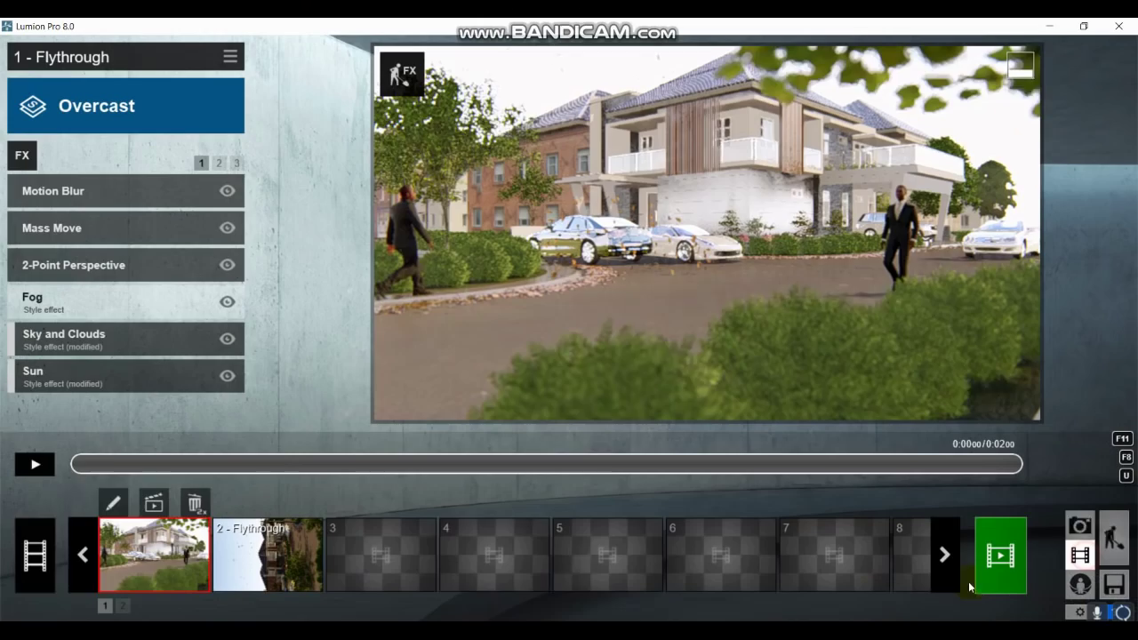
pyautogui.click(103, 228)
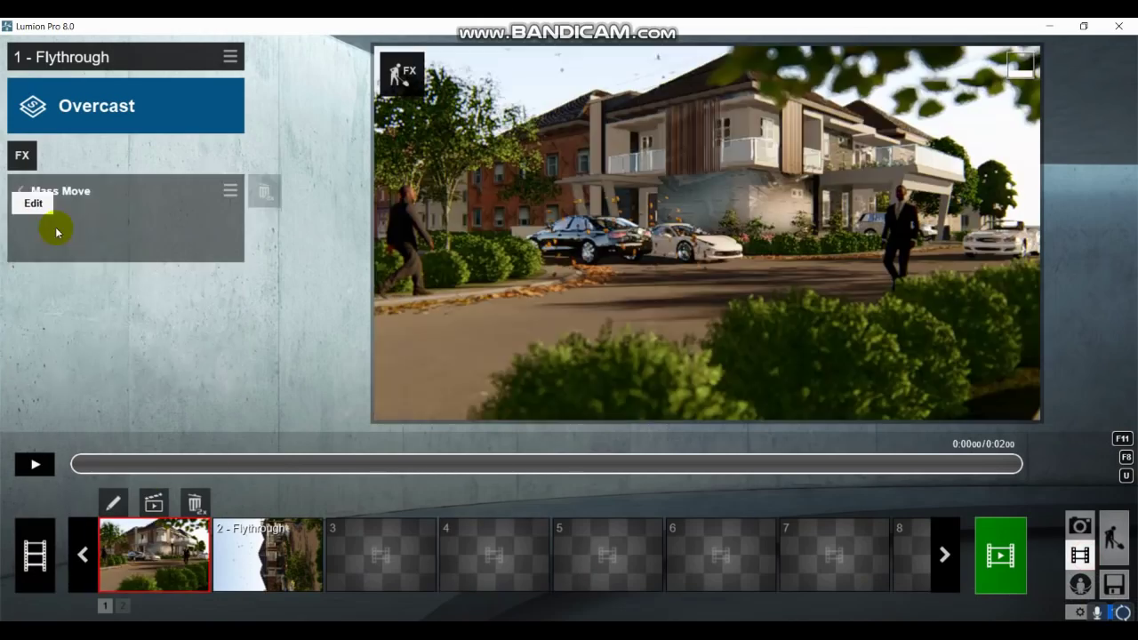
pyautogui.click(45, 234)
pyautogui.moveTo(587, 538); pyautogui.dragTo(359, 105, button='right')
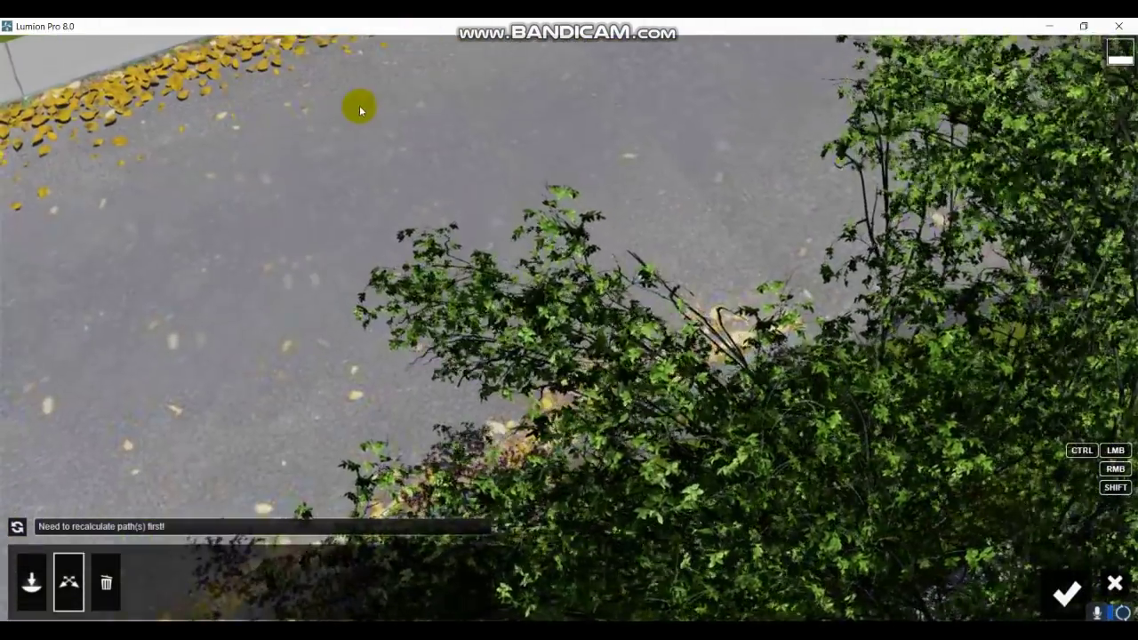
pyautogui.scroll(-5, 359, 105)
pyautogui.moveTo(436, 115); pyautogui.dragTo(448, 300, button='right')
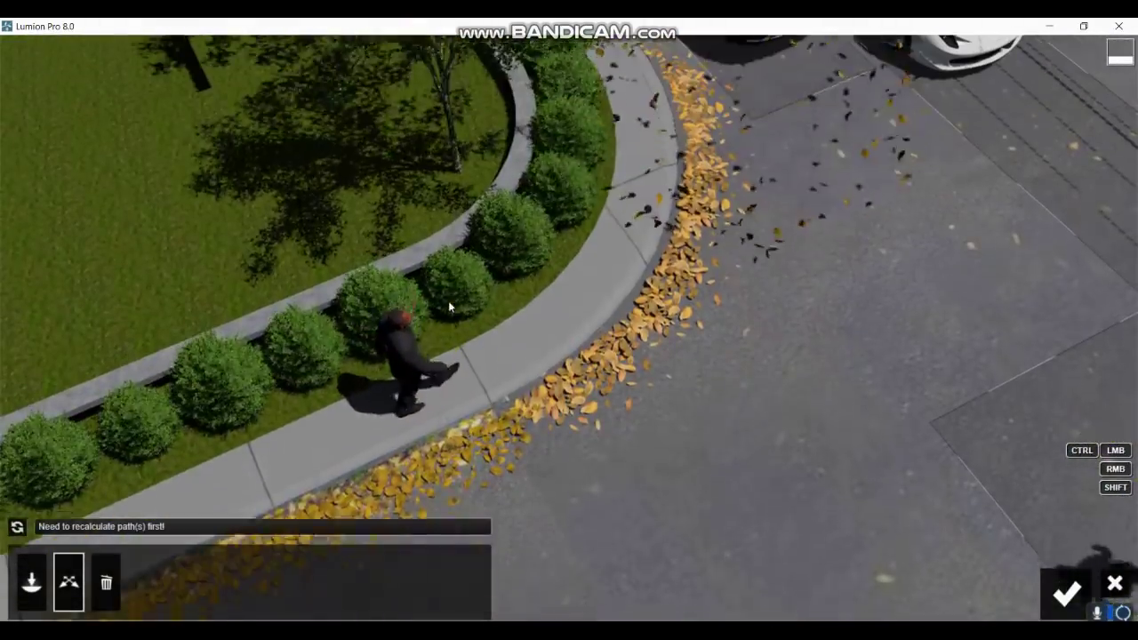
pyautogui.click(32, 583)
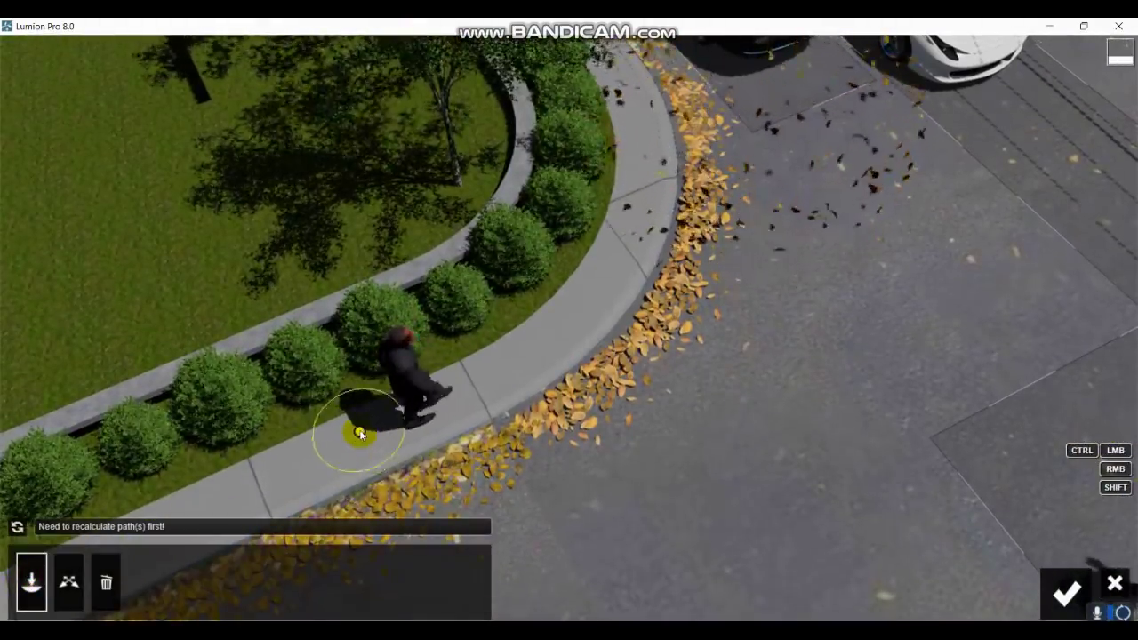
pyautogui.click(358, 430)
pyautogui.click(699, 265)
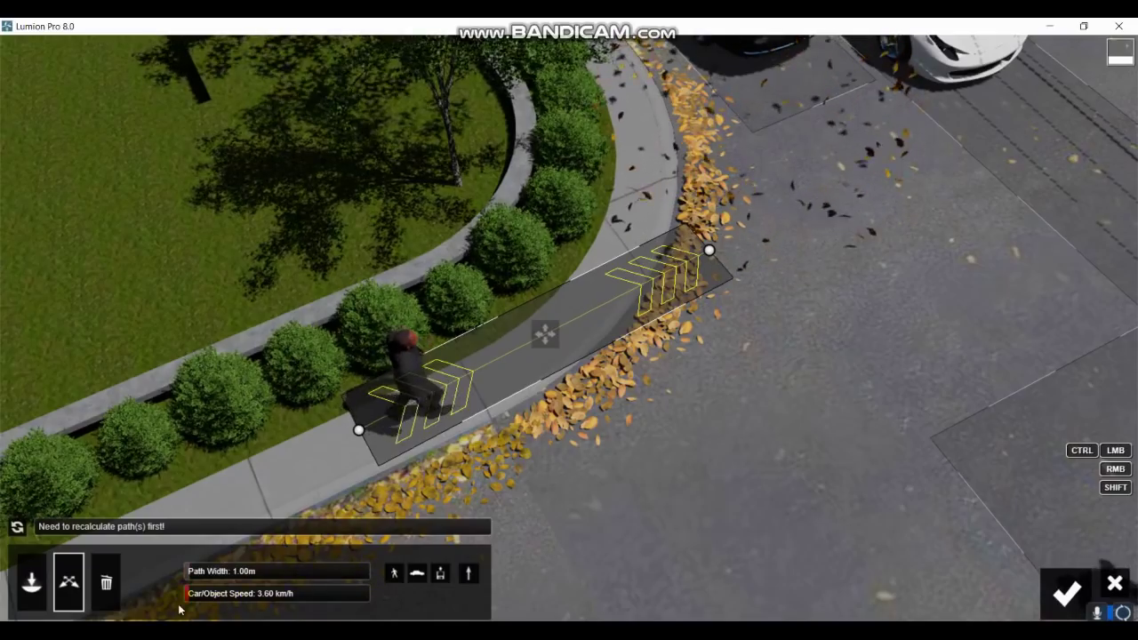
pyautogui.click(1068, 593)
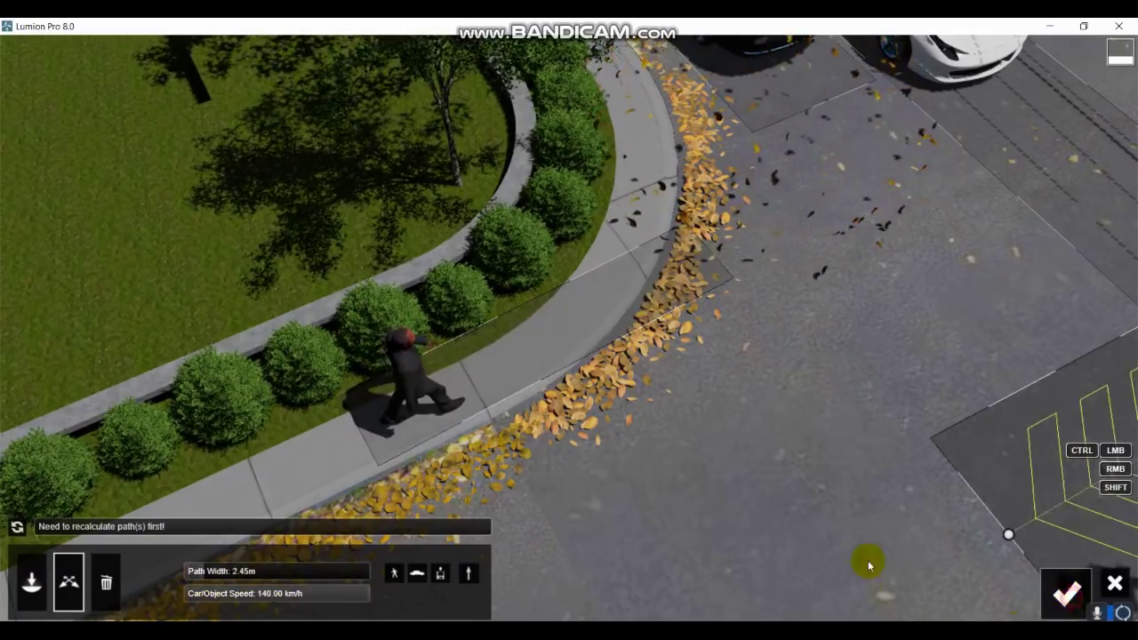
# Add a Mass Move path taking the second man across the road at 25.50 km/h
pyautogui.click(29, 235)
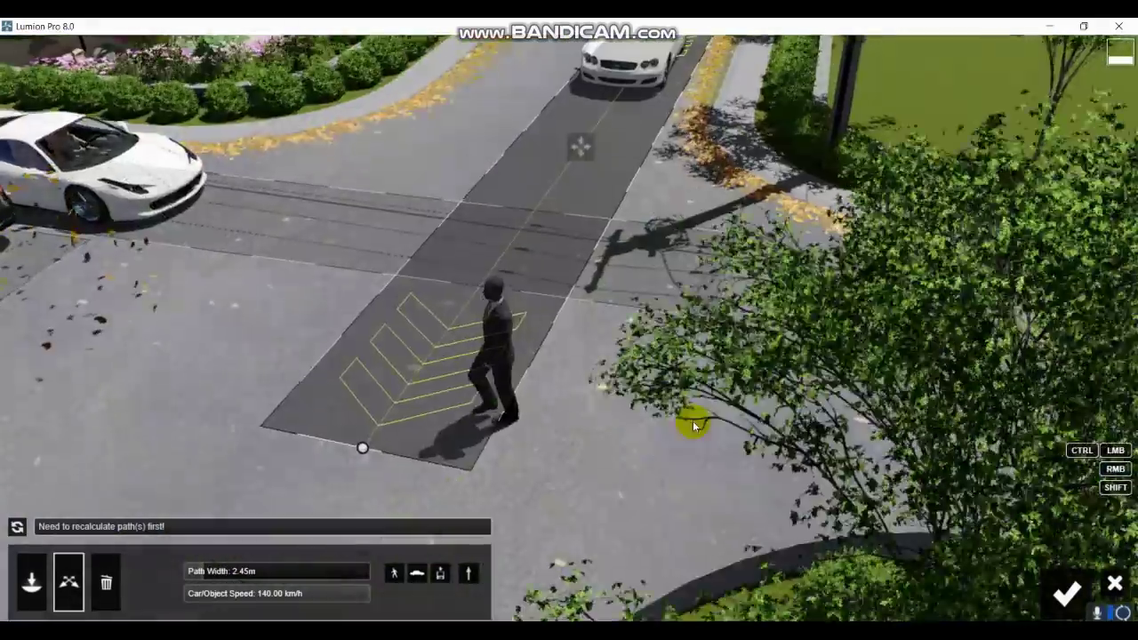
pyautogui.moveTo(695, 426); pyautogui.dragTo(587, 325, button='right')
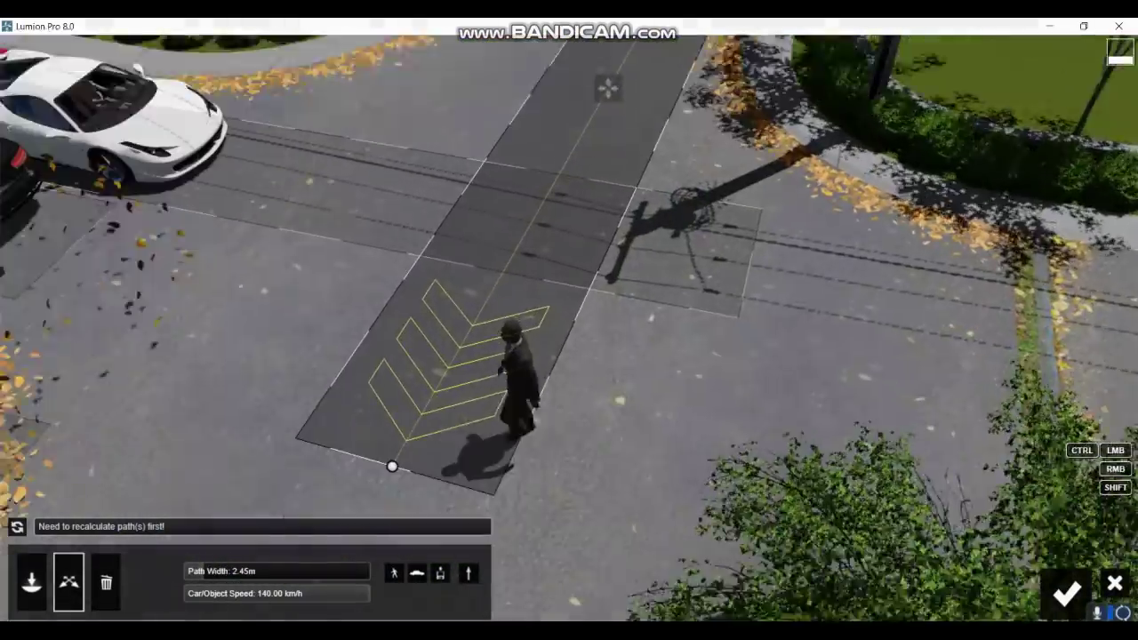
pyautogui.click(20, 586)
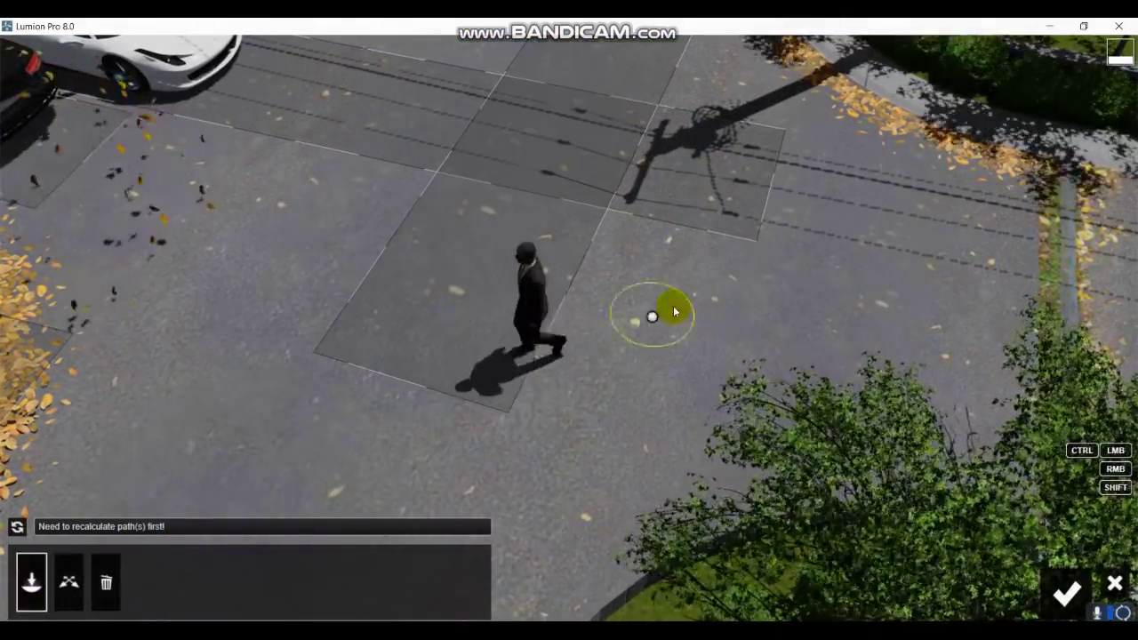
pyautogui.click(611, 321)
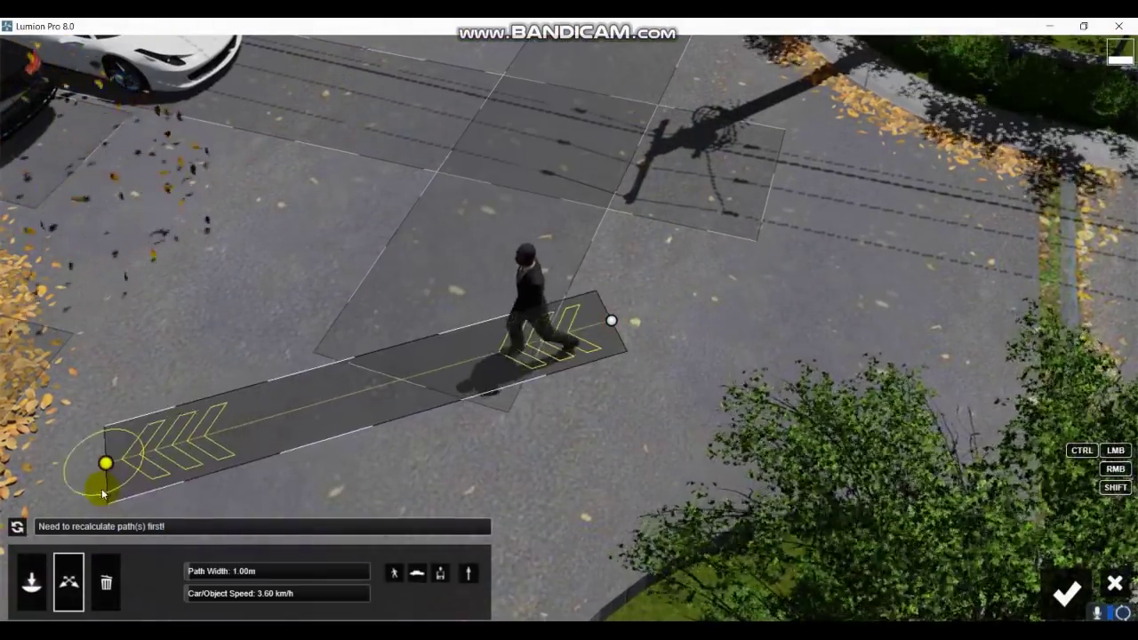
pyautogui.click(105, 463)
pyautogui.moveTo(236, 592); pyautogui.dragTo(219, 601)
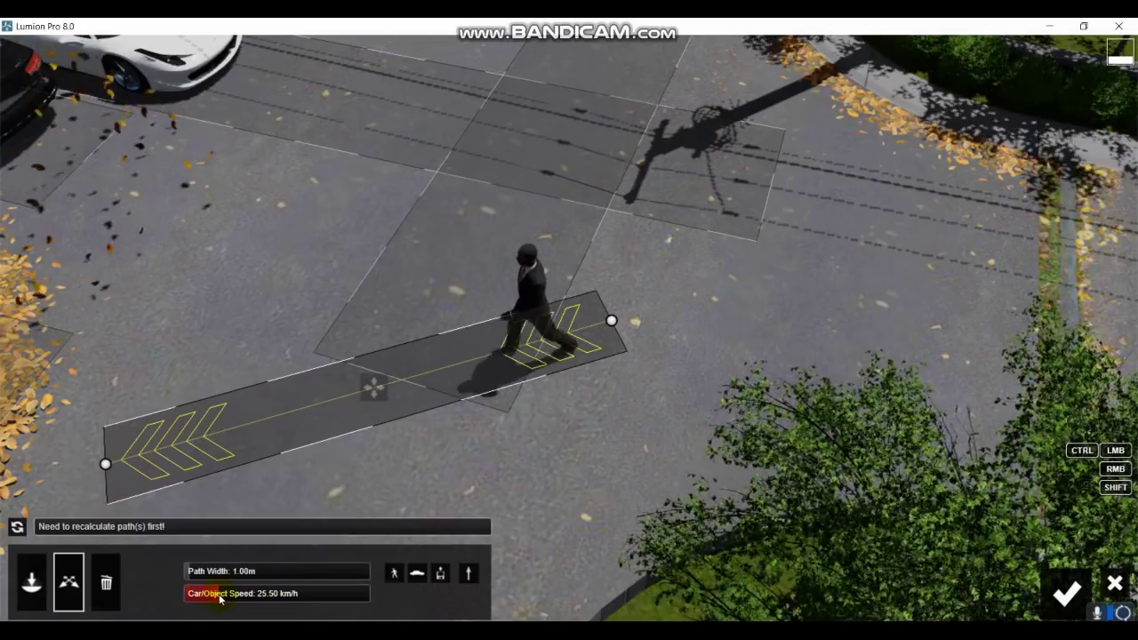
pyautogui.click(1067, 597)
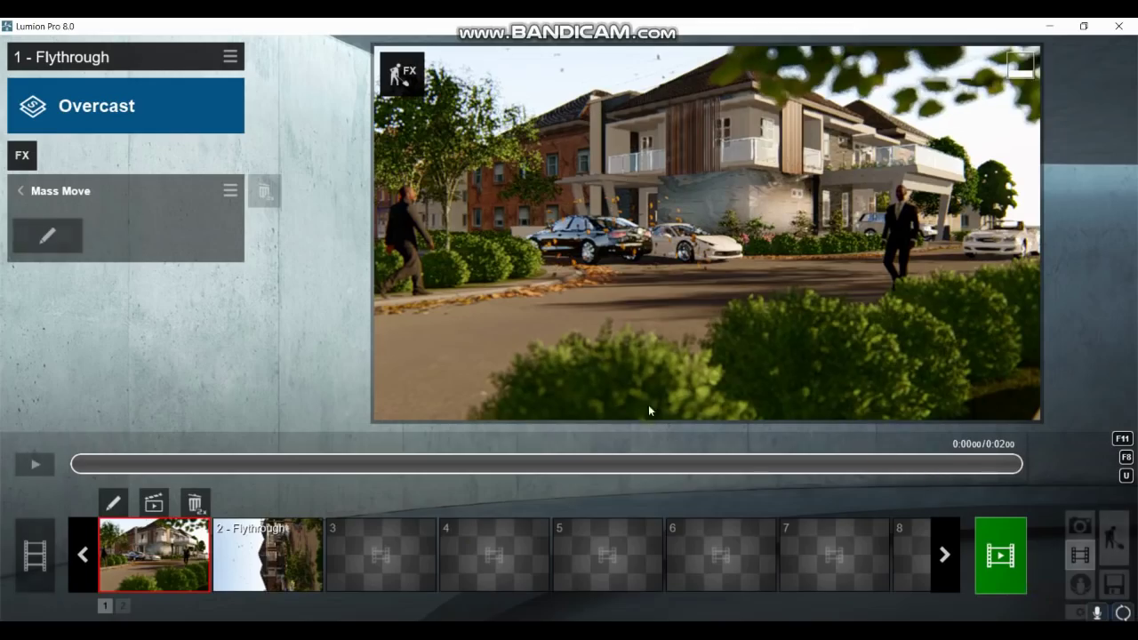
# Preview the animation, then render the current shot as a 1920x1080 JPG into MOTION BLUR
pyautogui.click(52, 466)
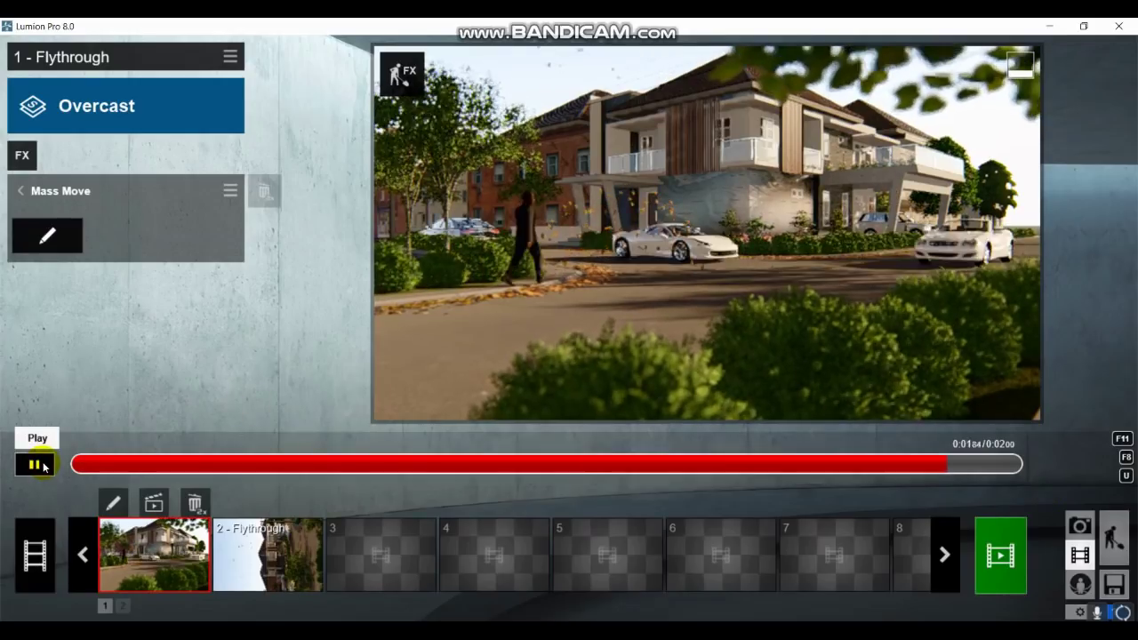
pyautogui.click(45, 466)
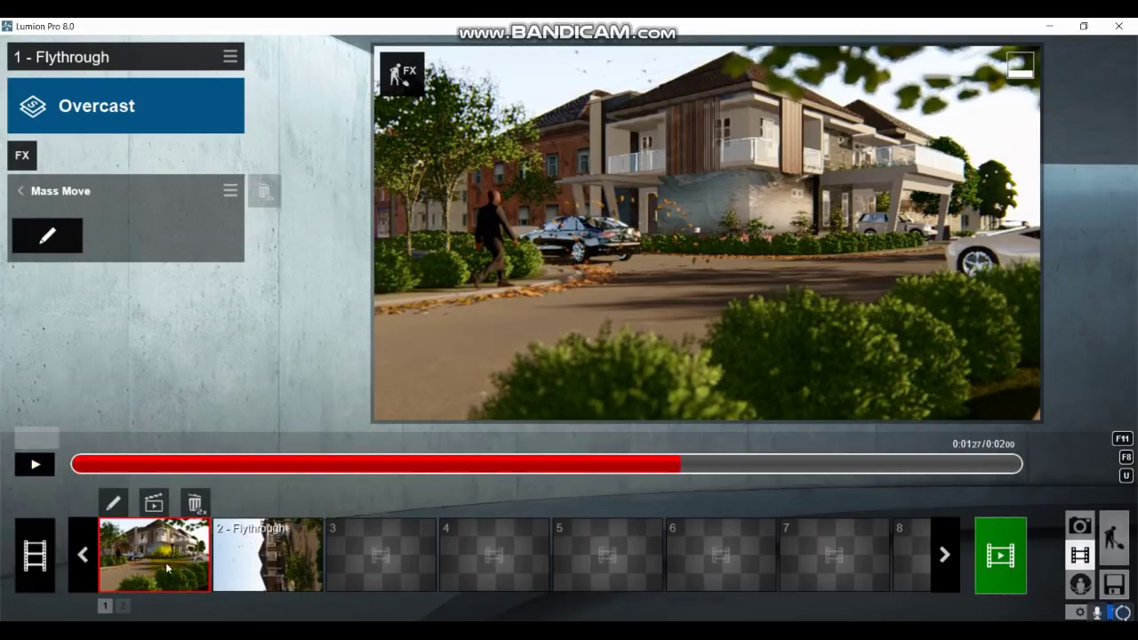
pyautogui.click(999, 555)
pyautogui.click(431, 514)
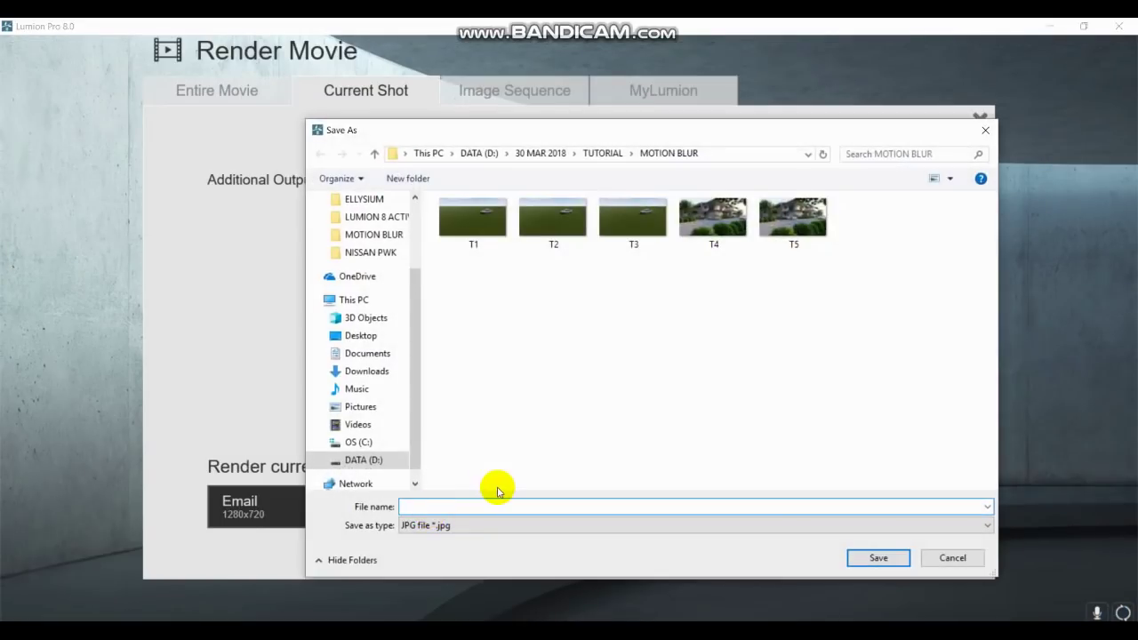
pyautogui.write('T6')
pyautogui.click(876, 558)
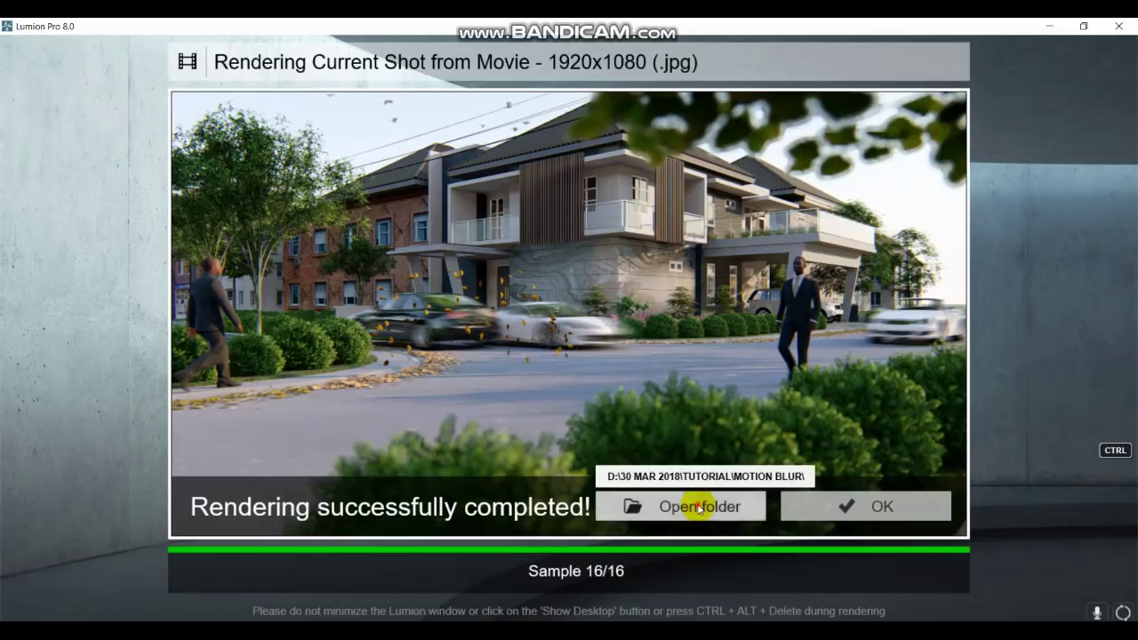
pyautogui.click(686, 506)
# View T6.jpg full-screen in Photos, zooming and panning over the blurred cars and walkers
pyautogui.doubleClick(738, 118)
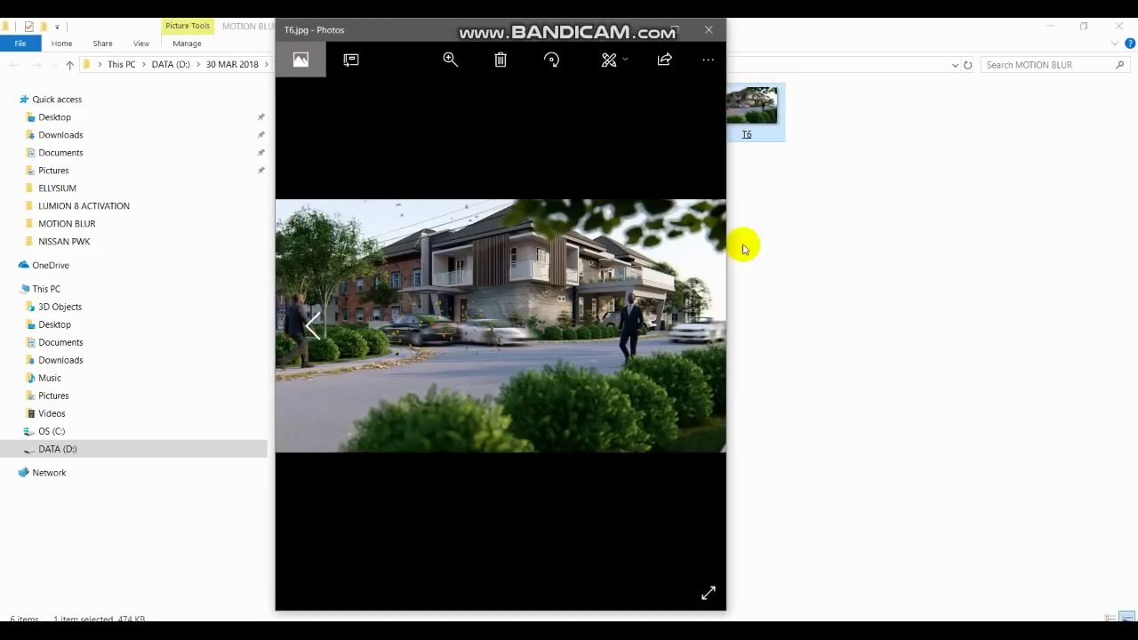
pyautogui.click(682, 36)
pyautogui.scroll(3, 111, 405)
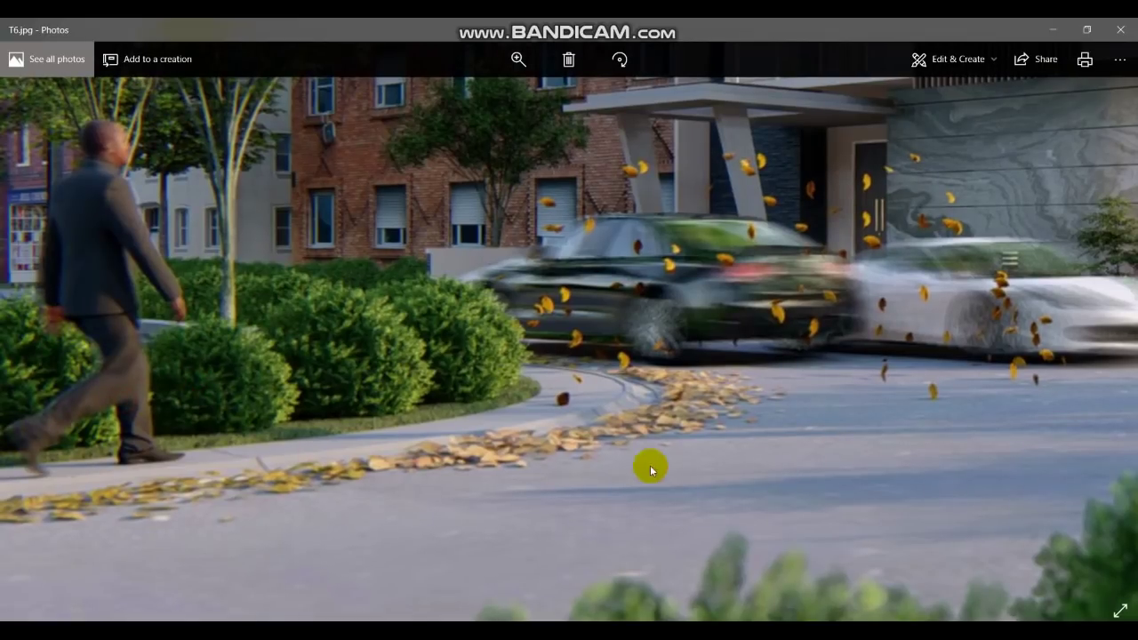
pyautogui.moveTo(651, 465); pyautogui.dragTo(124, 462)
pyautogui.moveTo(762, 433); pyautogui.dragTo(510, 332)
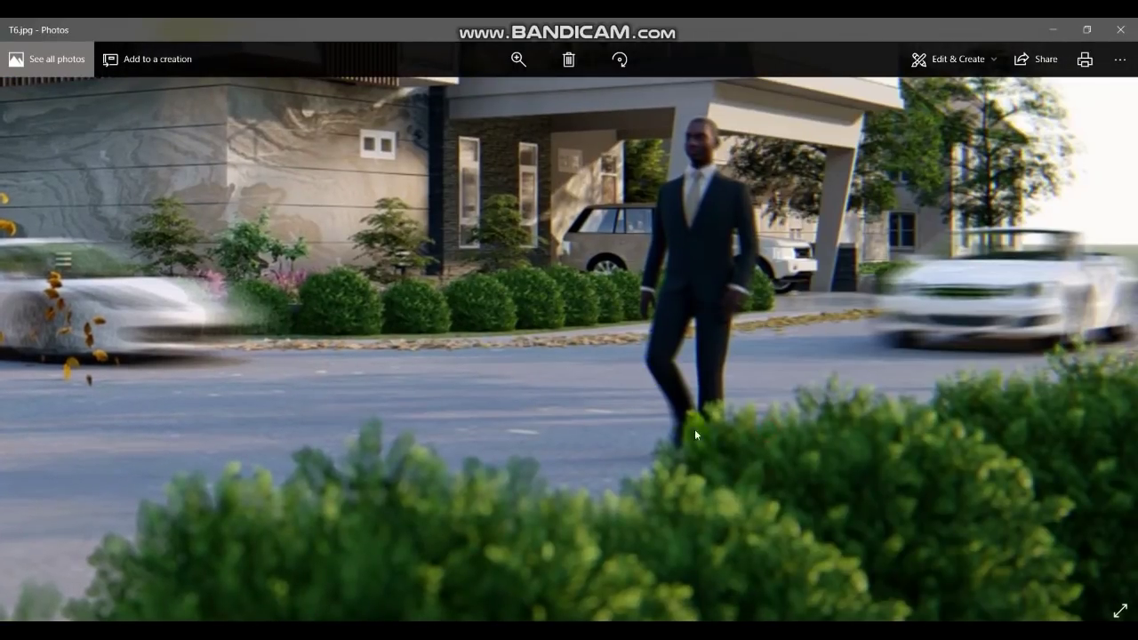
pyautogui.click(1121, 29)
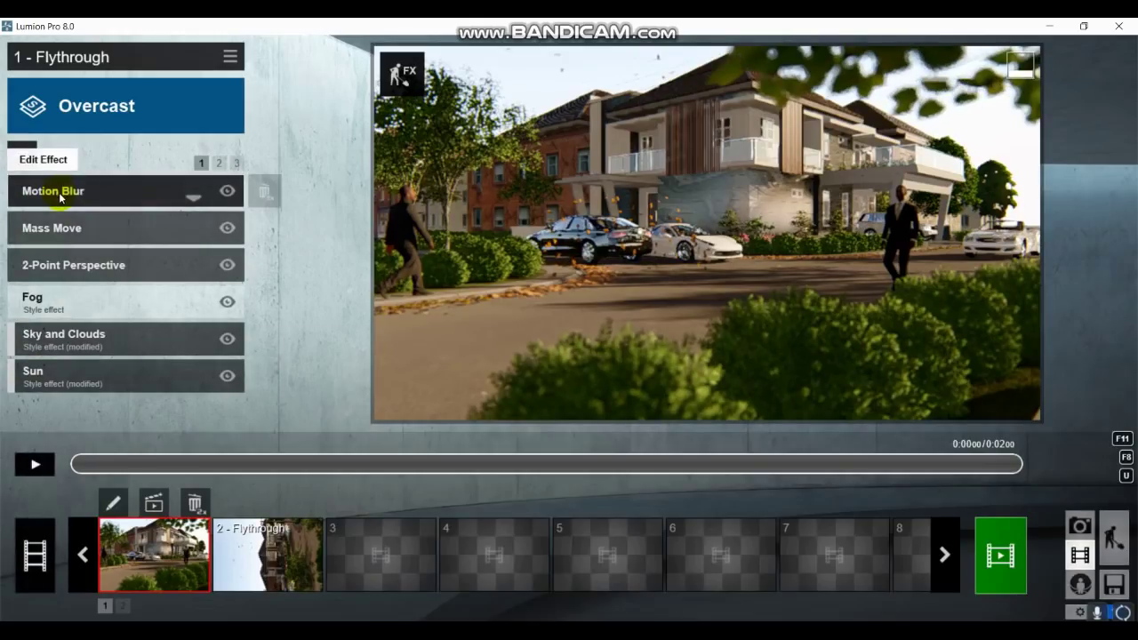
# Preview the movement, then shorten the 140 km/h car's path toward the car
pyautogui.click(55, 228)
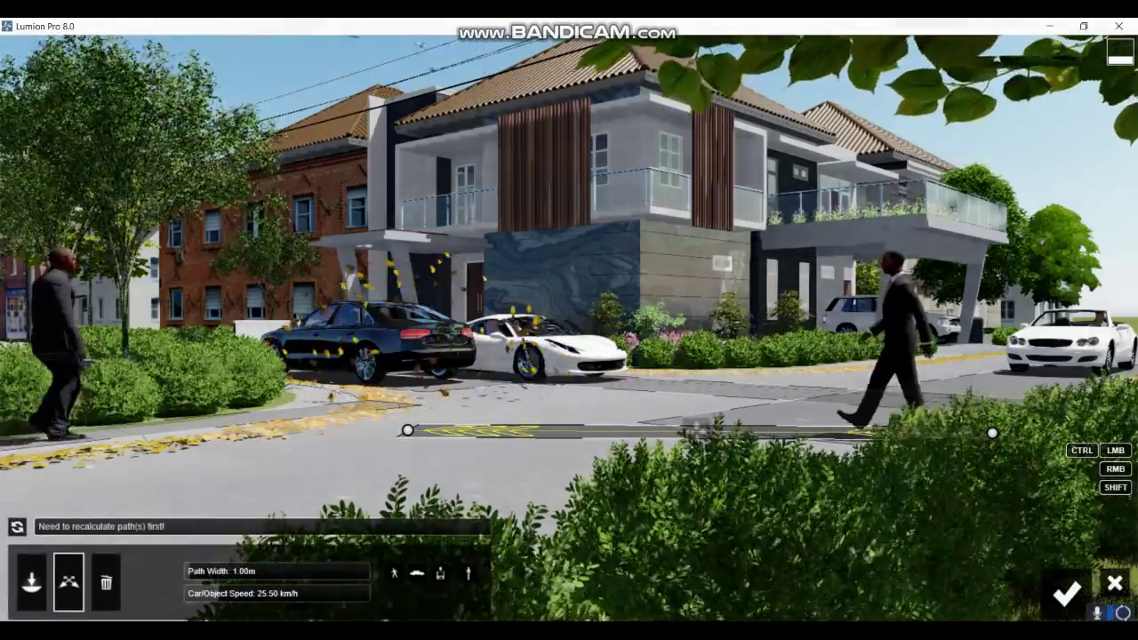
pyautogui.scroll(3, 732, 422)
pyautogui.click(17, 525)
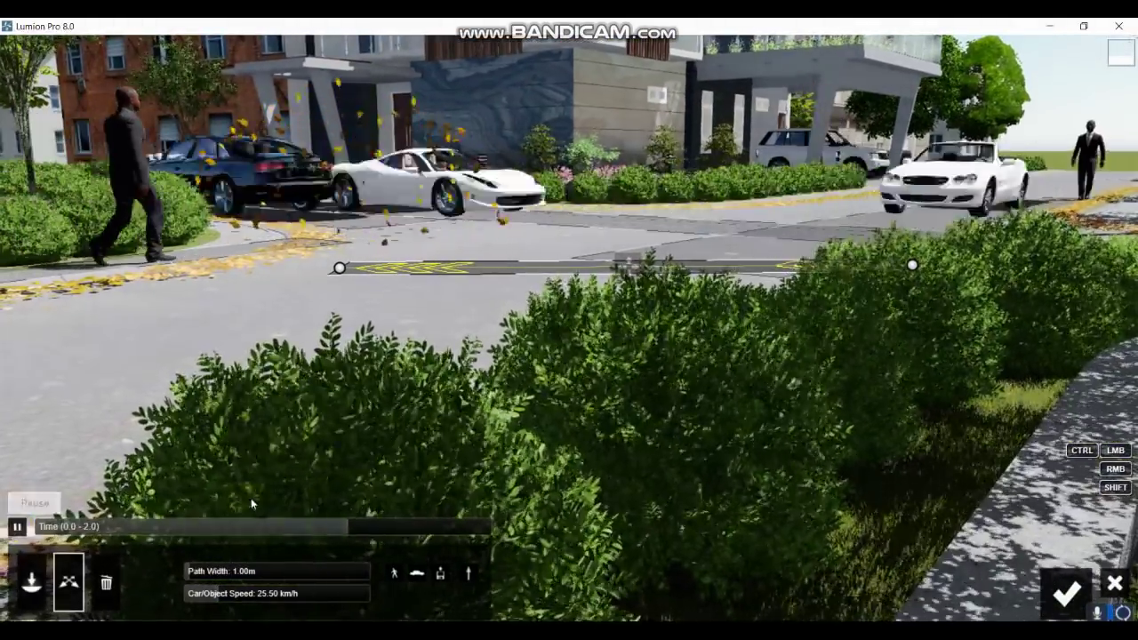
pyautogui.click(17, 526)
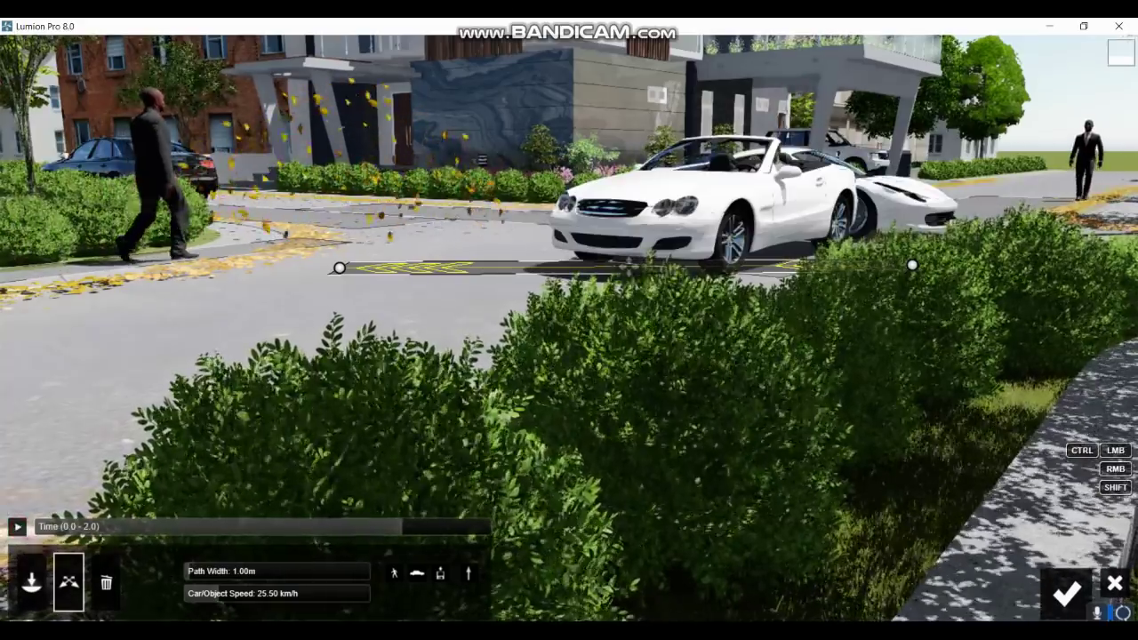
pyautogui.moveTo(570, 222); pyautogui.dragTo(604, 343, button='right')
pyautogui.scroll(-5, 587, 355)
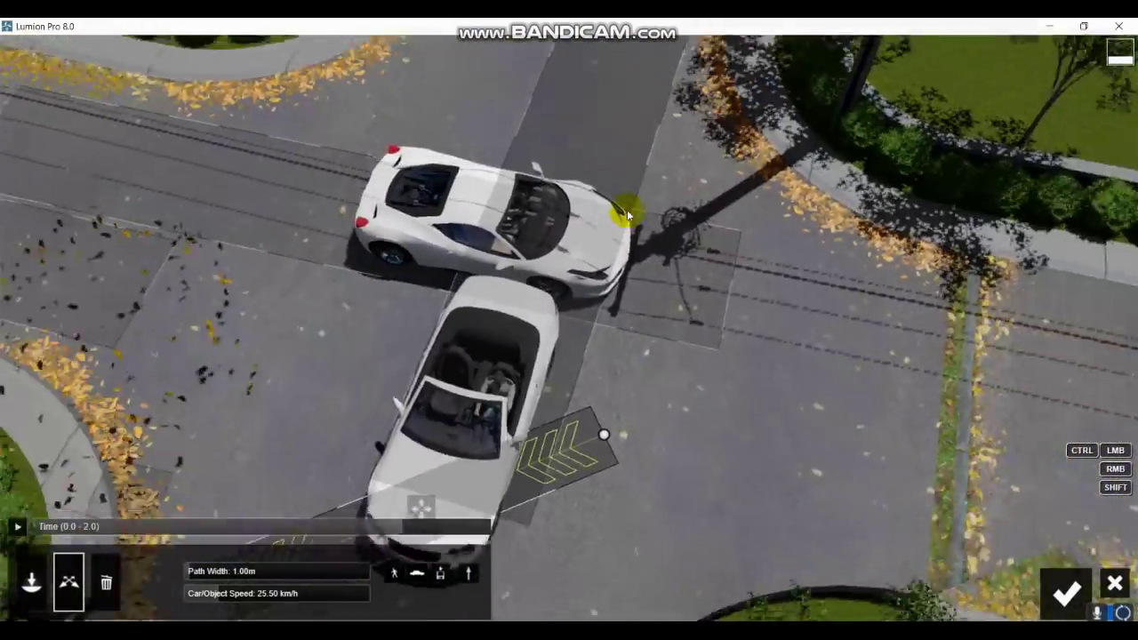
pyautogui.scroll(-5, 578, 374)
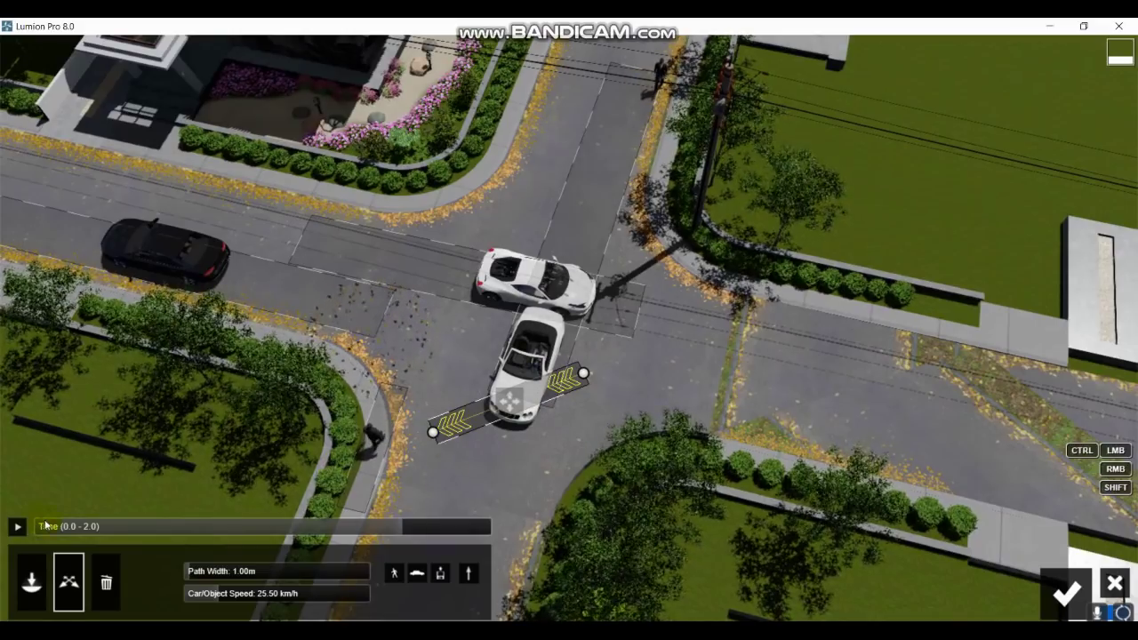
pyautogui.click(525, 373)
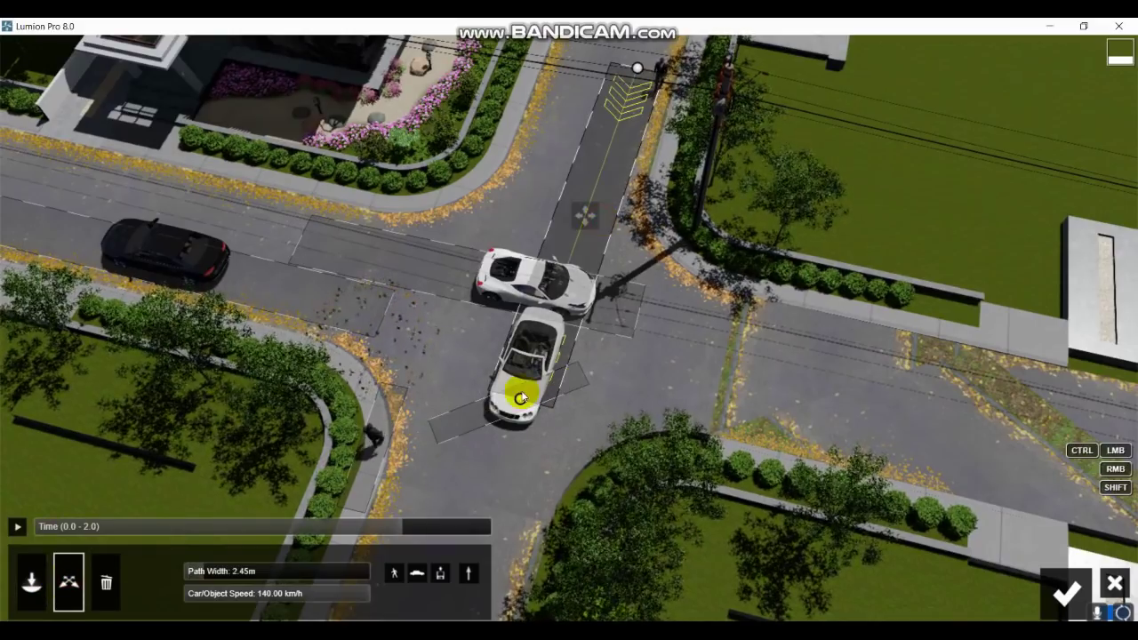
pyautogui.moveTo(530, 367); pyautogui.dragTo(577, 263)
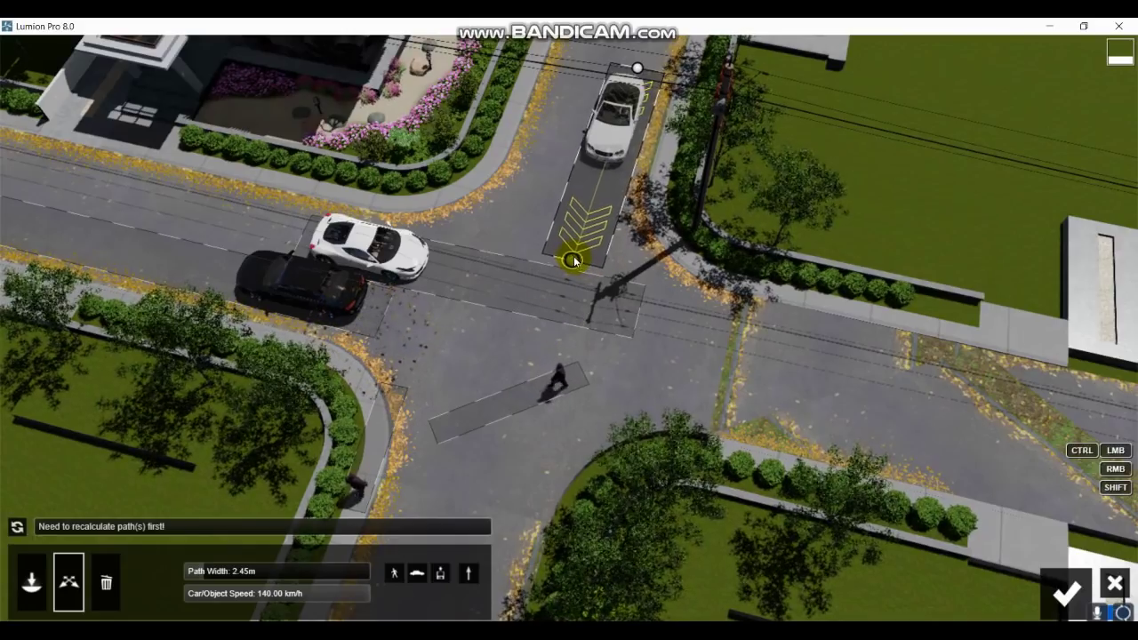
pyautogui.click(17, 528)
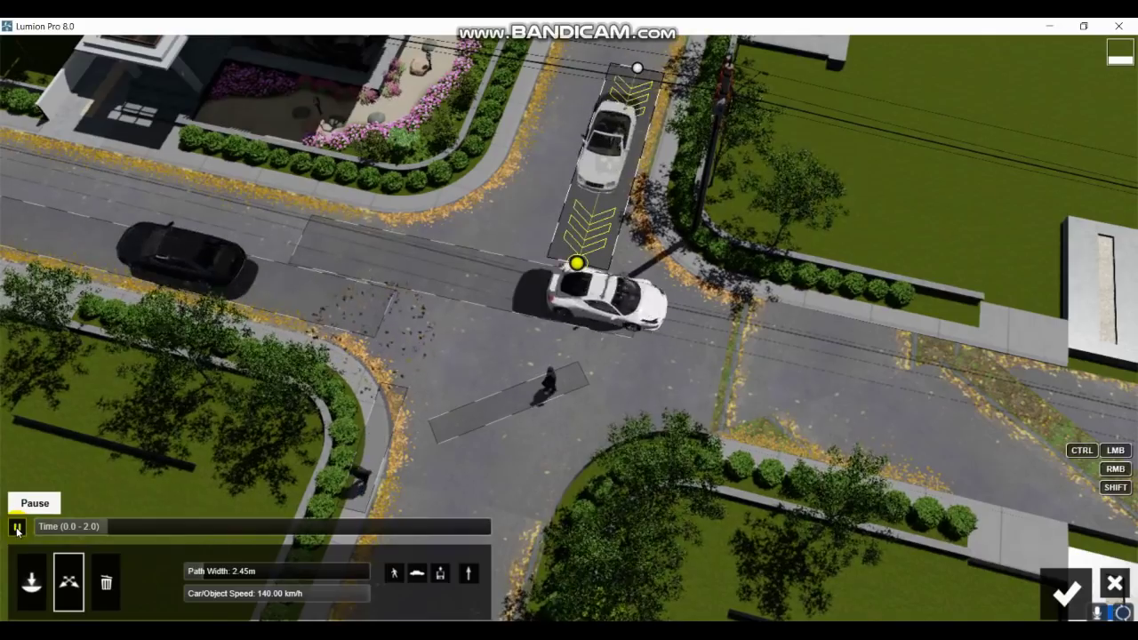
pyautogui.click(17, 527)
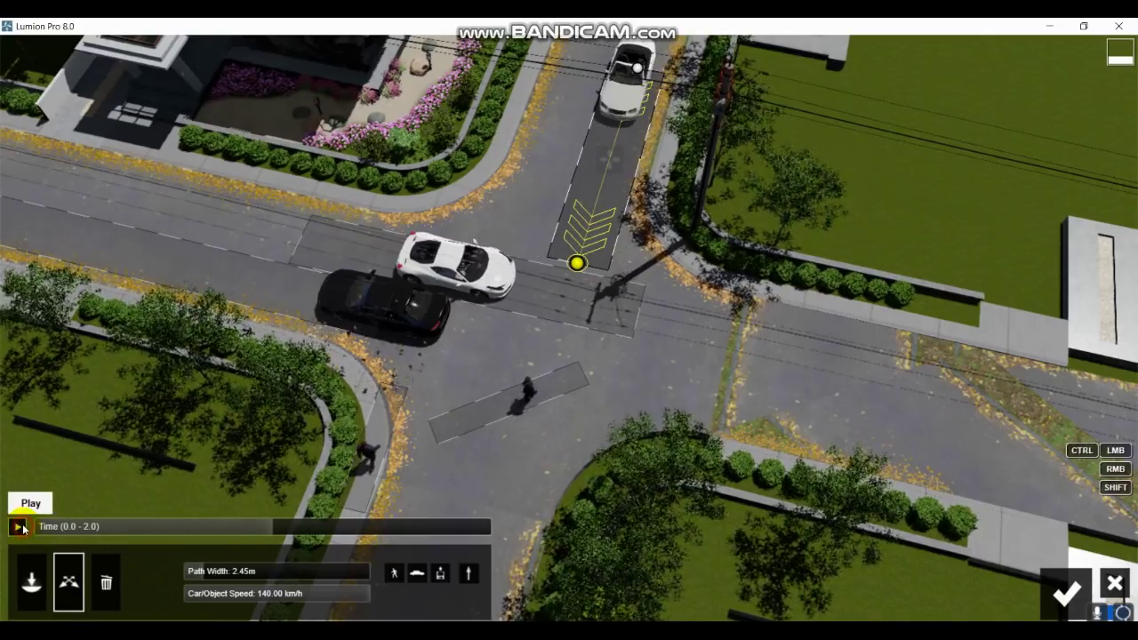
# Set the sidewalk walker to 29.96 km/h and the crosswalk walker to 66.83 km/h
pyautogui.click(394, 385)
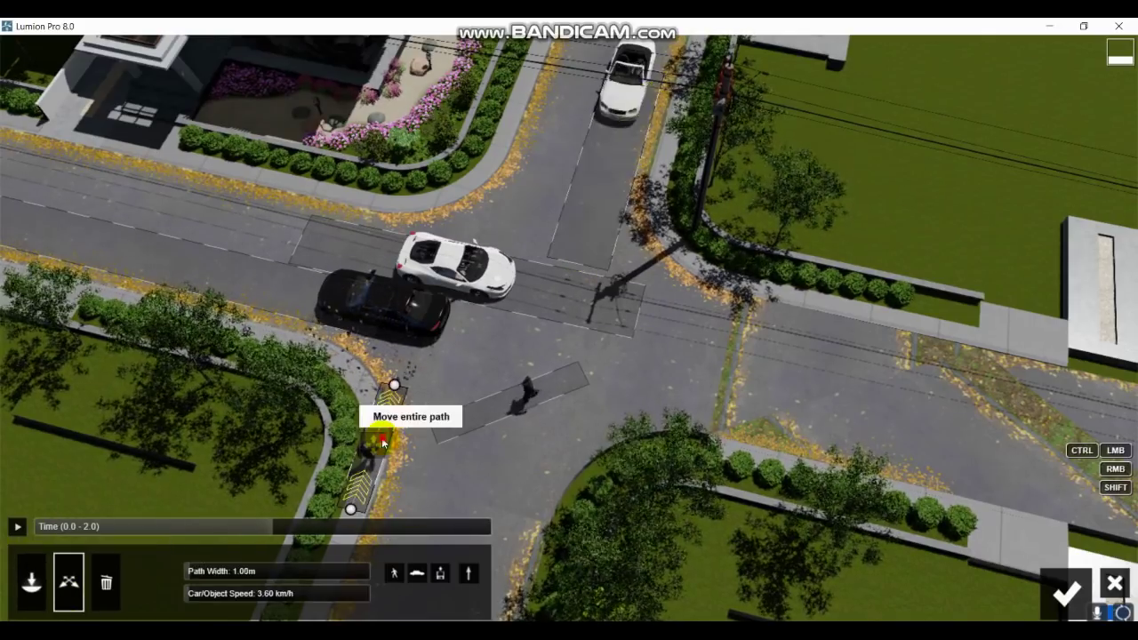
pyautogui.click(211, 600)
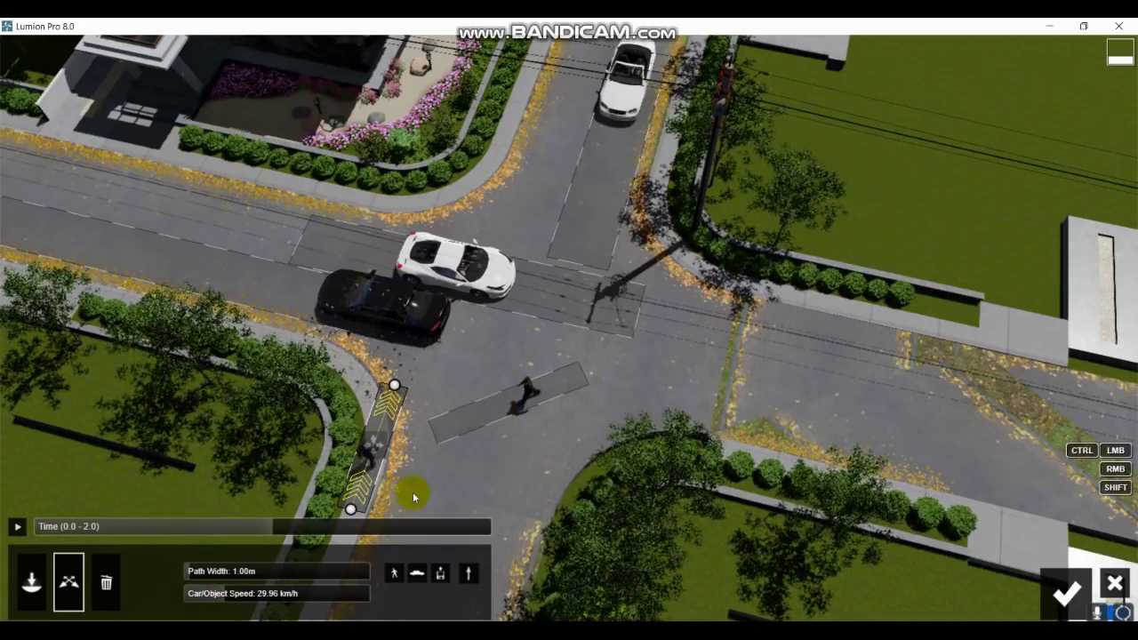
pyautogui.click(16, 527)
pyautogui.click(16, 526)
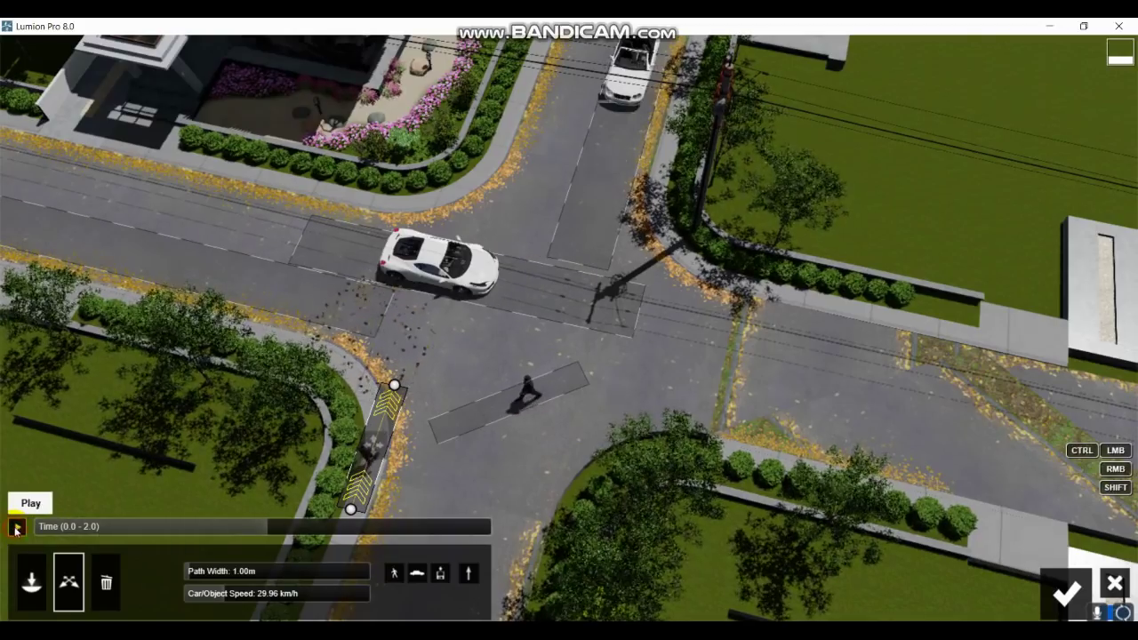
pyautogui.click(528, 389)
pyautogui.moveTo(236, 596); pyautogui.dragTo(307, 594)
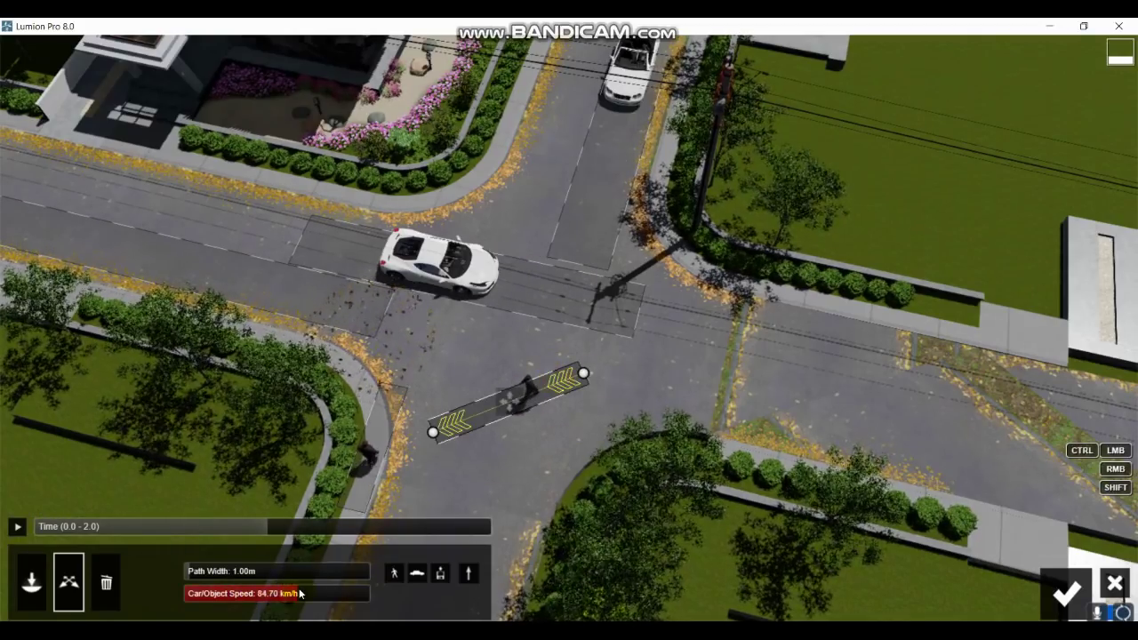
pyautogui.click(1067, 591)
# Render the current shot at 1920x1080 and save it as T7.jpg
pyautogui.click(992, 562)
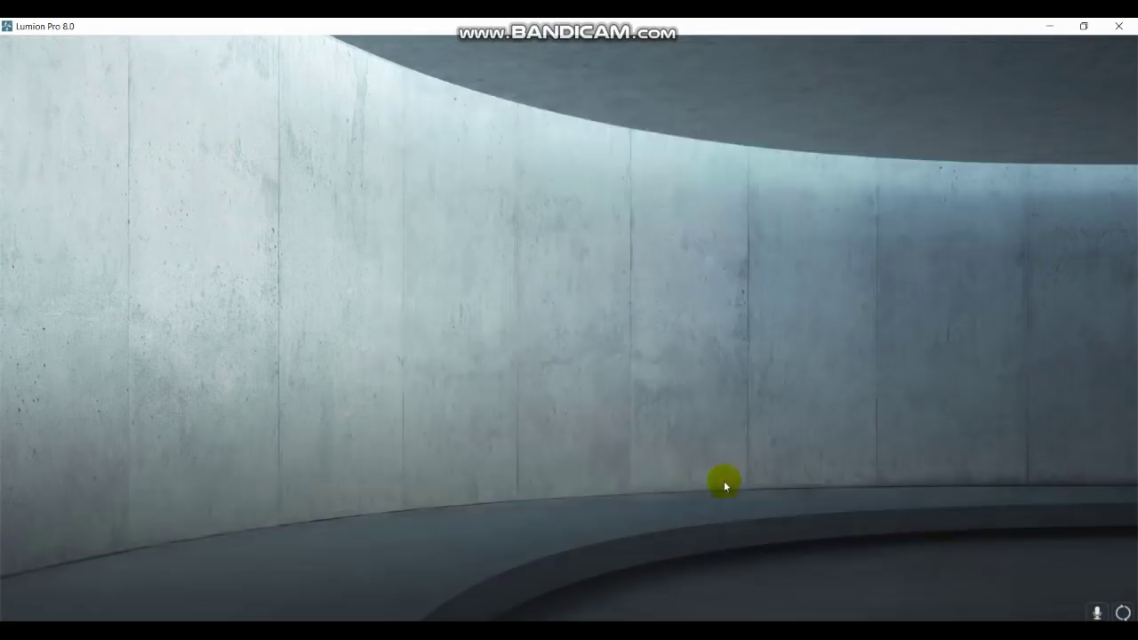
pyautogui.click(457, 500)
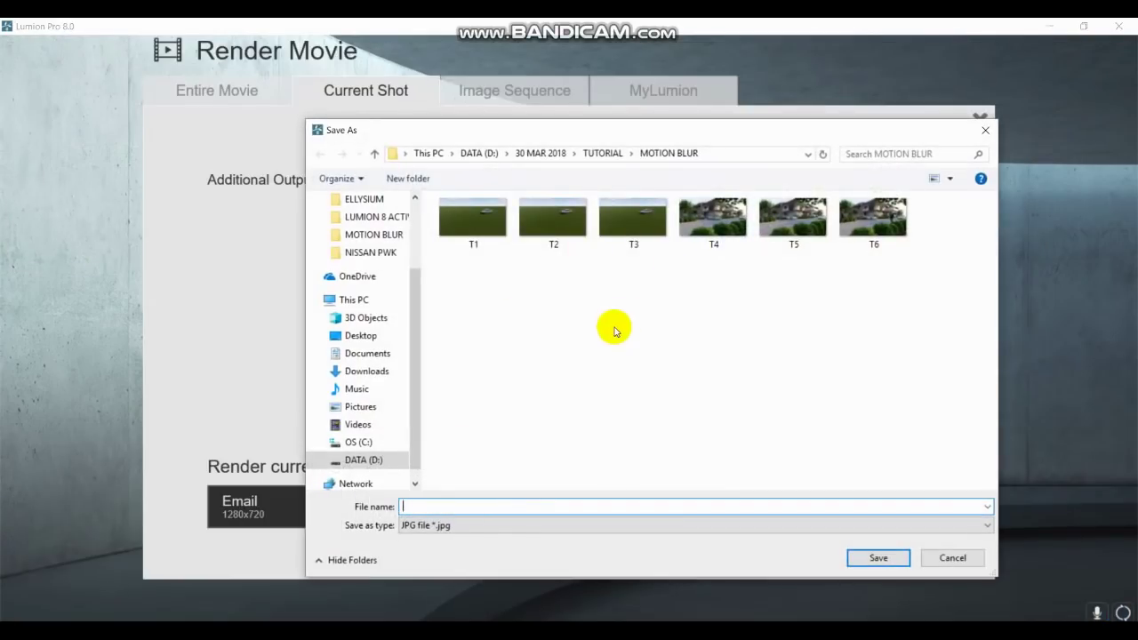
pyautogui.write('T7')
pyautogui.click(879, 557)
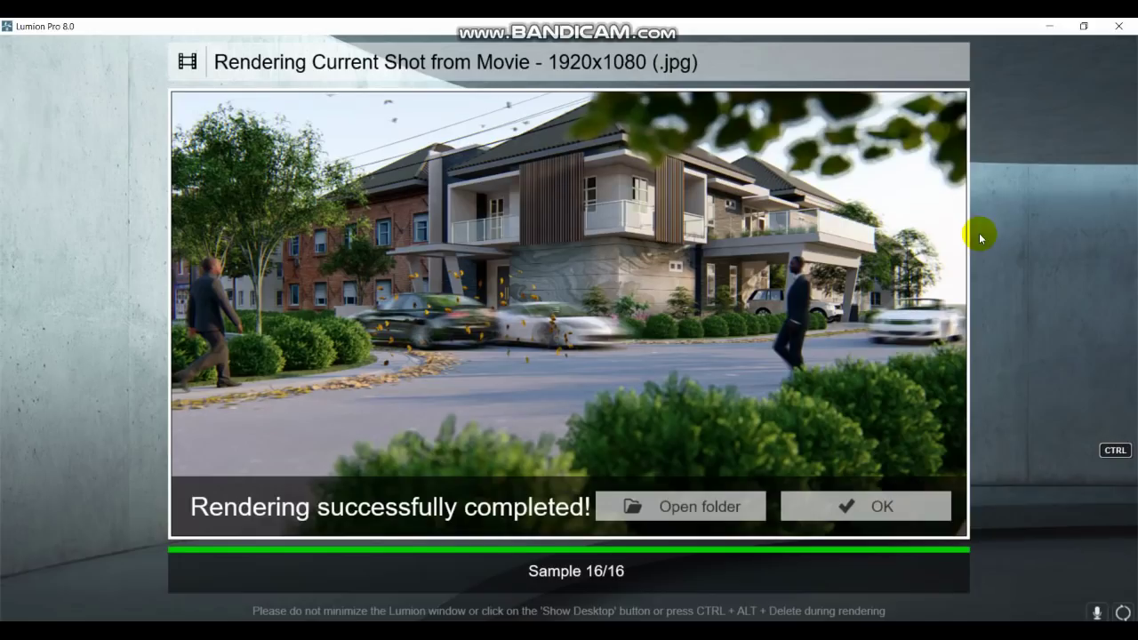
# Open T7.jpg in Photos and zoom in on the walking man and blurred cars
pyautogui.click(673, 507)
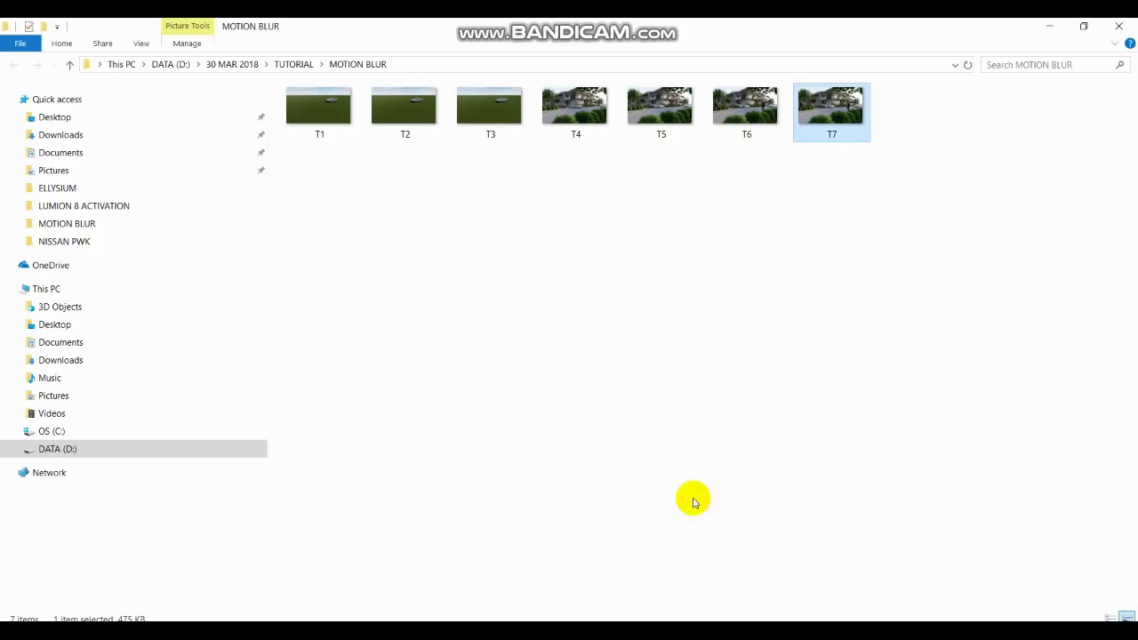
pyautogui.press('Return')
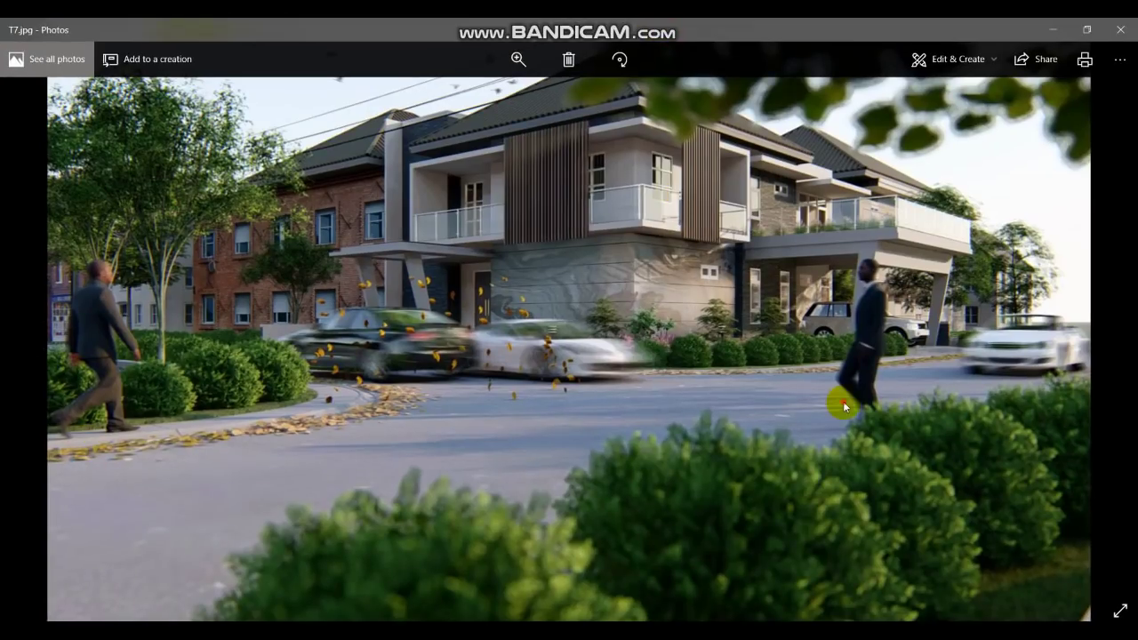
pyautogui.doubleClick(841, 401)
pyautogui.doubleClick(800, 422)
pyautogui.doubleClick(582, 406)
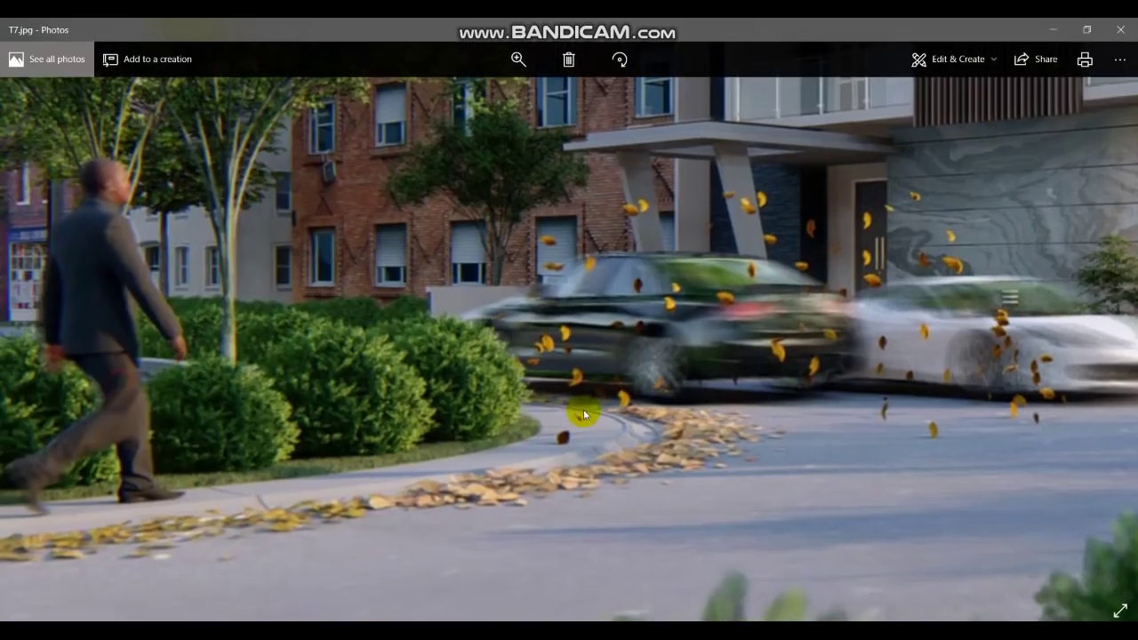
pyautogui.doubleClick(487, 415)
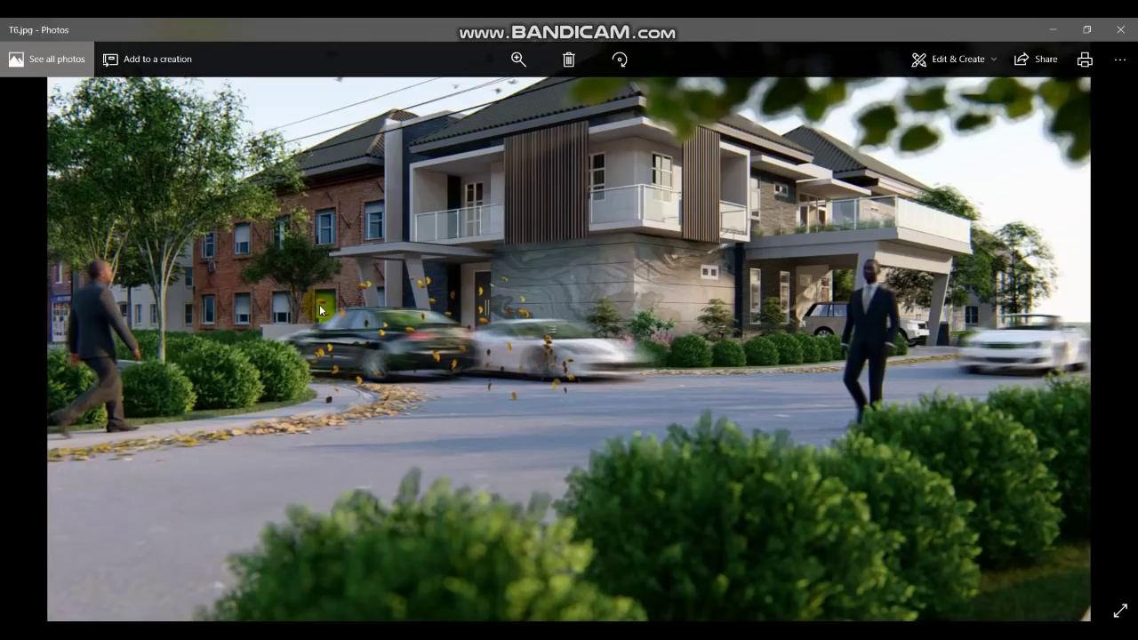
# Compare T7 against T6, then close Photos and return to Lumion
pyautogui.press('Left')
pyautogui.click(94, 469)
pyautogui.press('Right')
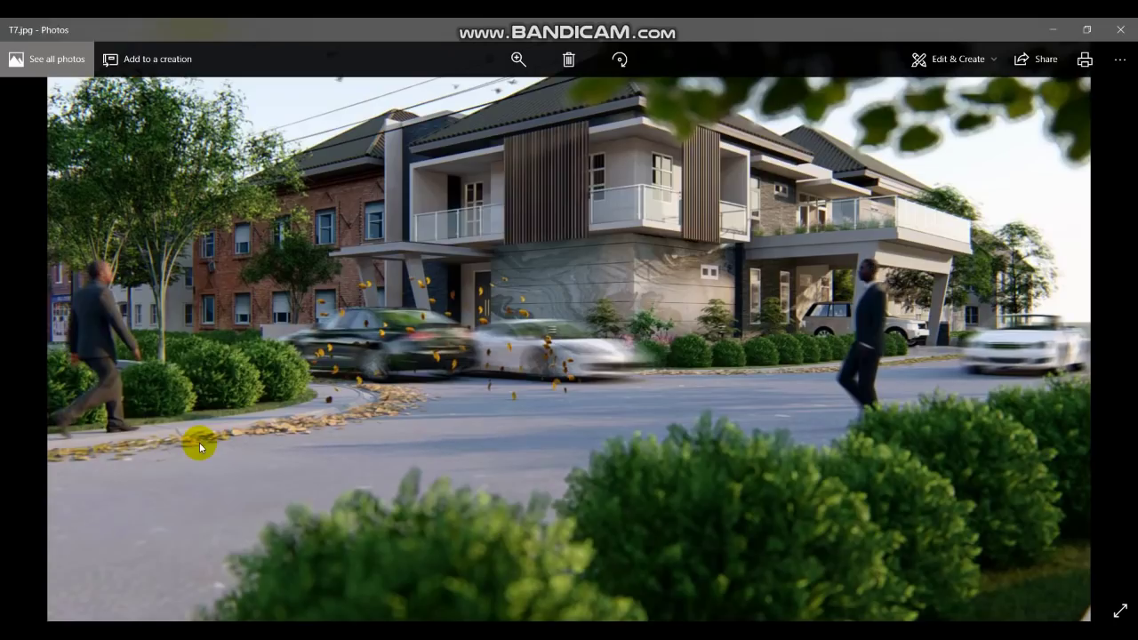
pyautogui.click(1121, 29)
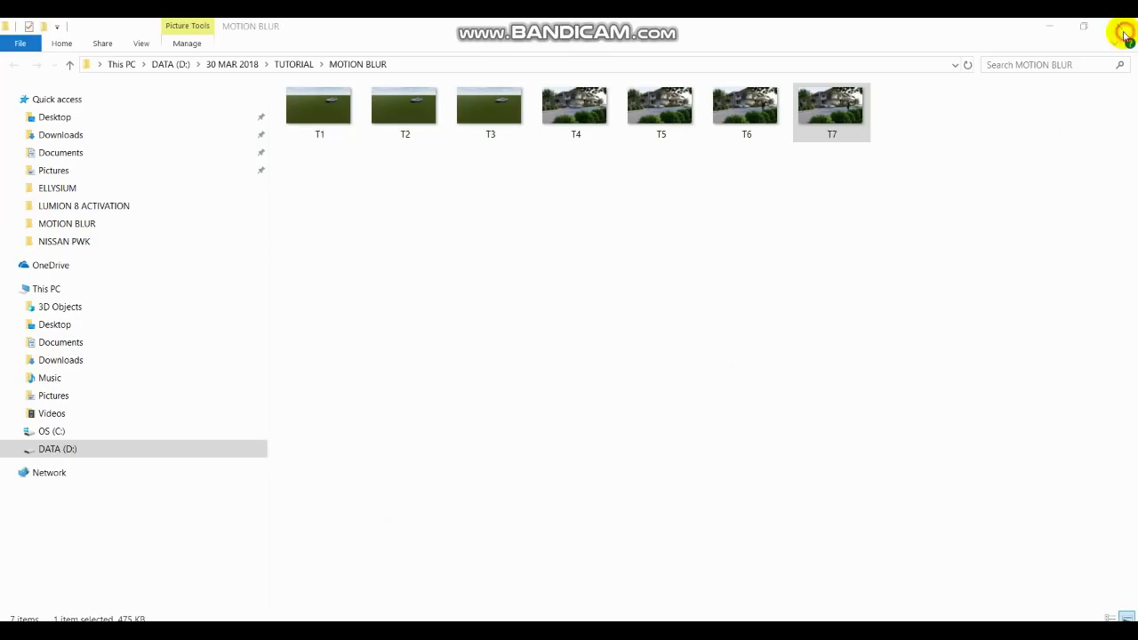
pyautogui.click(476, 616)
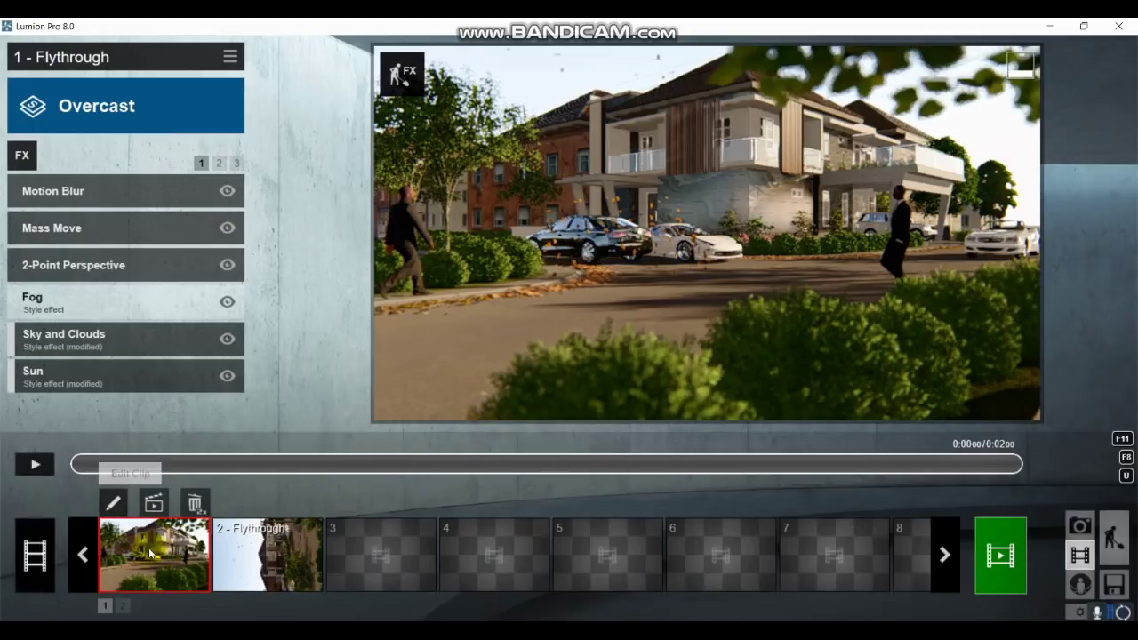
# Change the selected object's Car/Object Speed in the Mass Move path editor
pyautogui.click(68, 228)
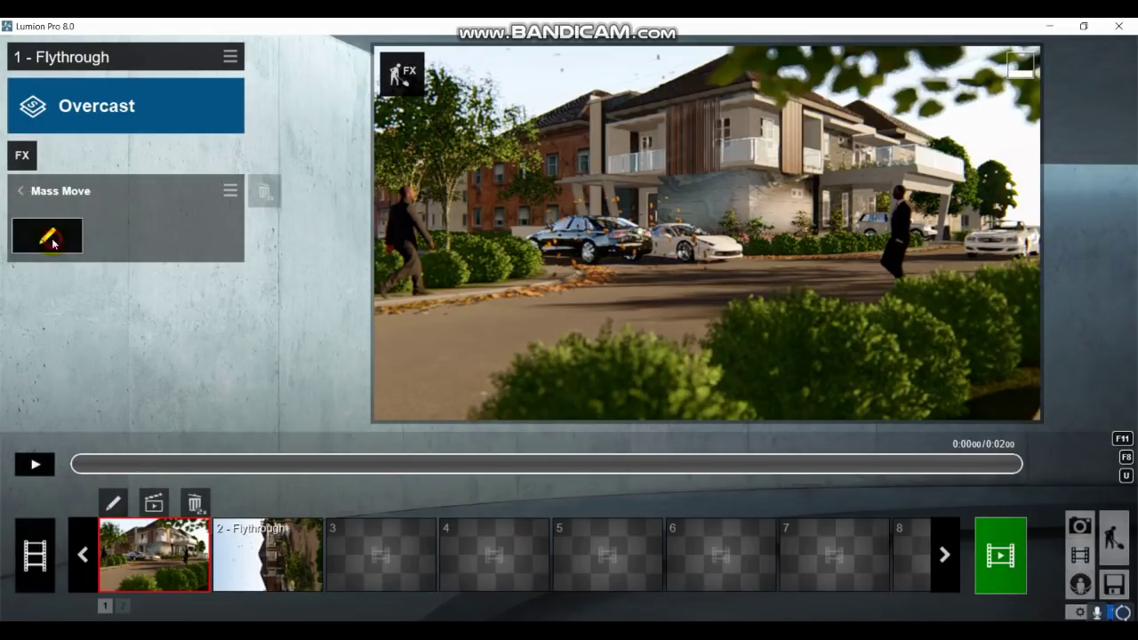
pyautogui.click(46, 233)
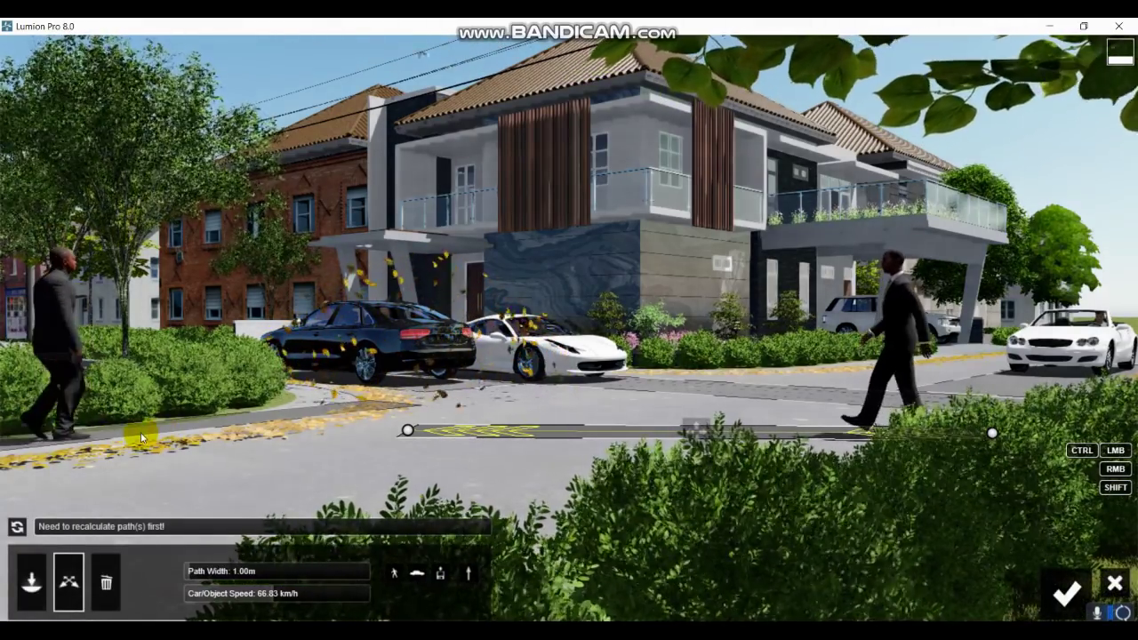
pyautogui.click(257, 597)
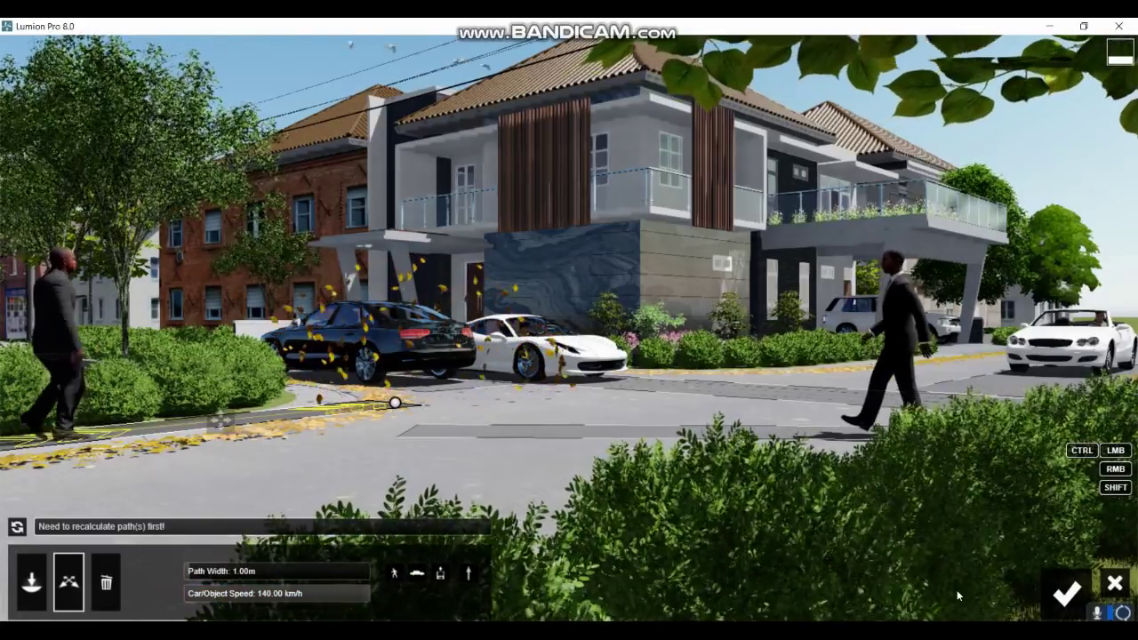
pyautogui.click(1067, 592)
# Render the current shot at 1920x1080 and save it as T8.jpg
pyautogui.click(1001, 556)
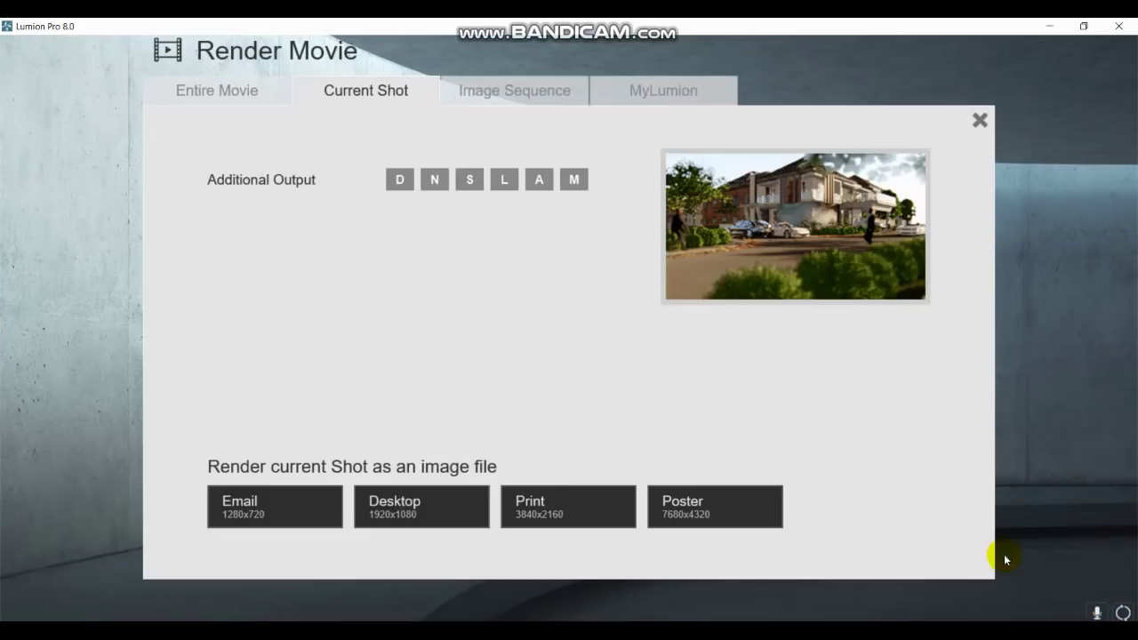
pyautogui.click(434, 514)
pyautogui.write('T')
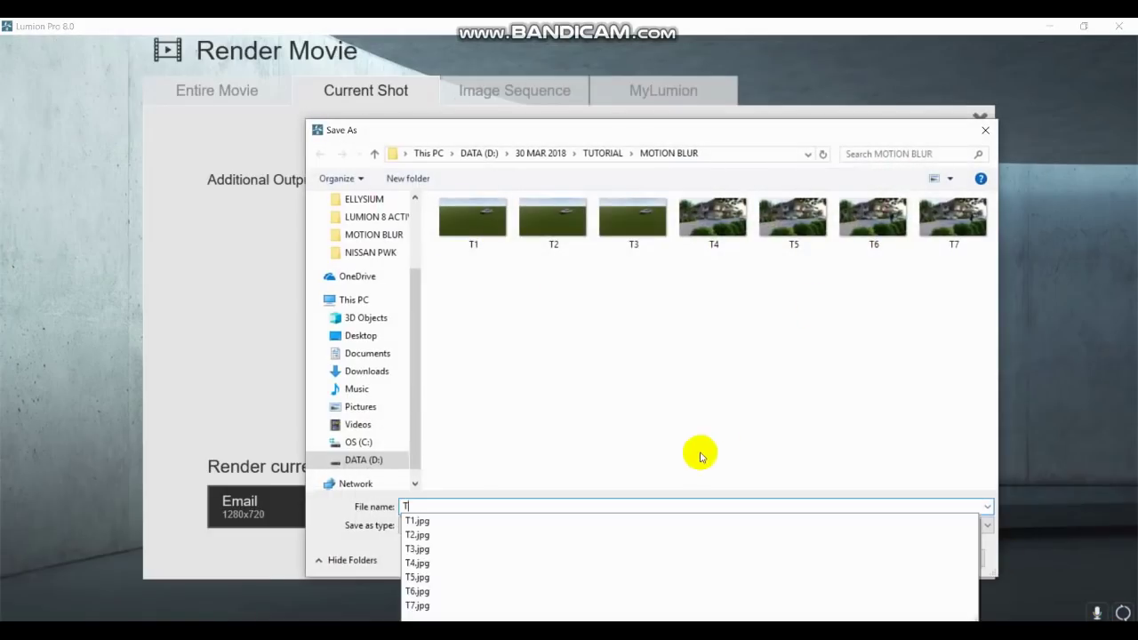
pyautogui.write('8')
pyautogui.press('Return')
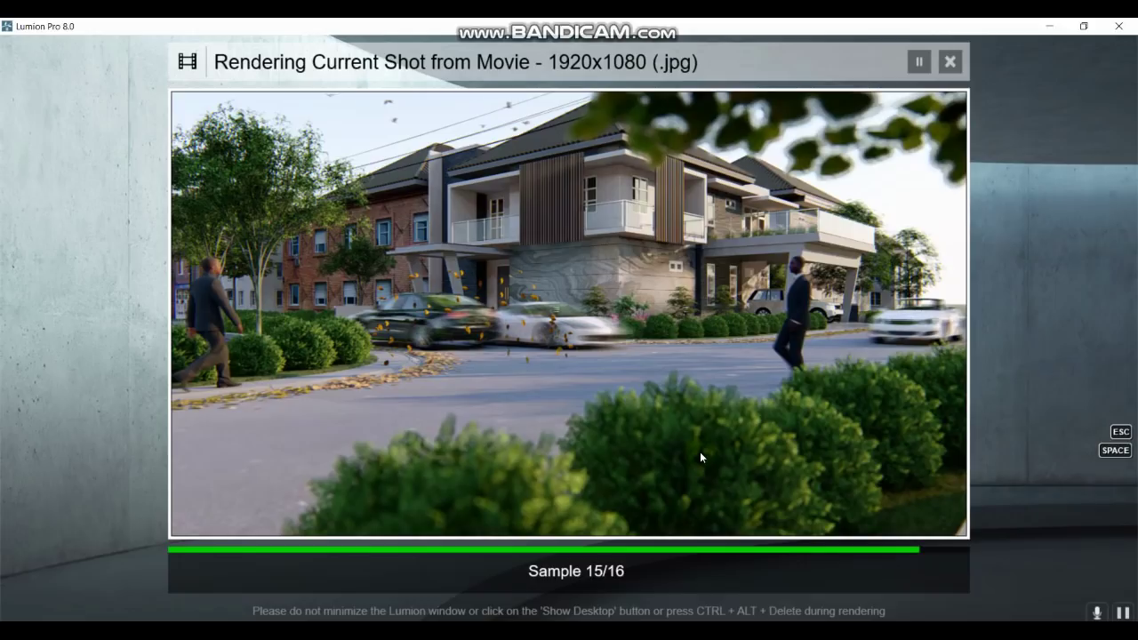
# View T8.jpg full-screen in Photos and compare it with T7 before closing
pyautogui.click(694, 506)
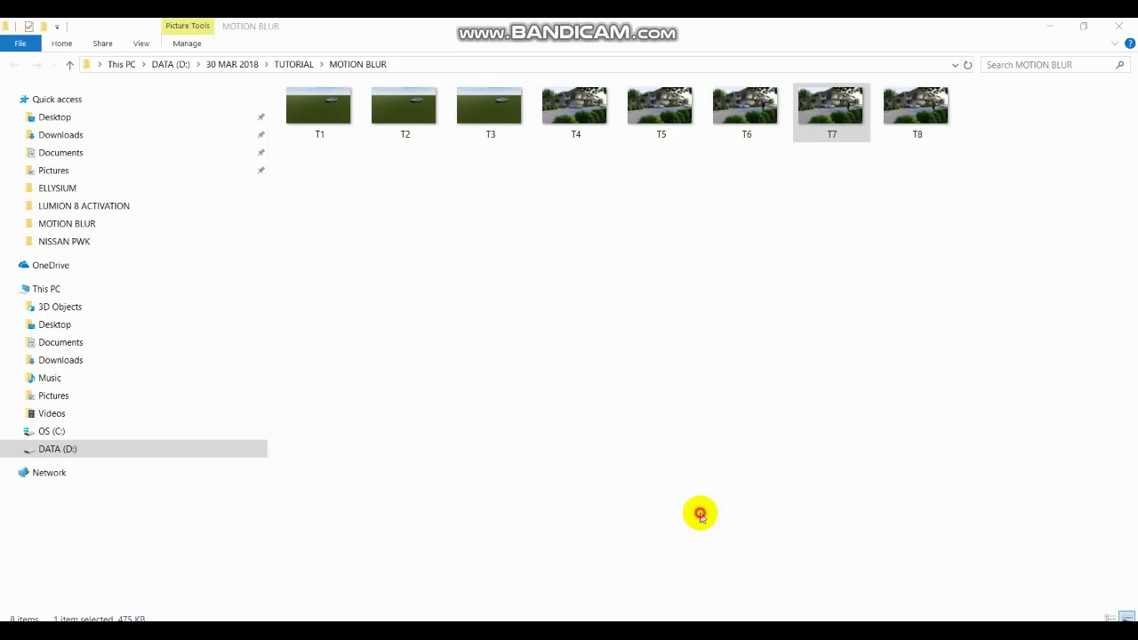
pyautogui.press('Return')
pyautogui.click(680, 32)
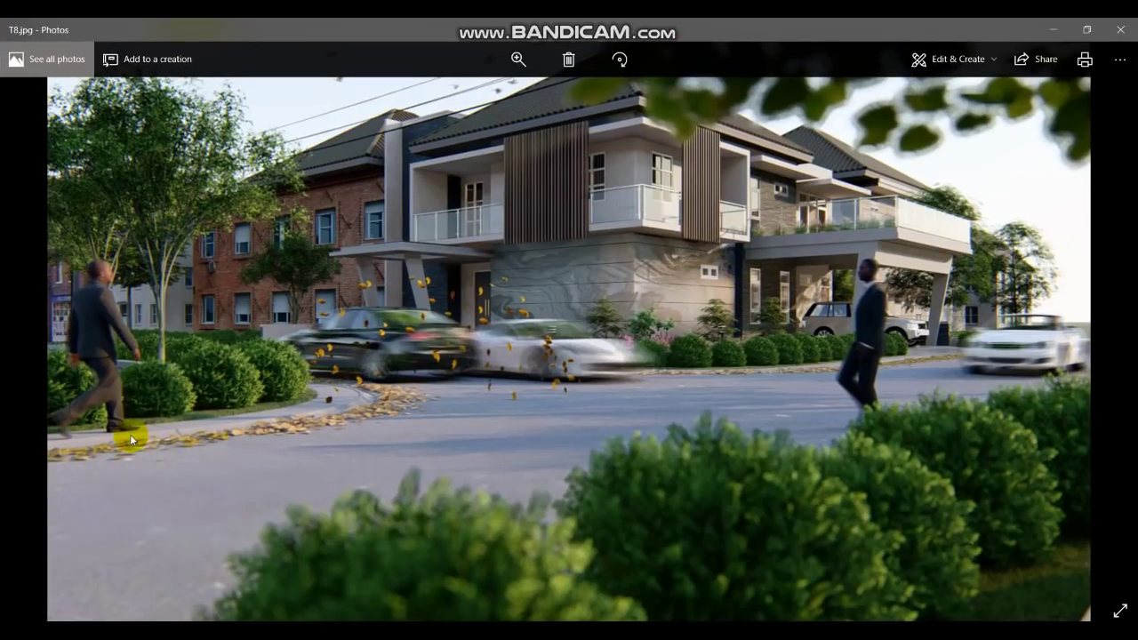
pyautogui.press('Left')
pyautogui.moveTo(188, 321)
pyautogui.click(38, 333)
pyautogui.press('Right')
pyautogui.press('Left')
pyautogui.press('Left')
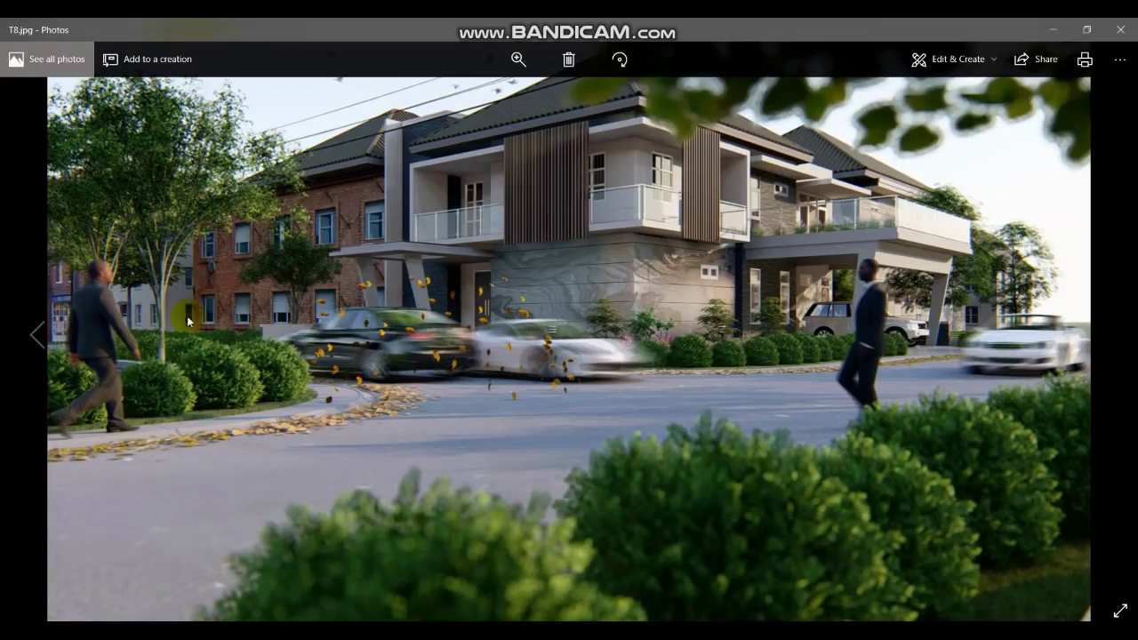
pyautogui.click(1121, 30)
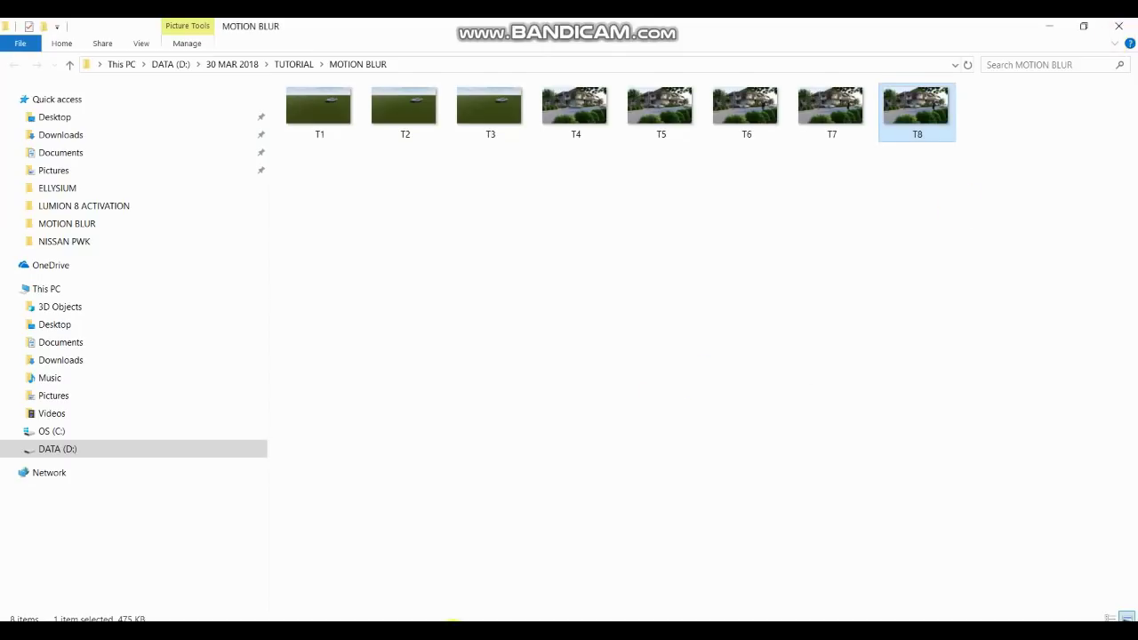